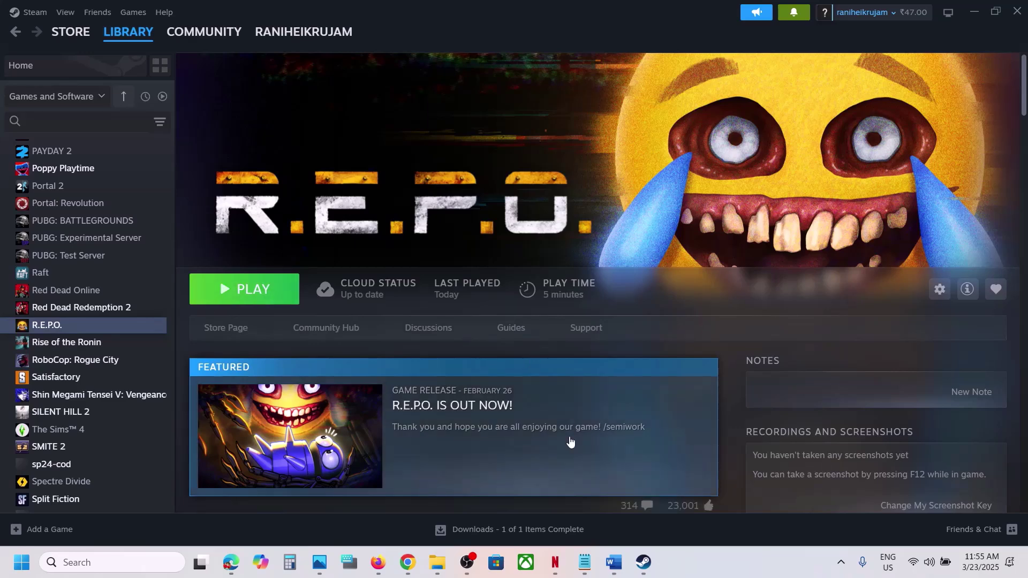
Switch to the Word troubleshooting notes and view the PC's power options for the restart advice in Step 1
key(alt+Tab)
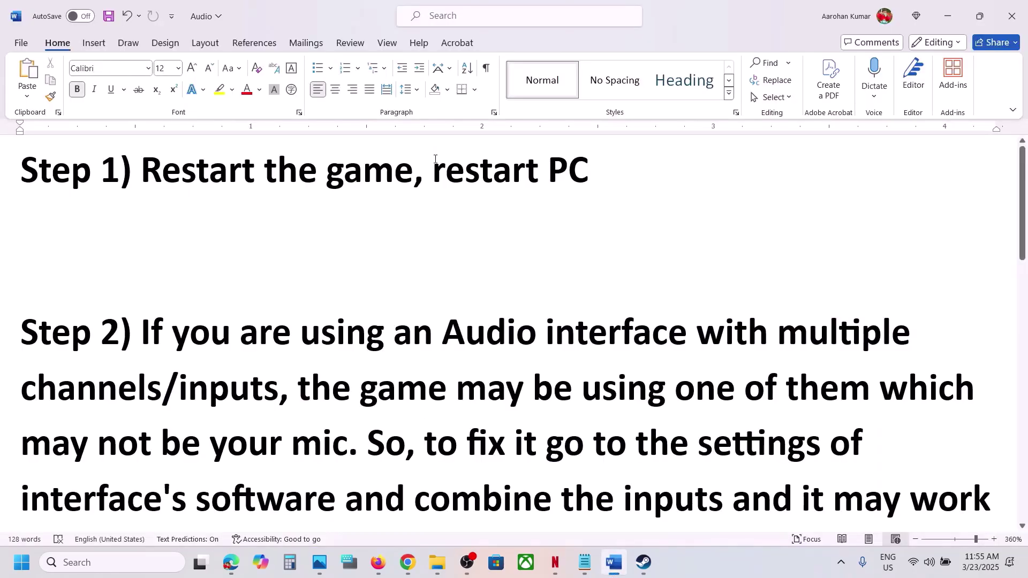
click(21, 562)
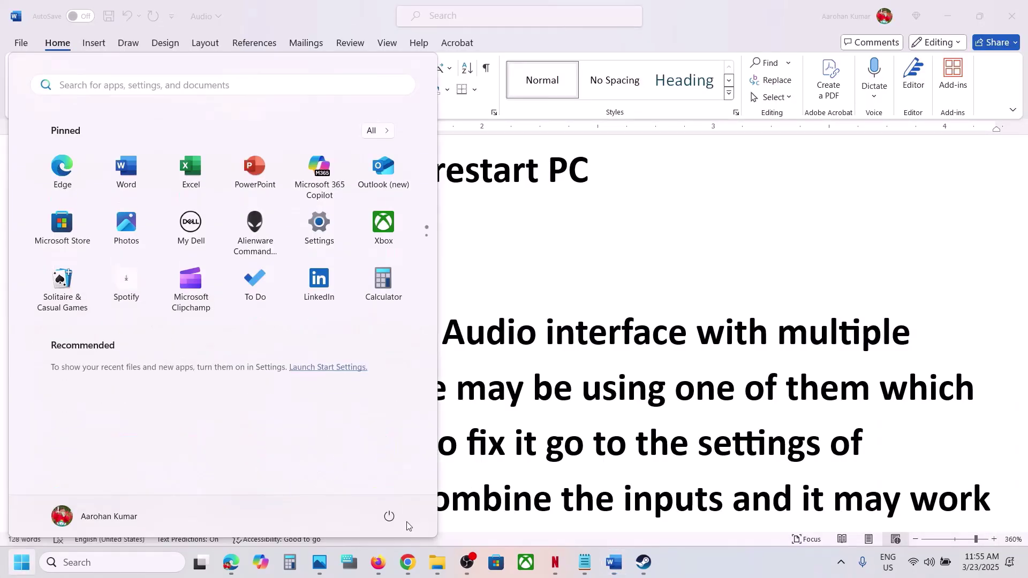
click(389, 516)
key(Escape)
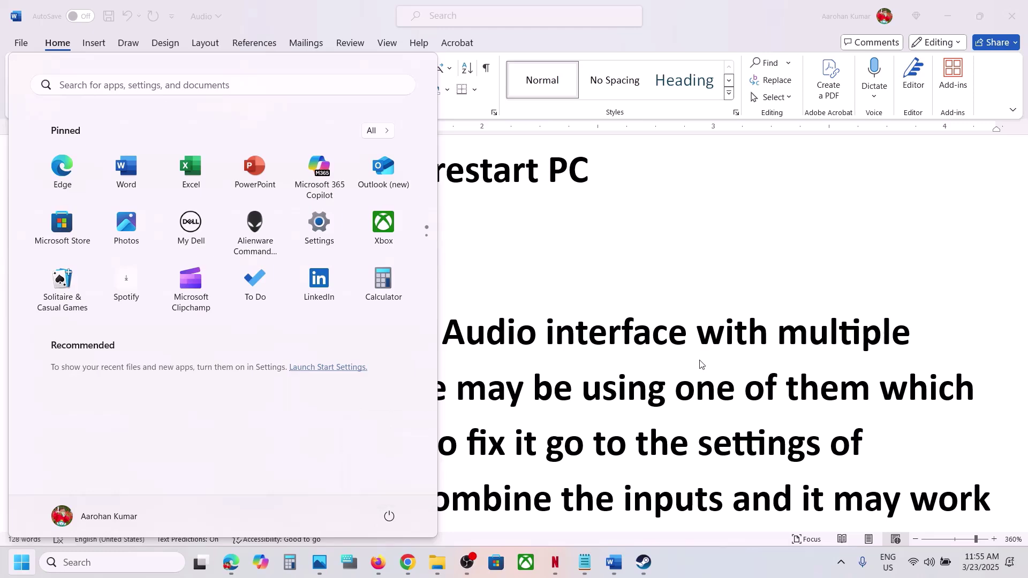
key(Escape)
Read Step 2 of the notes, on combining the inputs of a multi-channel audio interface in its own software
scroll(458, 339, down, 3)
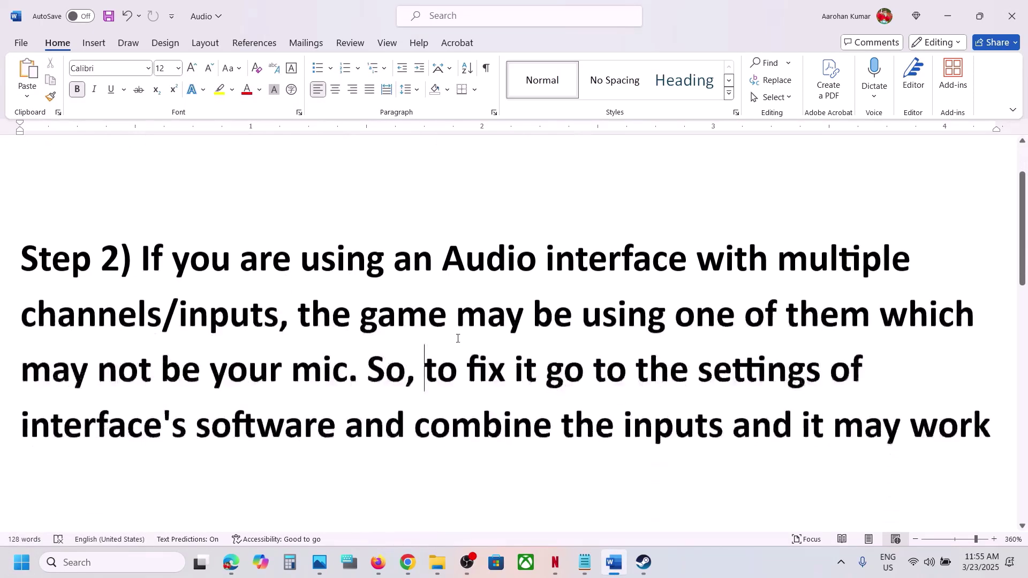
drag(152, 237, 261, 299)
click(260, 298)
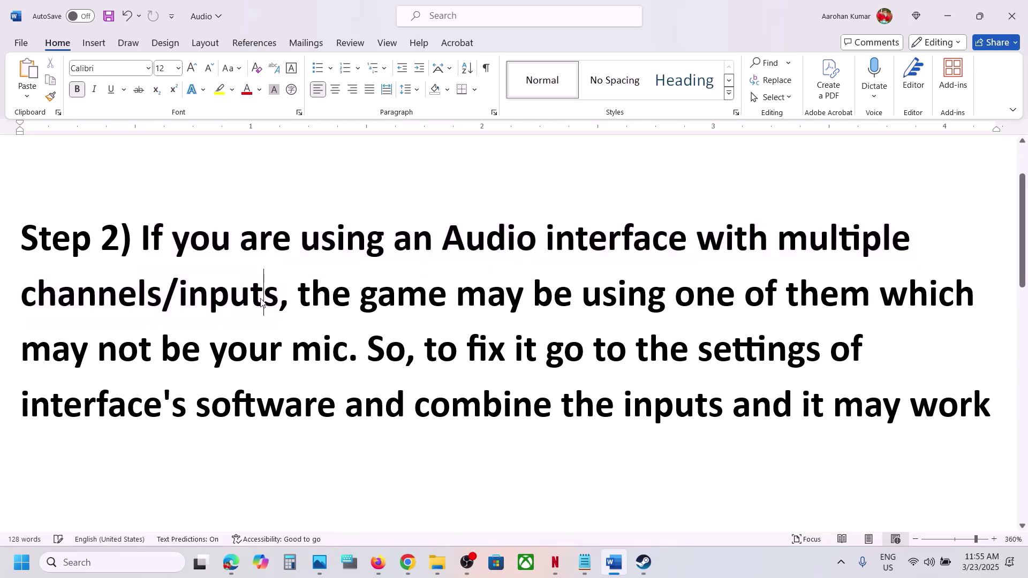
drag(299, 293, 341, 346)
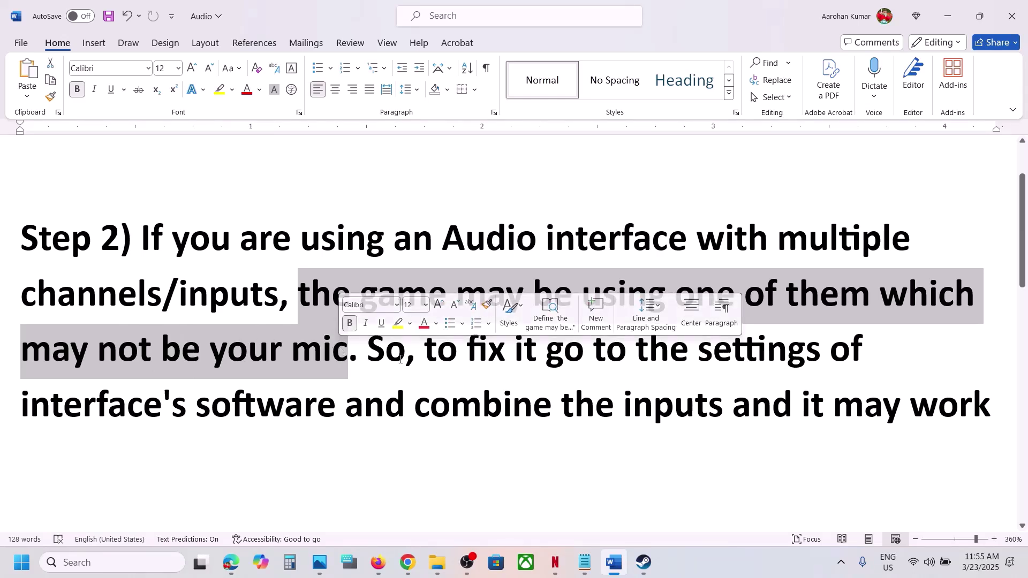
drag(425, 349, 833, 405)
drag(144, 239, 729, 405)
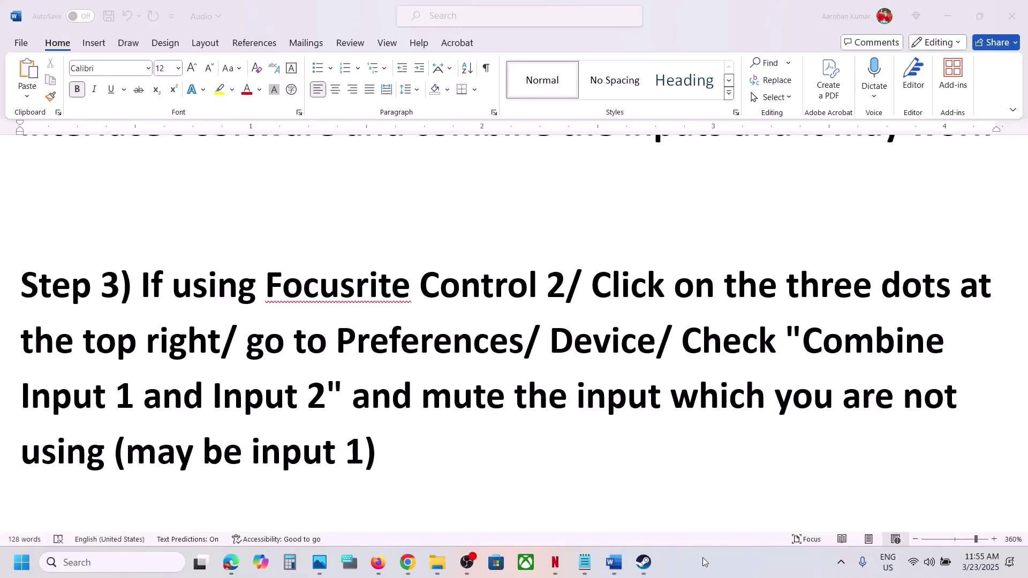
Read Step 3 of the notes, on combining Input 1 and Input 2 in Focusrite Control 2 and muting the unused input
key(alt+Tab)
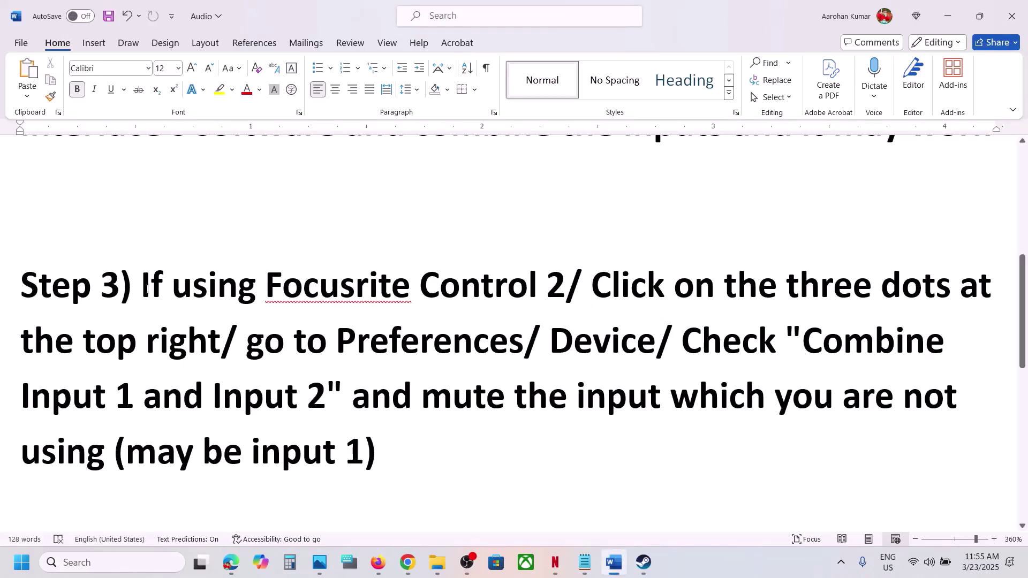
drag(147, 289, 739, 350)
drag(803, 343, 706, 412)
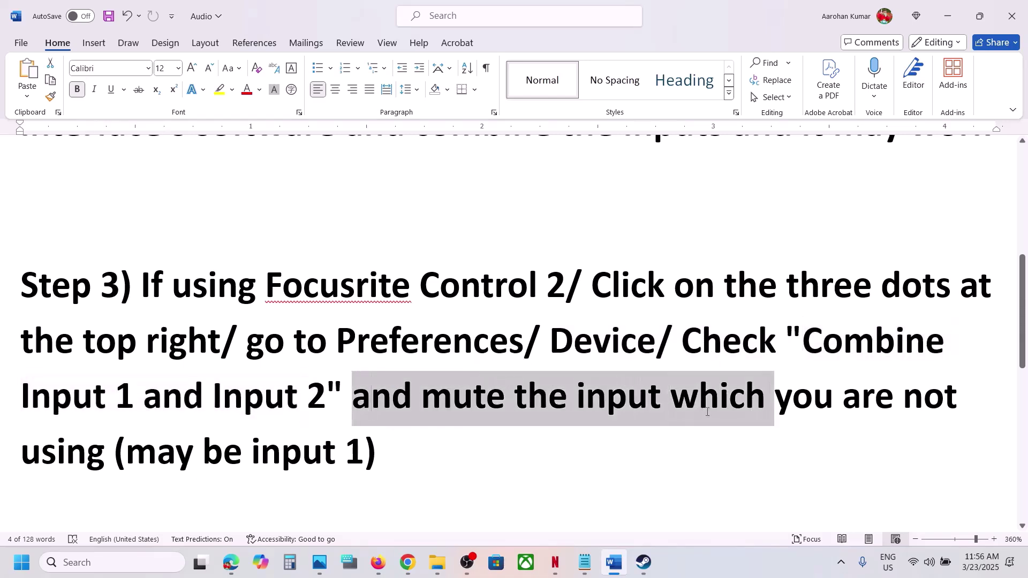
drag(784, 409, 374, 452)
click(374, 452)
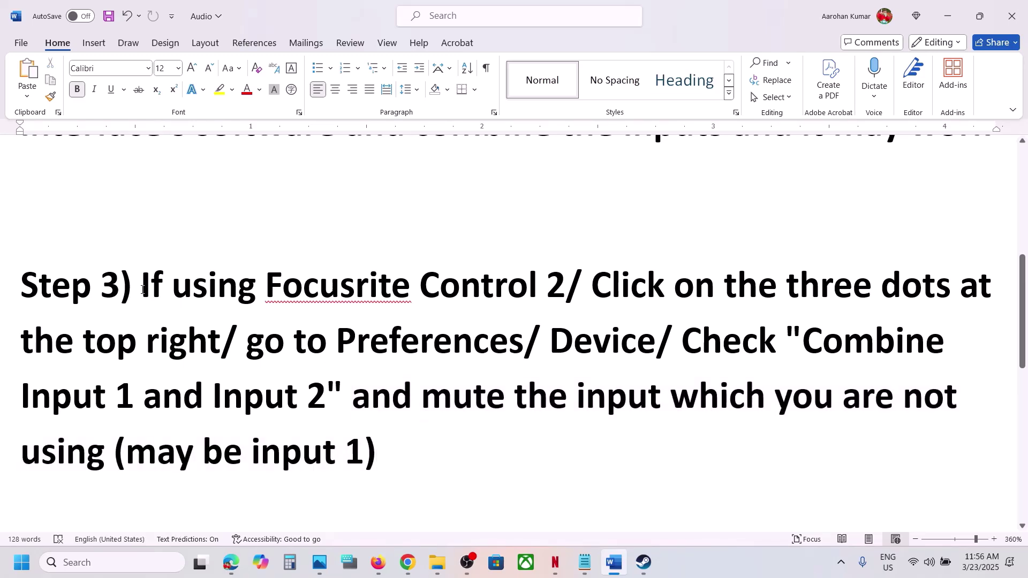
drag(143, 290, 424, 453)
click(424, 451)
Read Step 4 on toggling push-to-talk for SSL2 and Step 5 on changing the in-game microphone and back
scroll(423, 451, down, 4)
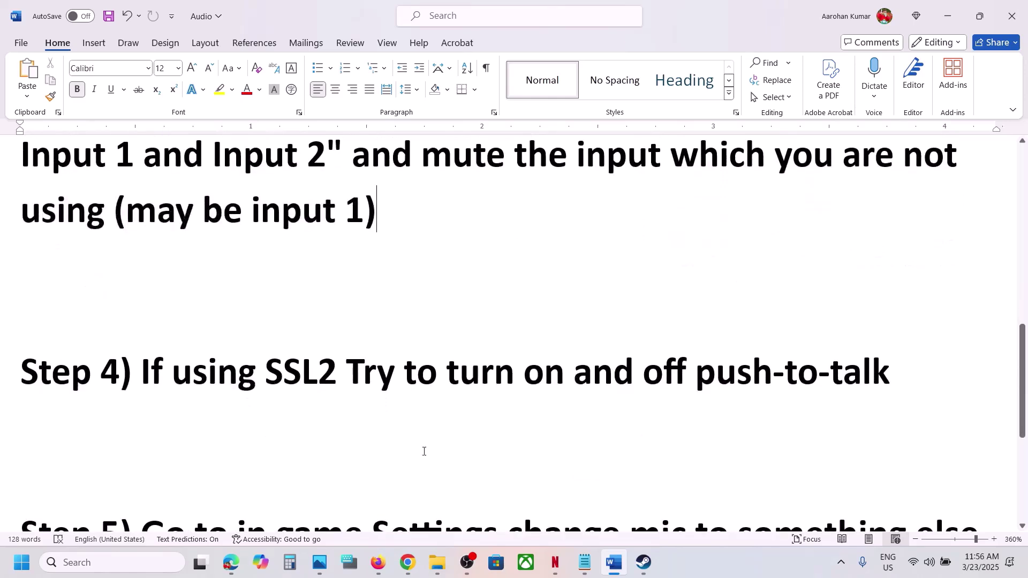
scroll(423, 459, up, 1)
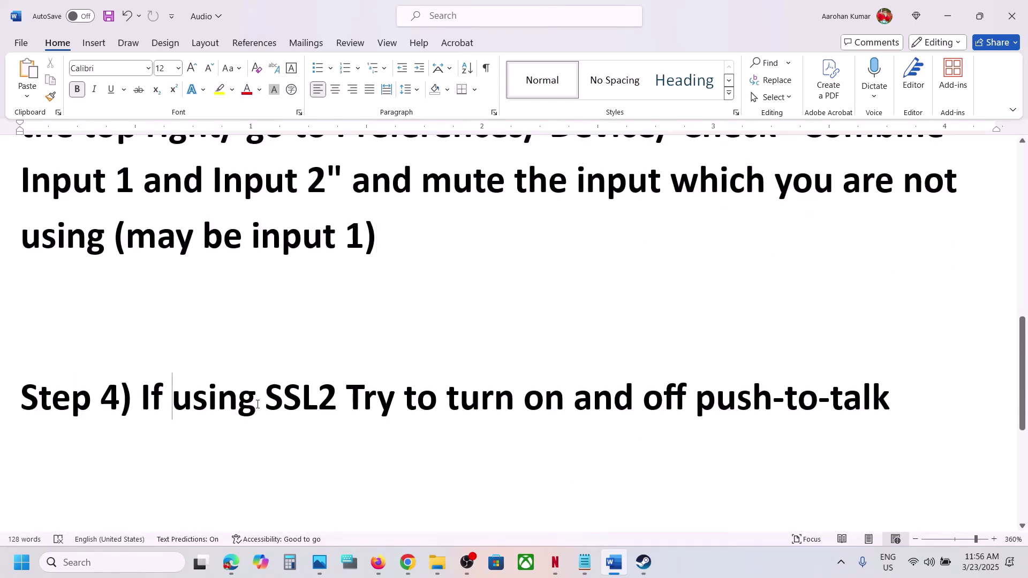
drag(257, 404, 872, 399)
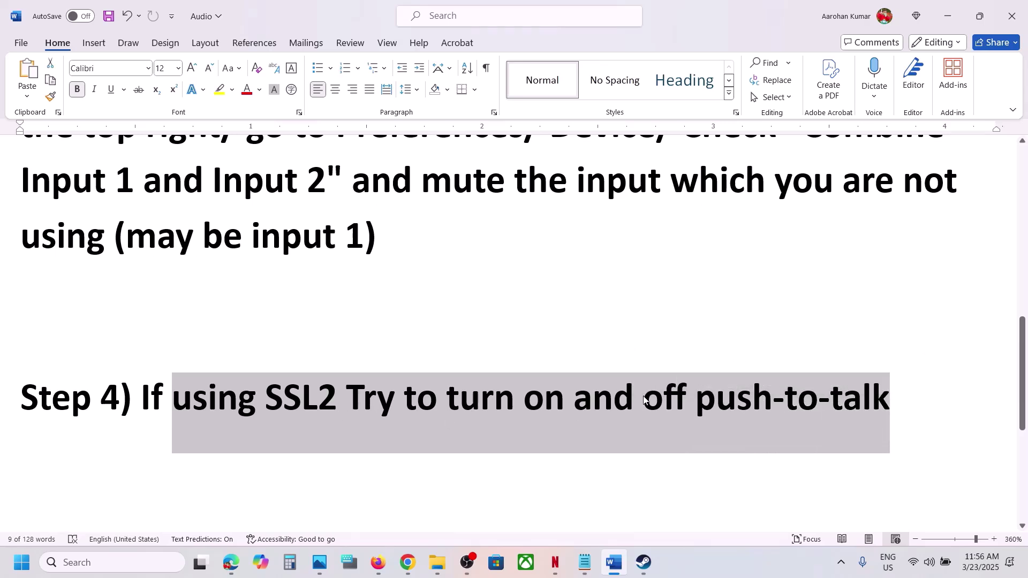
click(217, 419)
scroll(214, 415, down, 4)
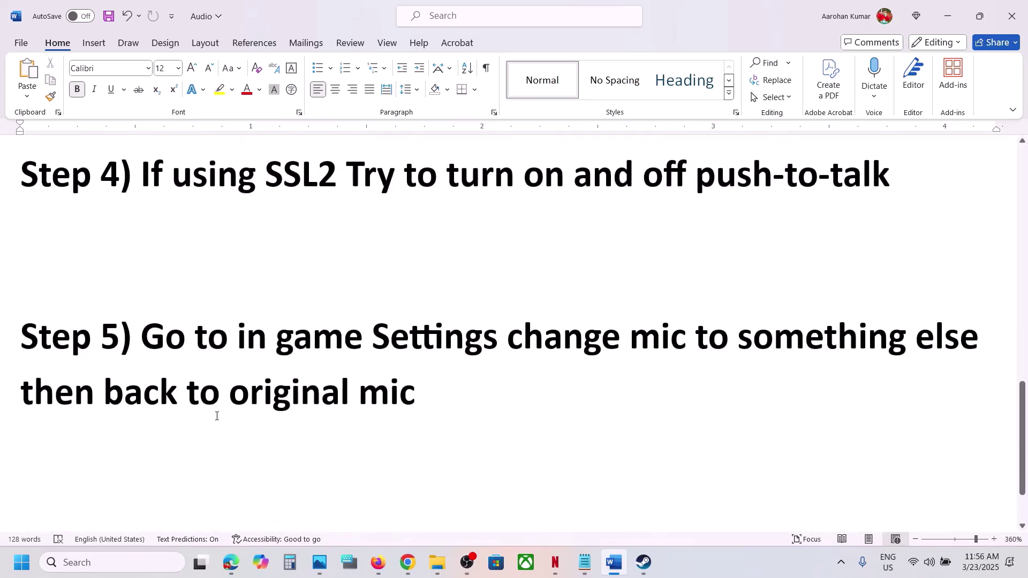
drag(138, 333, 417, 383)
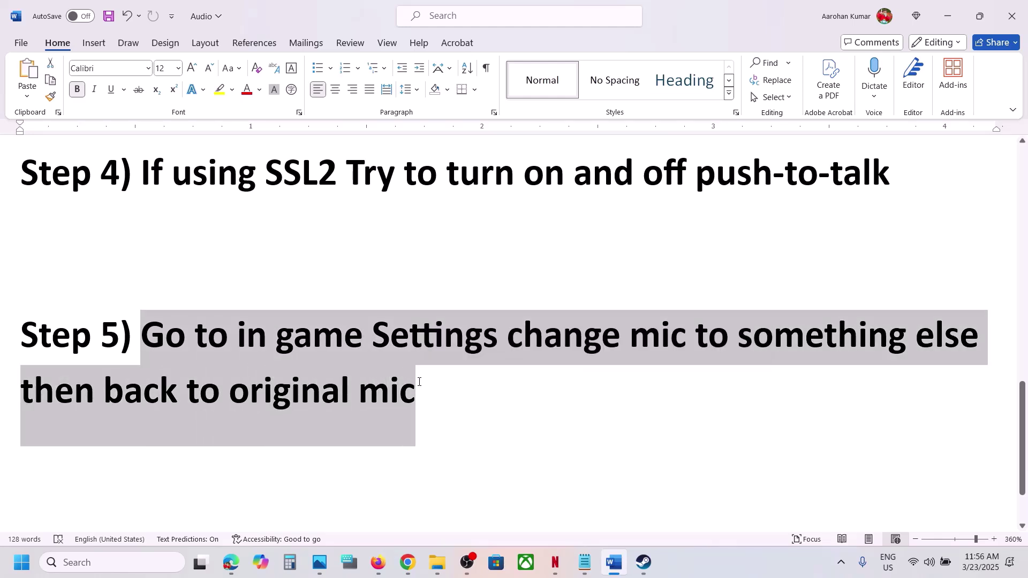
click(417, 383)
Switch to R.E.P.O. and open the microphone options in its audio settings
click(643, 562)
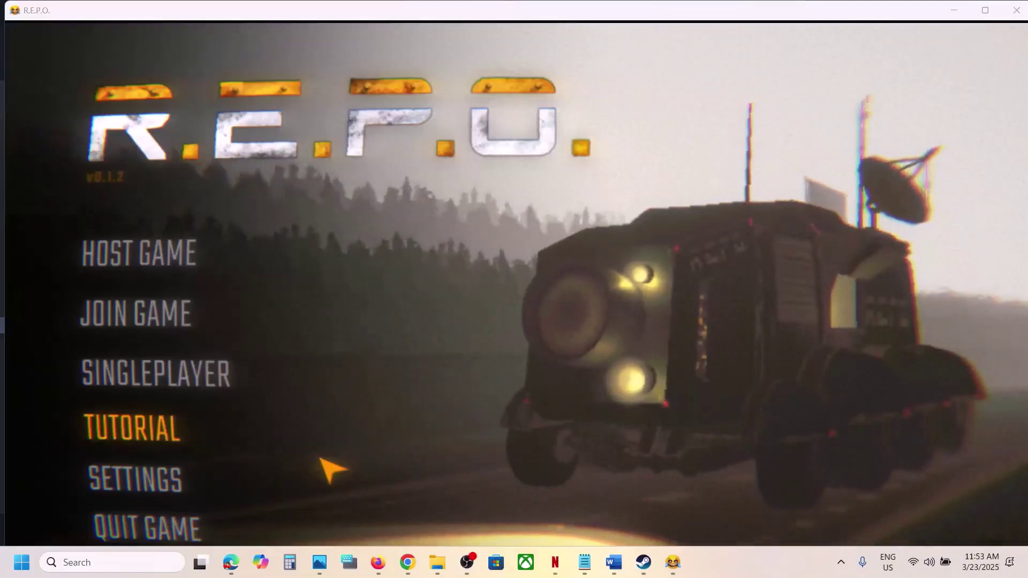
click(182, 488)
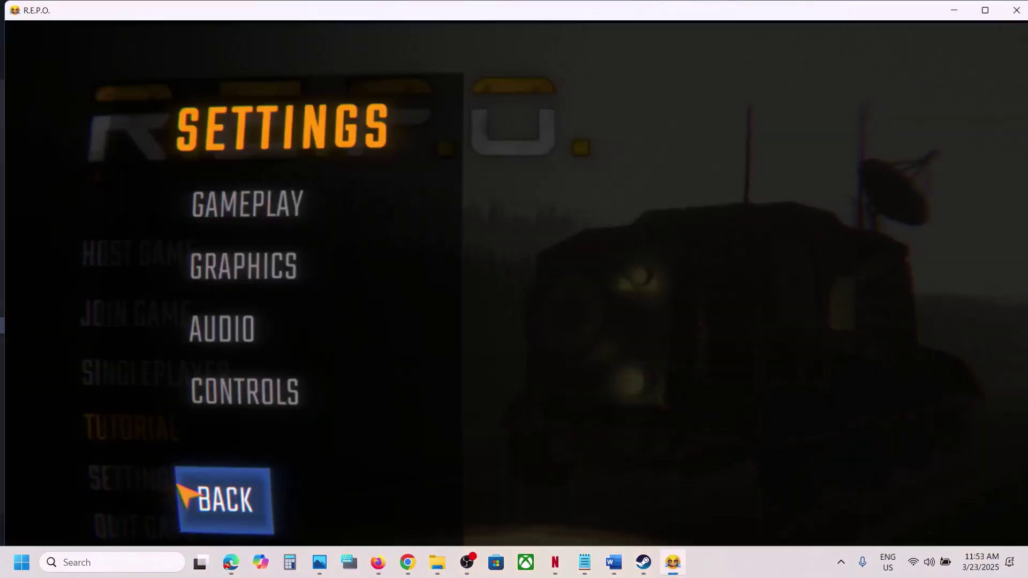
click(232, 349)
scroll(844, 385, down, 3)
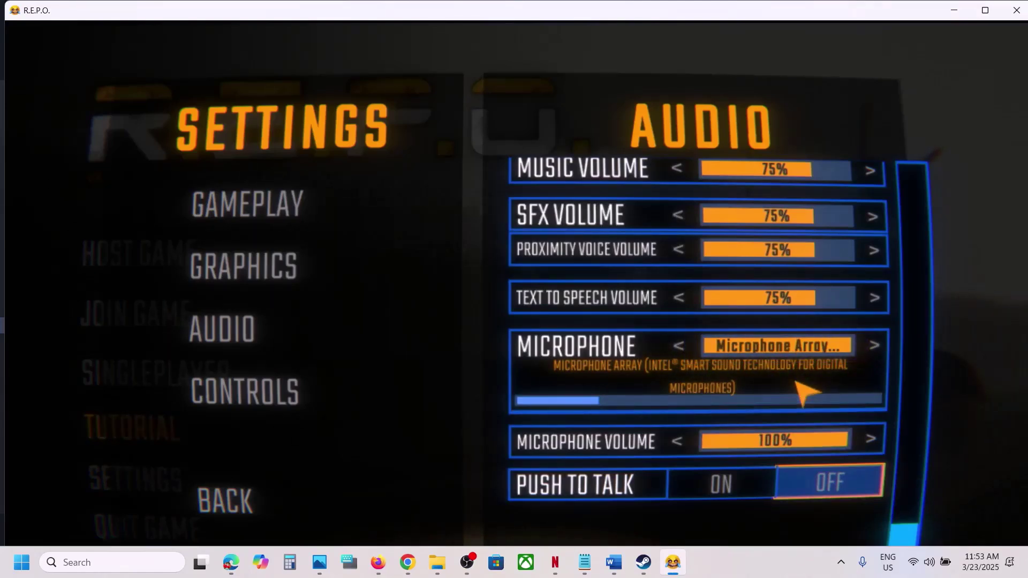
Change the in-game microphone to NONE, set it back to the Intel Smart Sound Microphone Array, and leave the settings
click(878, 346)
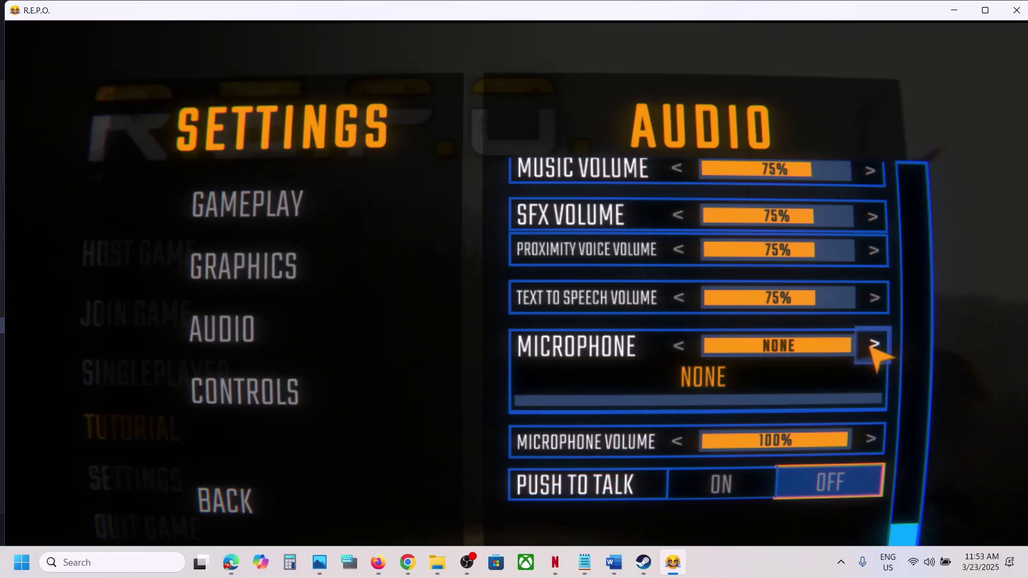
click(678, 346)
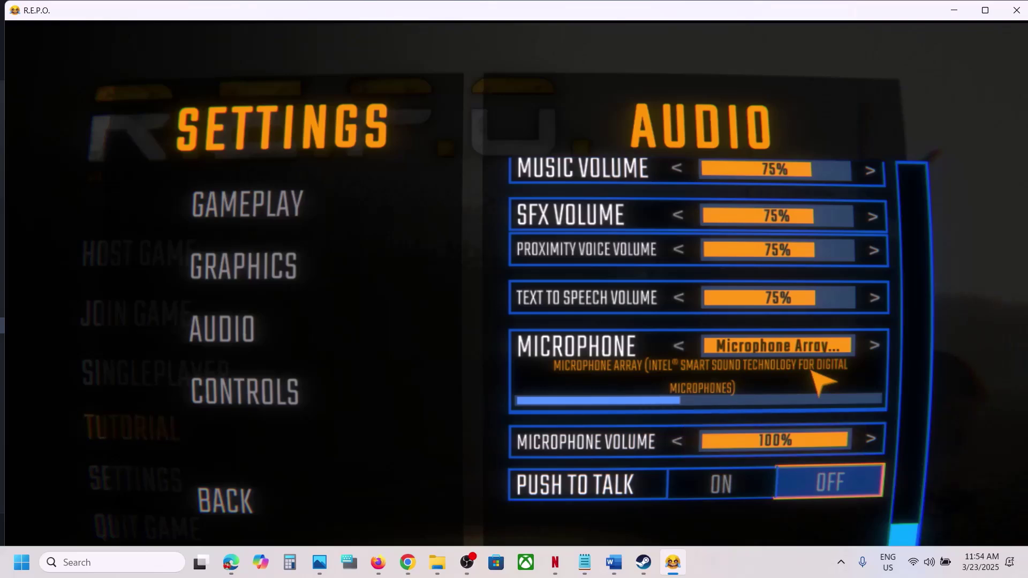
click(261, 498)
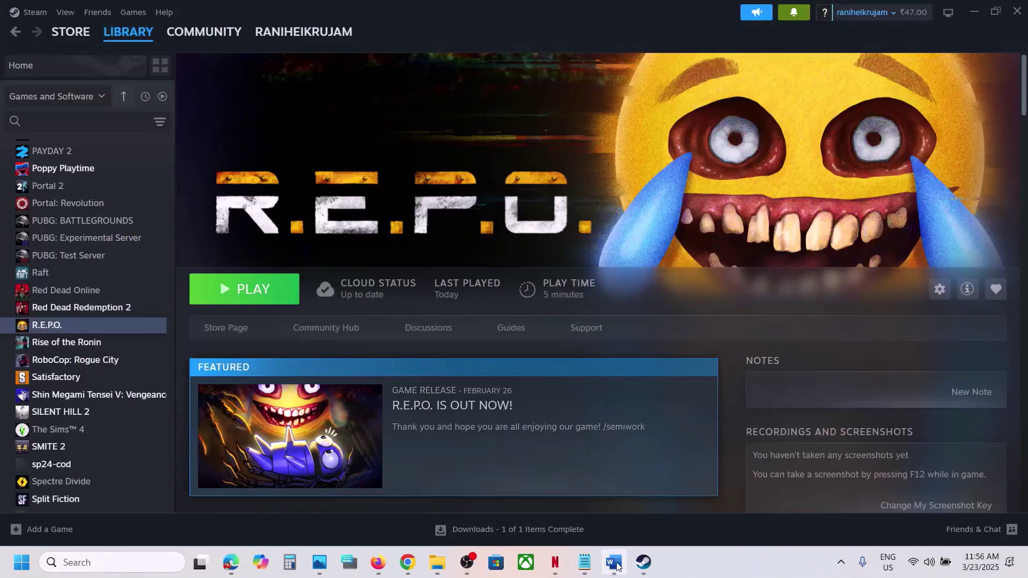
Return to the Word notes and read Step 6 about players using TTS
click(614, 563)
scroll(415, 416, down, 3)
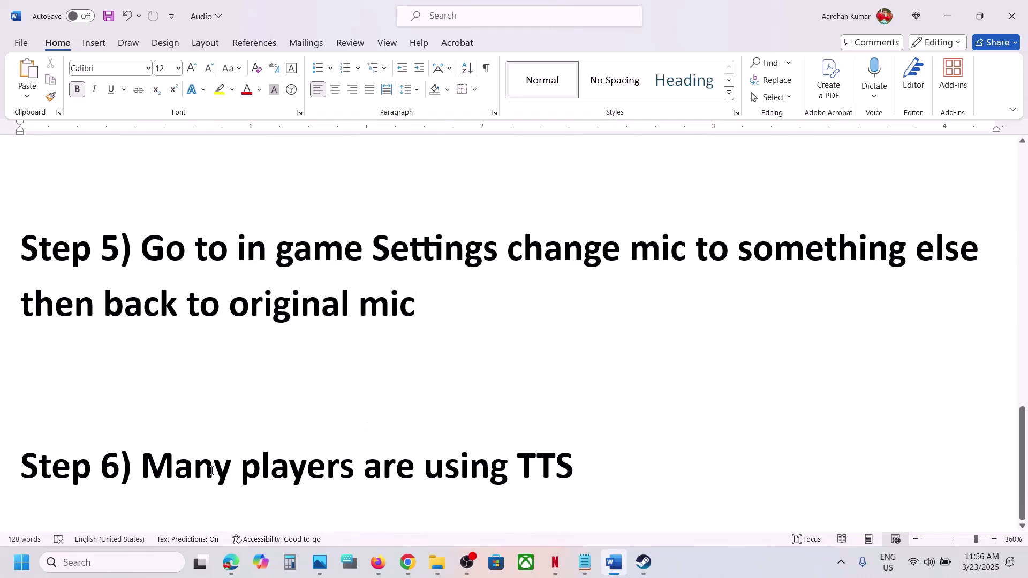
drag(146, 465, 517, 465)
click(561, 465)
click(438, 400)
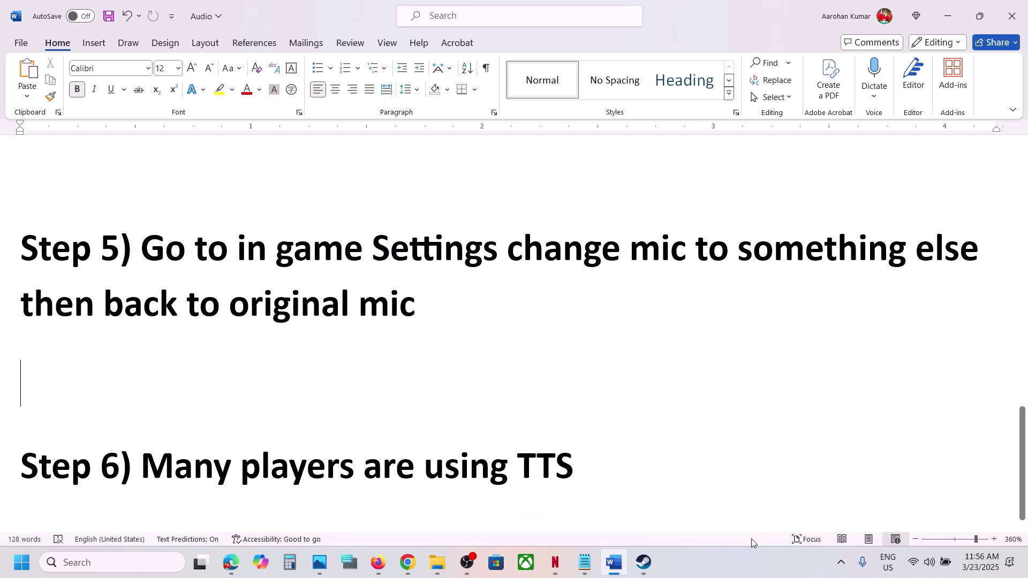
Switch to Steam, close the on-screen keyboard used for the shortcut demonstration, and open the Xbox Game Bar
click(643, 562)
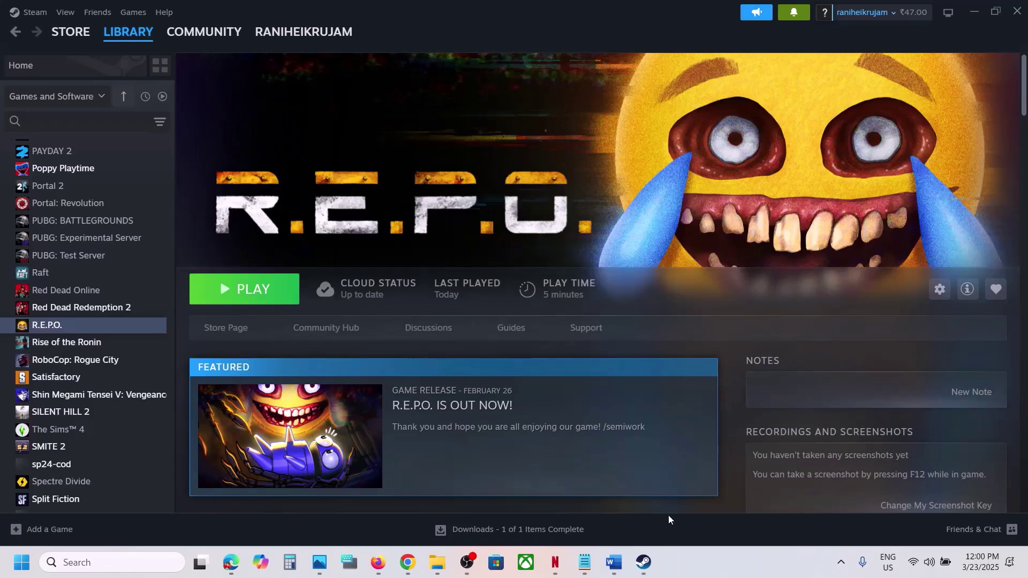
click(349, 562)
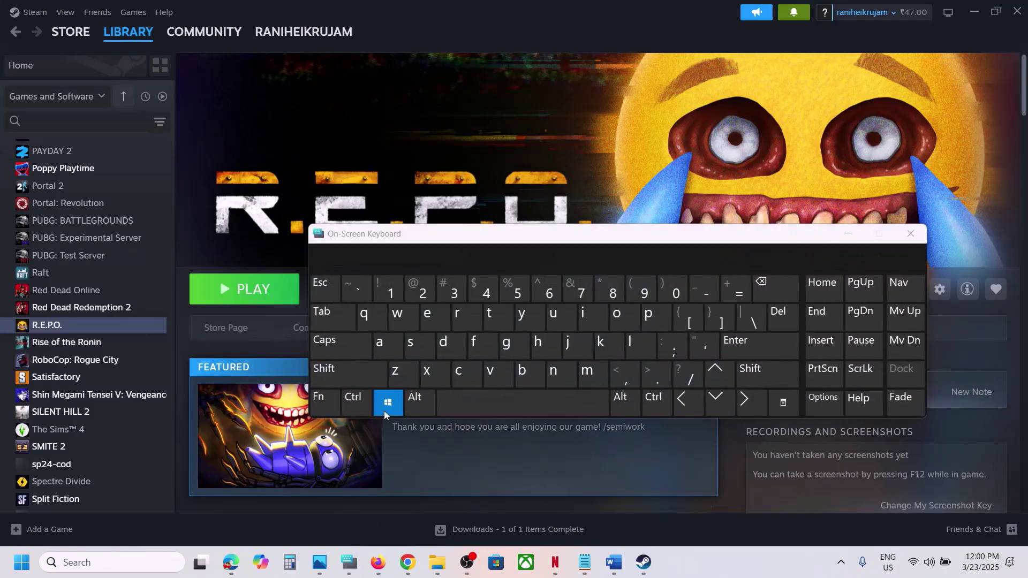
click(517, 358)
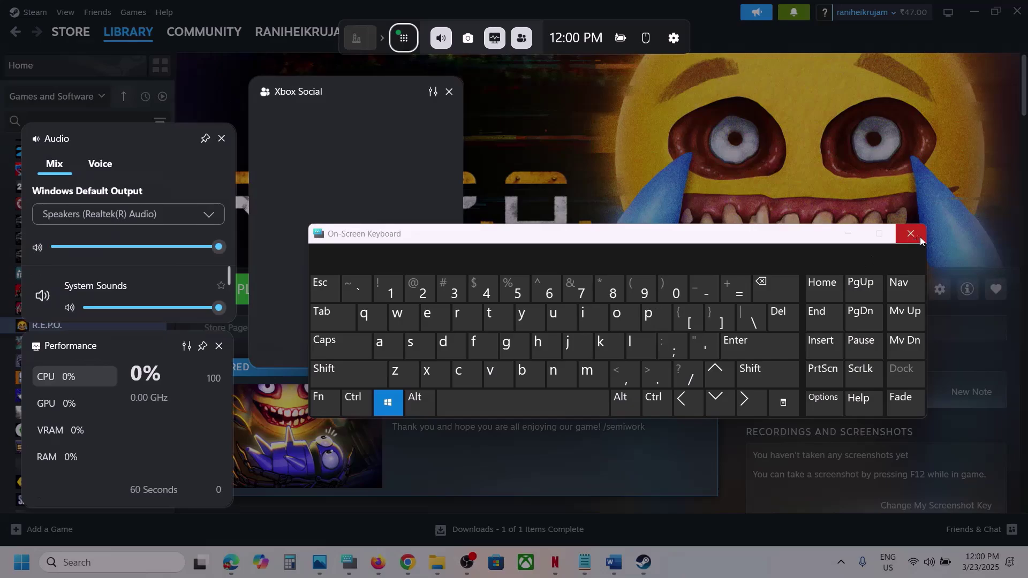
click(919, 236)
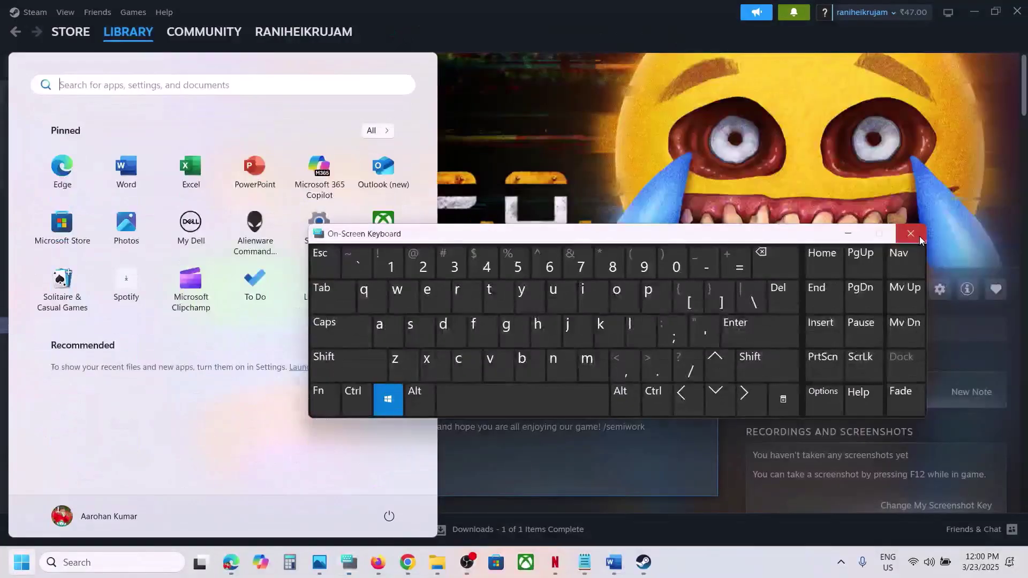
click(919, 236)
click(740, 191)
key(super+g)
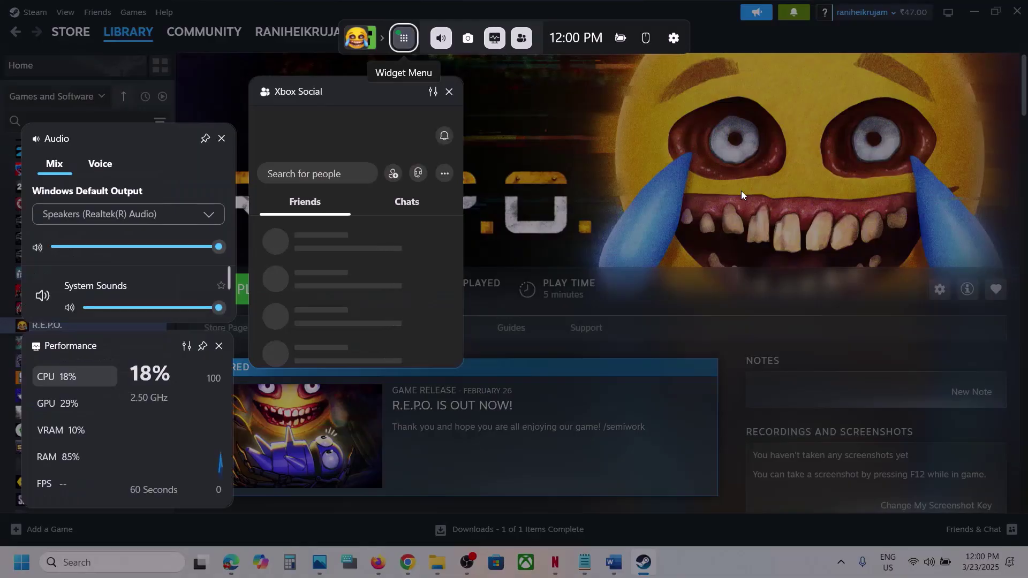
Review the Windows default output device choices in the Game Bar's audio mix
click(201, 216)
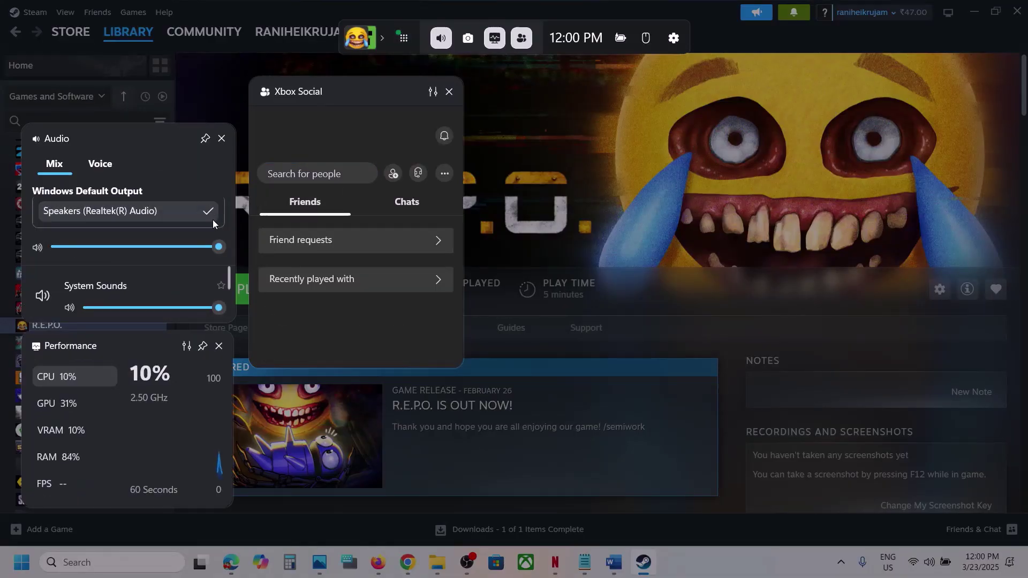
click(158, 172)
scroll(172, 271, down, 1)
scroll(172, 271, up, 1)
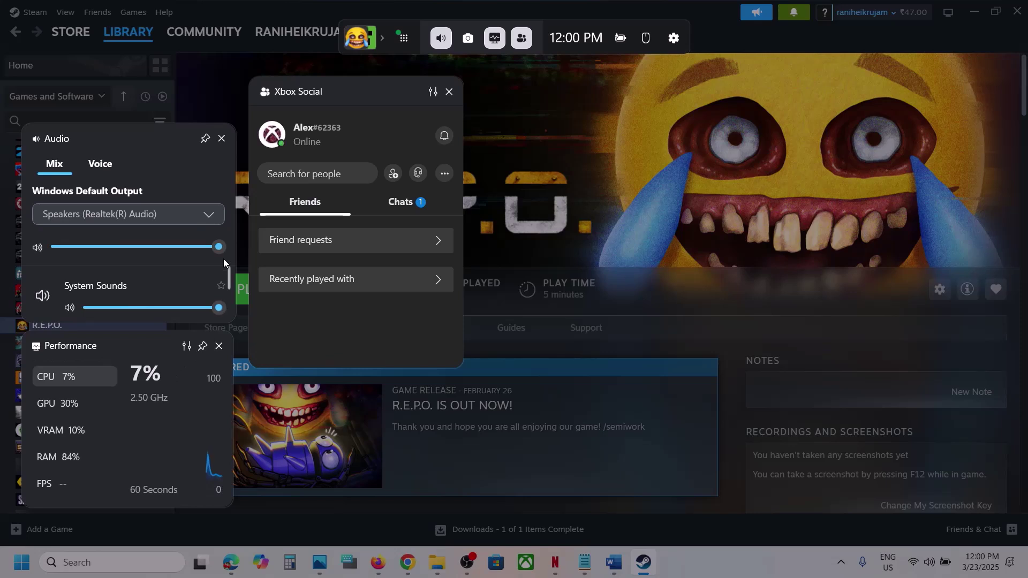
Choose Microphone Array (Intel Smart Sound Technology for Digital Microphones) as the Windows default input in the Game Bar's voice settings
click(100, 165)
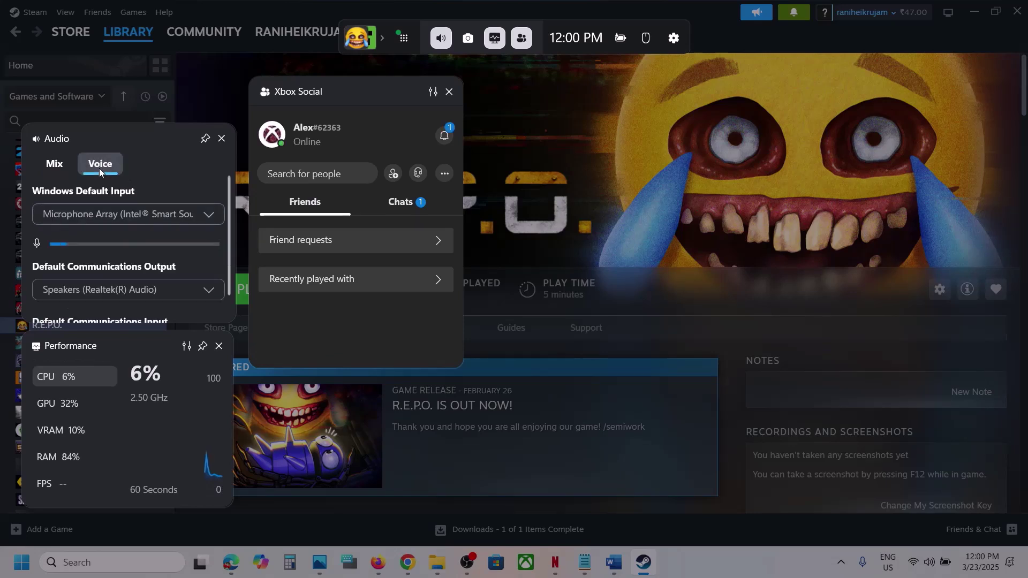
click(209, 214)
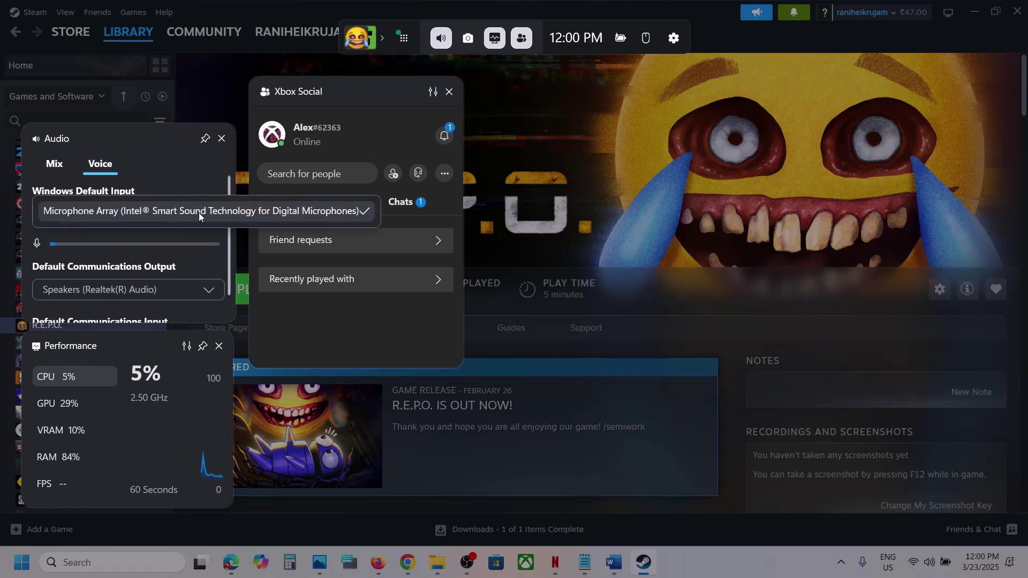
click(198, 214)
Review the default communications output and input devices in the voice settings
scroll(215, 291, down, 2)
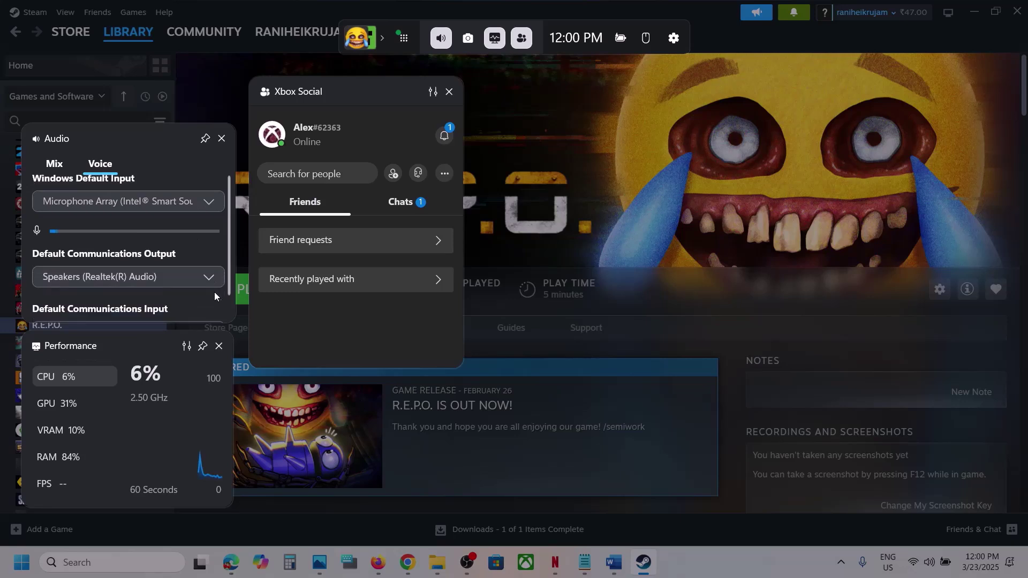
click(207, 261)
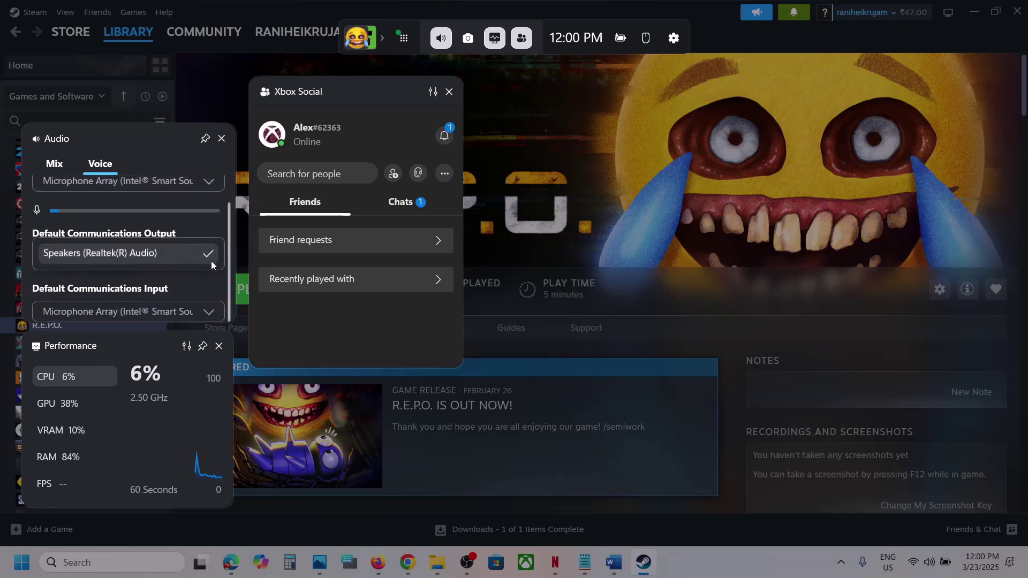
click(198, 312)
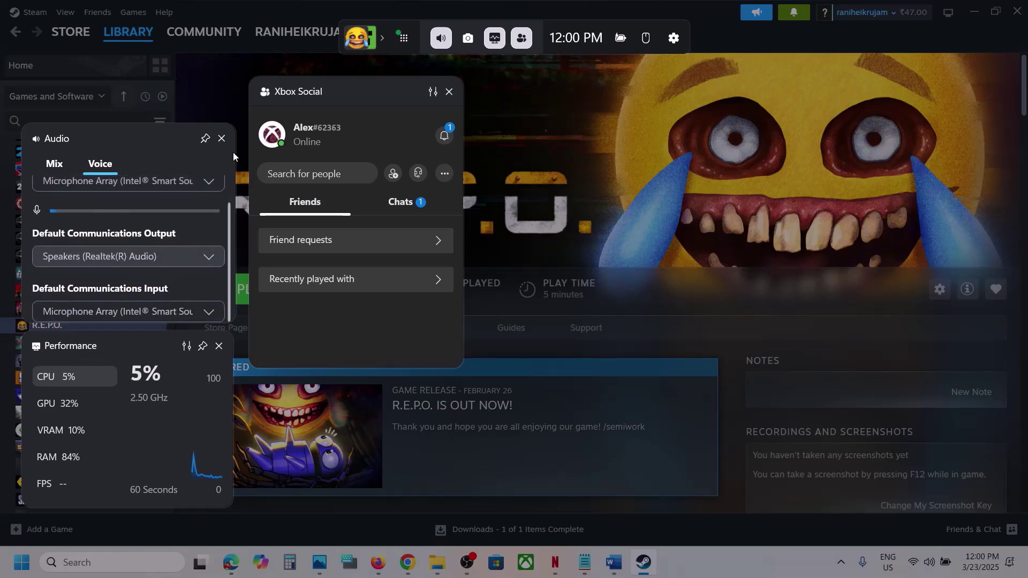
Close the Game Bar, open the Windows 11 Sound document and highlight the Step 1 note about checking volume levels and Volume Mixer
click(519, 107)
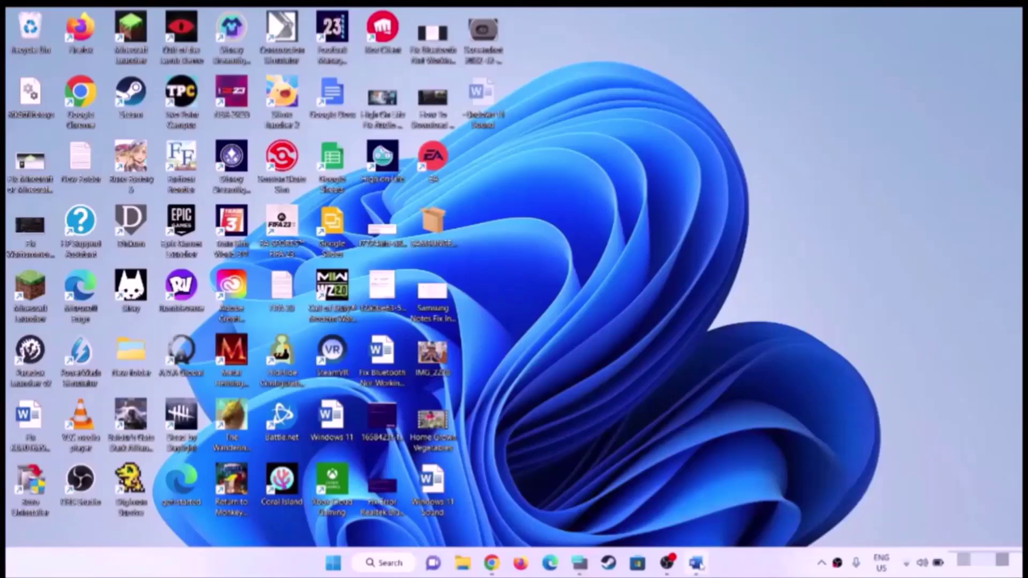
click(697, 563)
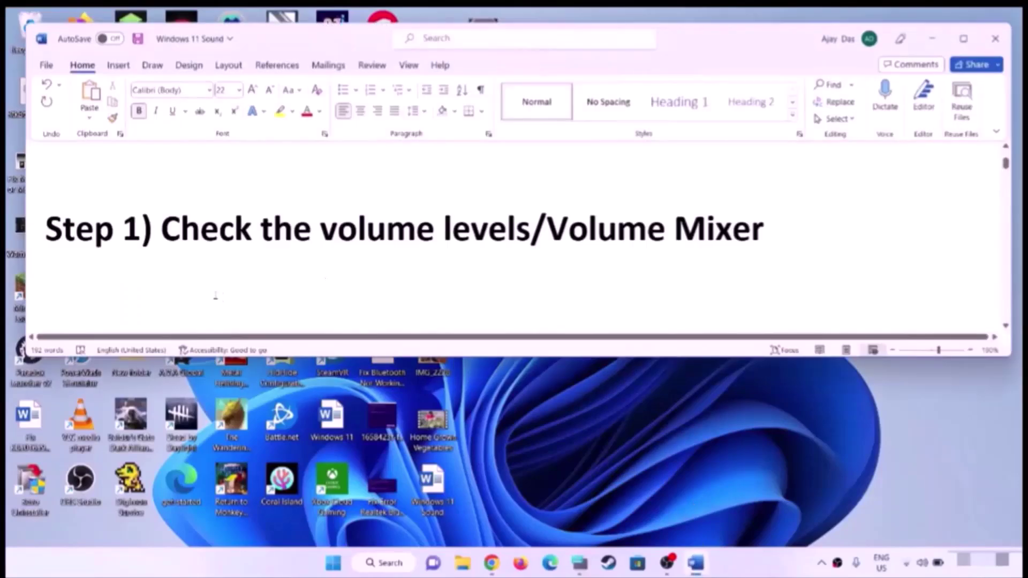
drag(168, 230, 744, 228)
click(932, 39)
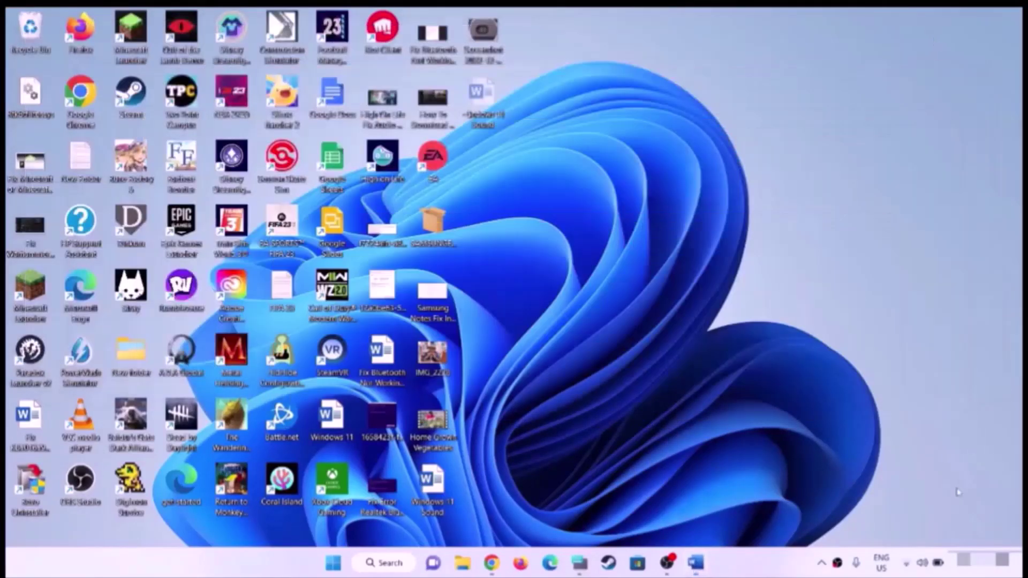
Set the Windows system volume to its maximum and dismiss the quick settings
click(922, 562)
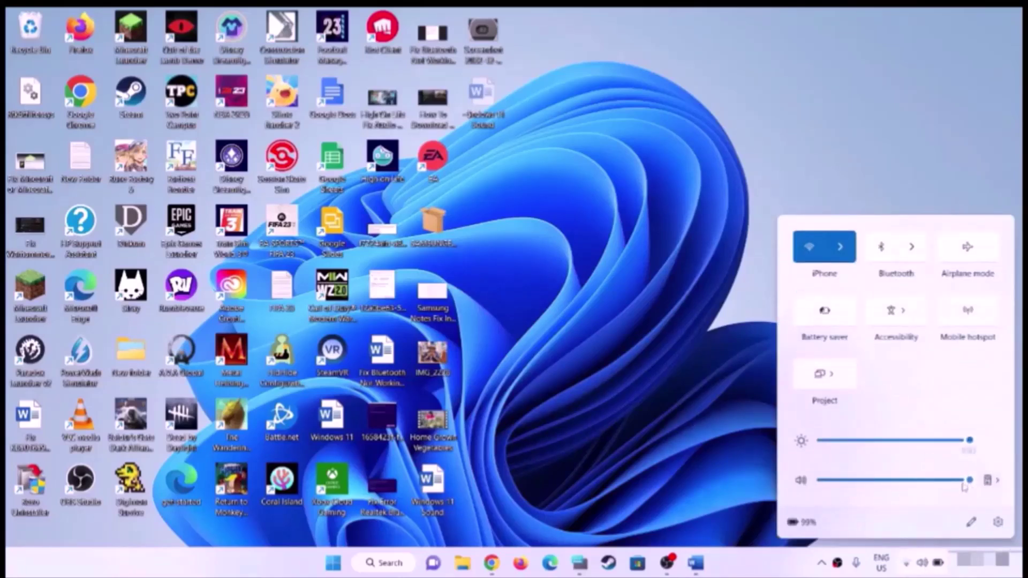
mouse_move(963, 484)
mouse_down()
mouse_move(938, 481)
mouse_move(970, 485)
mouse_up()
click(716, 507)
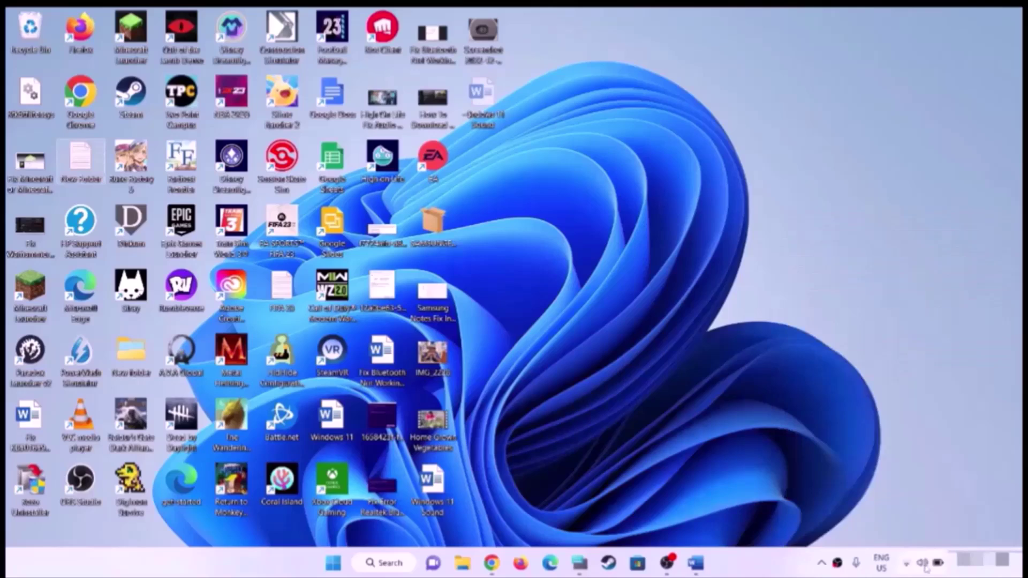
Review the system and per-app volume levels in the Windows volume mixer, then close Settings
right_click(923, 563)
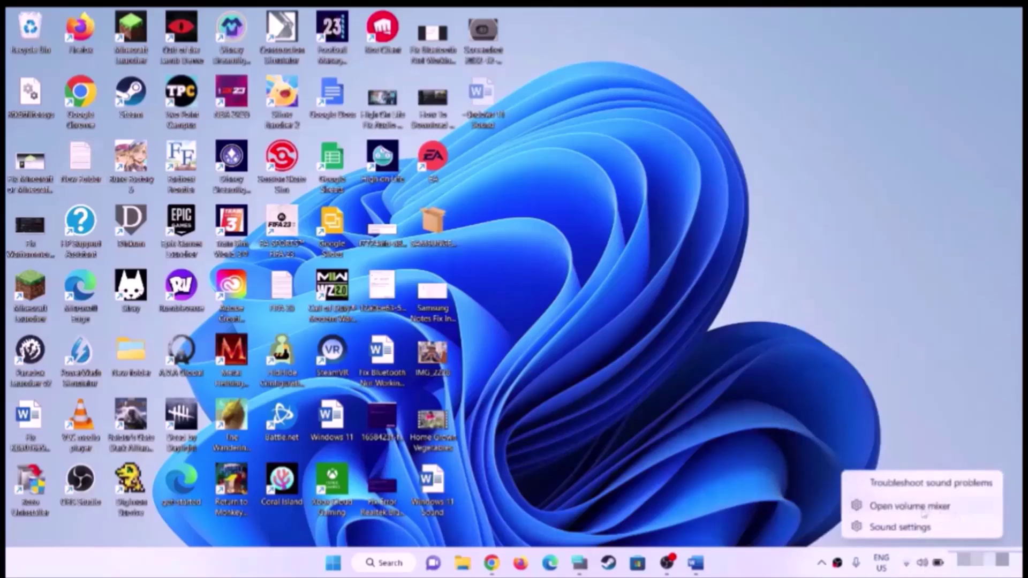
click(925, 513)
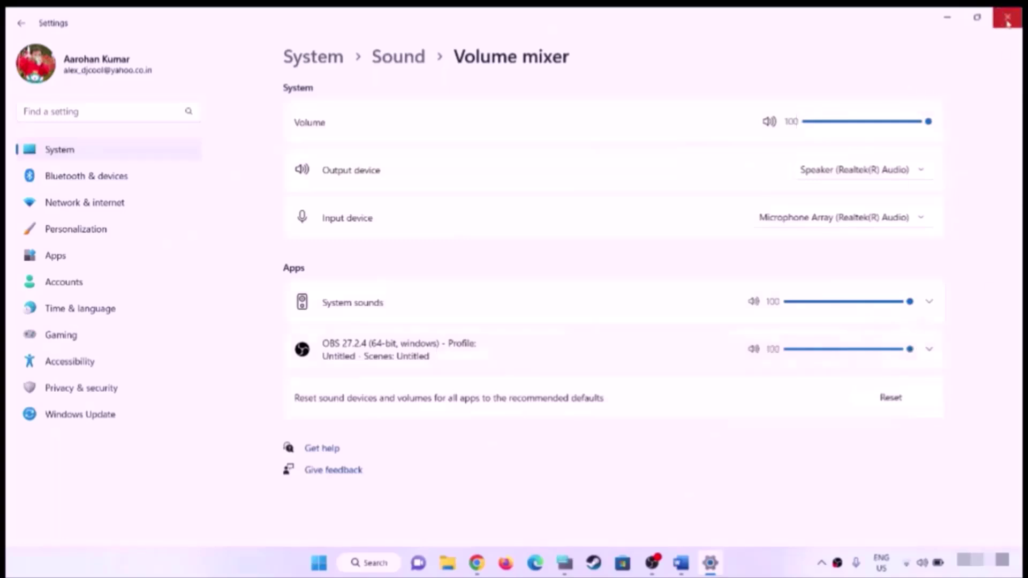
click(1007, 17)
Return to the notes and highlight the Step 2 instruction about selecting the right audio device in Sound Settings
click(694, 563)
scroll(424, 190, down, 3)
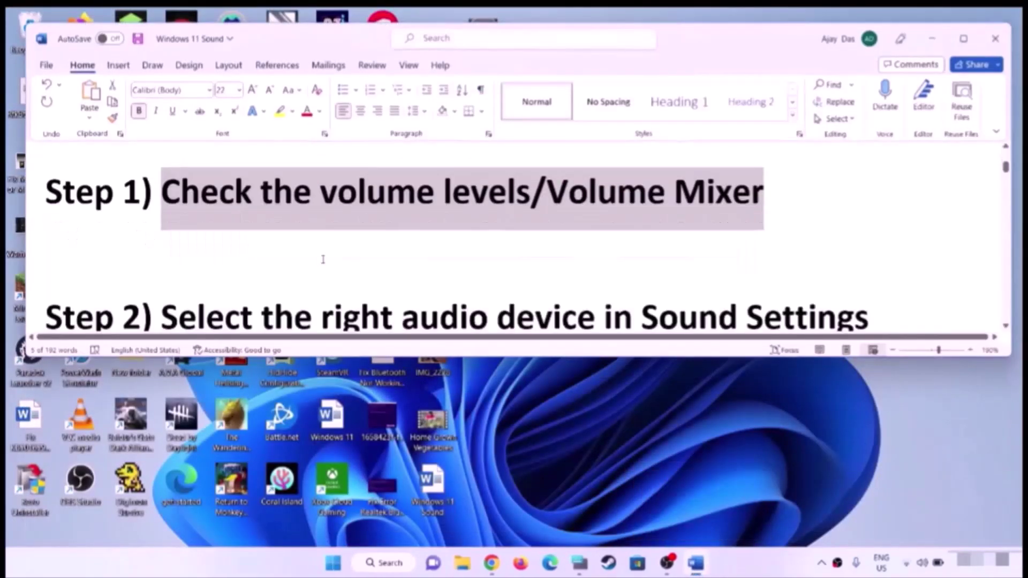
drag(162, 236, 868, 235)
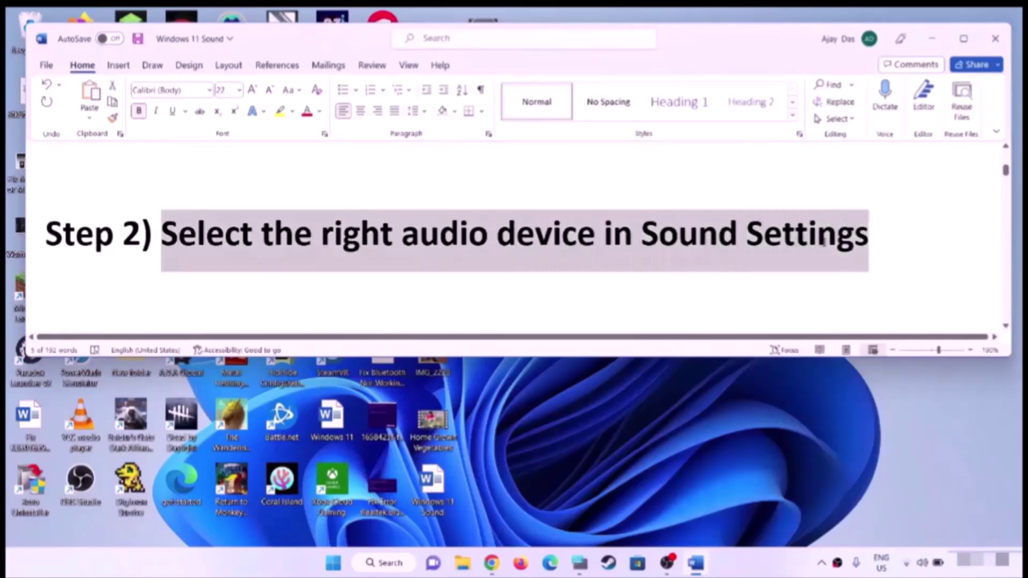
Review the output and input devices on the Sound page of Windows Settings, then close Settings
click(333, 562)
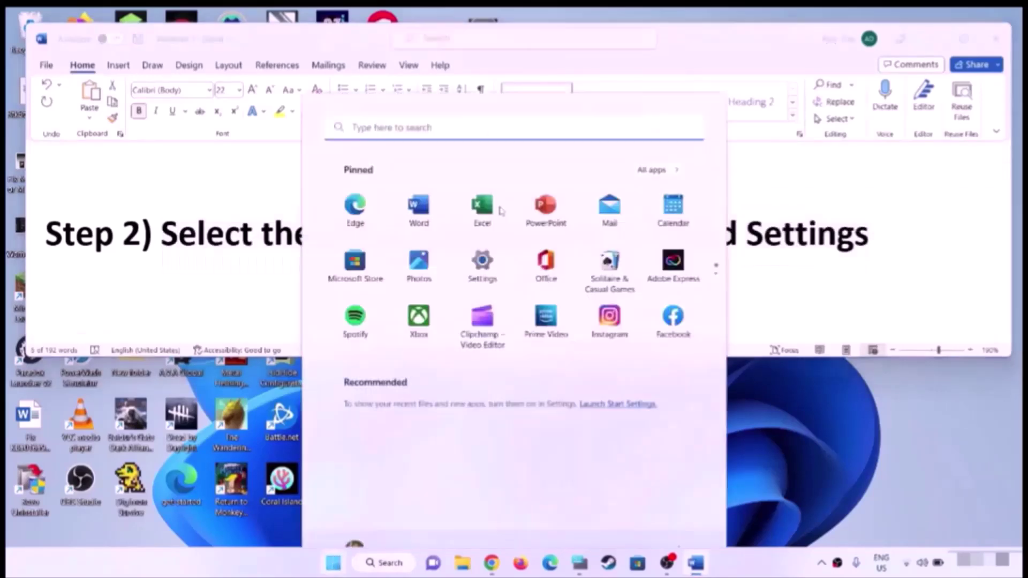
click(489, 223)
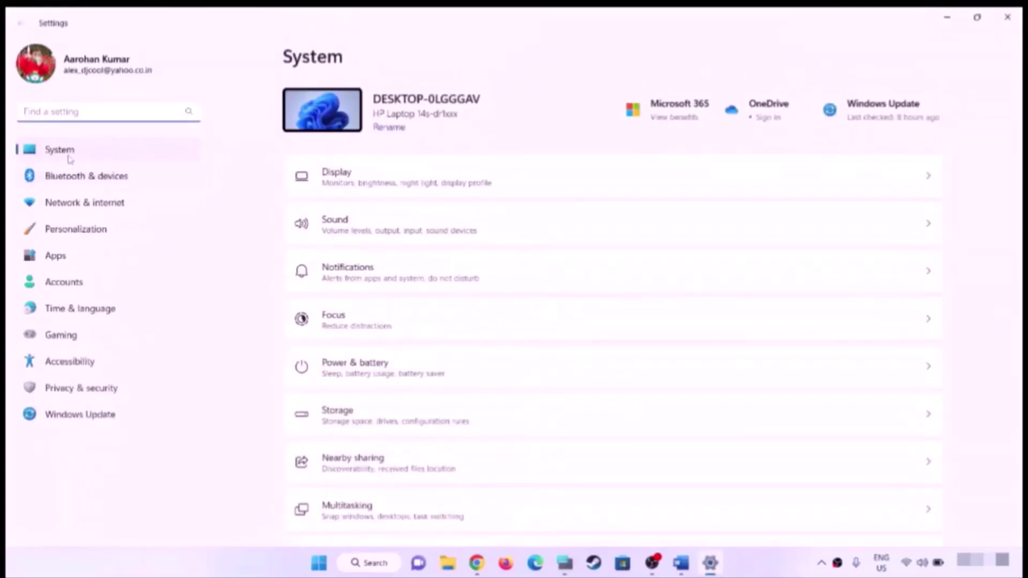
click(366, 229)
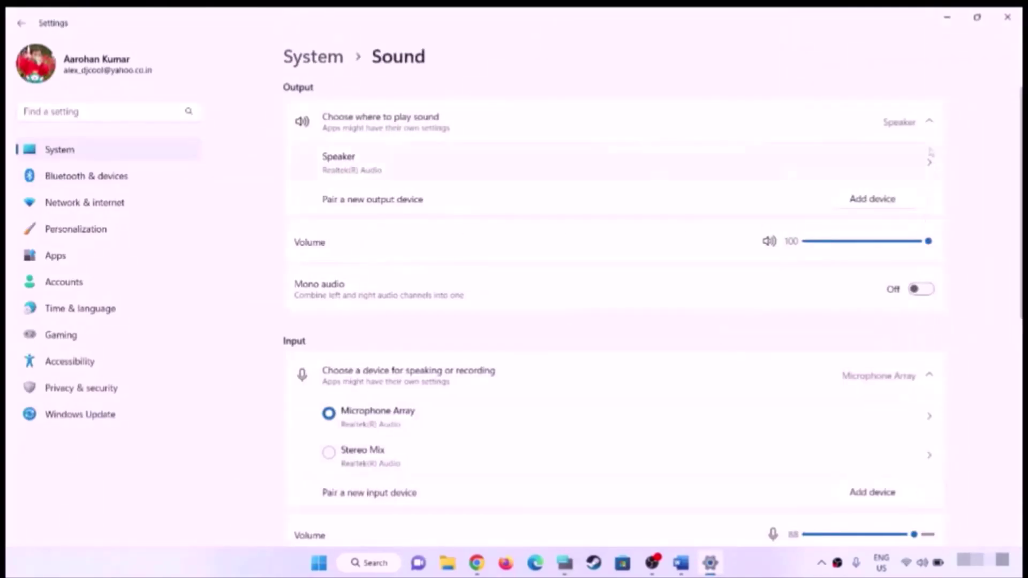
click(931, 124)
click(930, 127)
click(1008, 21)
Highlight the Step 3 note on disabling the headphone in the recording tab, then open the Sound dialog through Control Panel's Hardware and Sound
scroll(406, 278, down, 5)
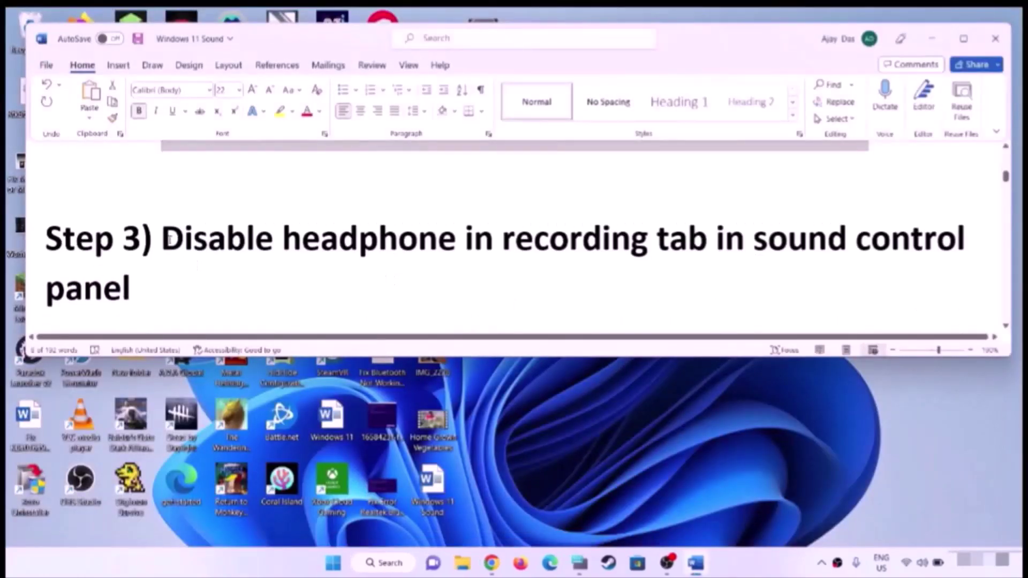
drag(162, 240, 840, 273)
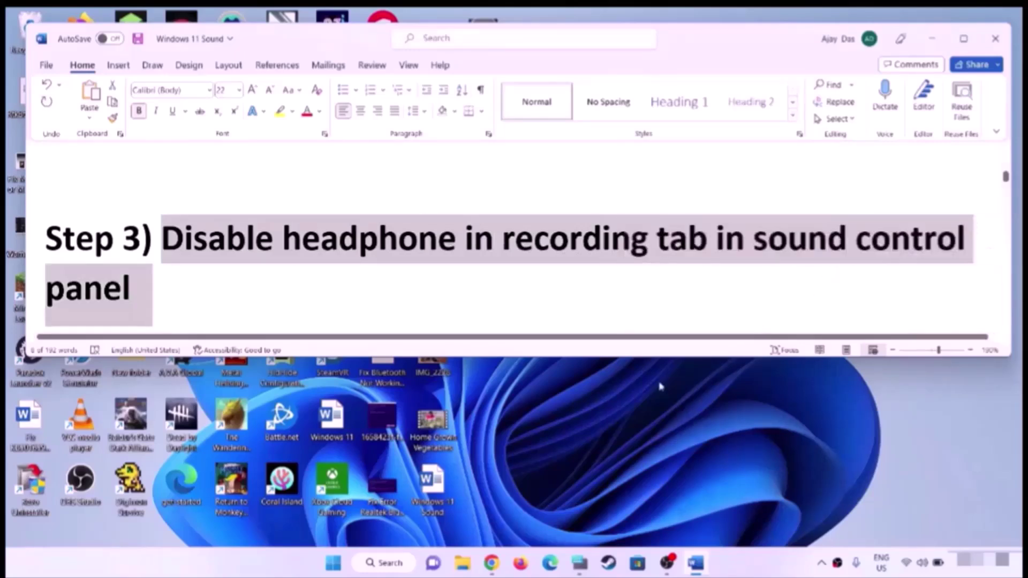
click(332, 562)
text(con)
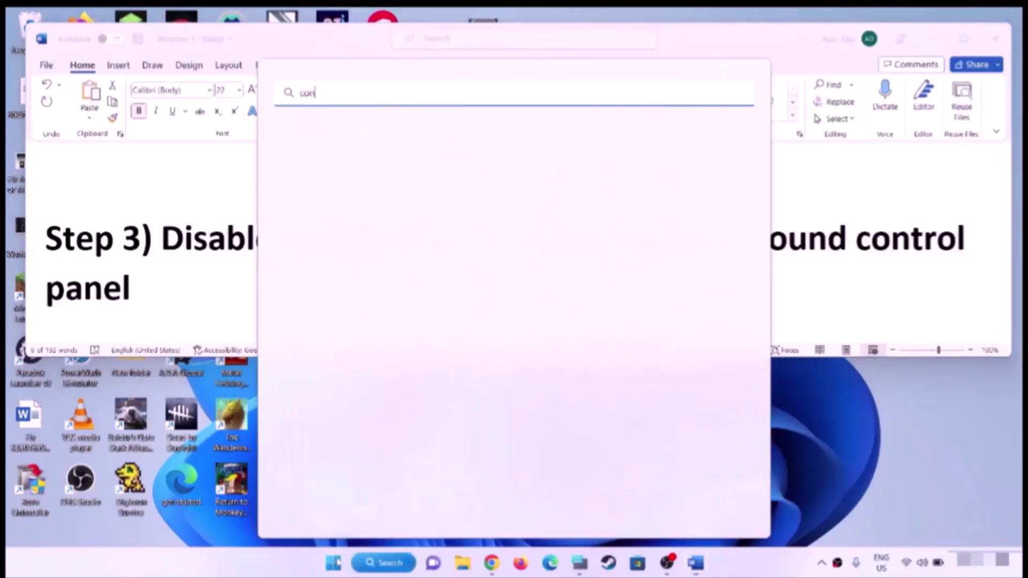
text(trol)
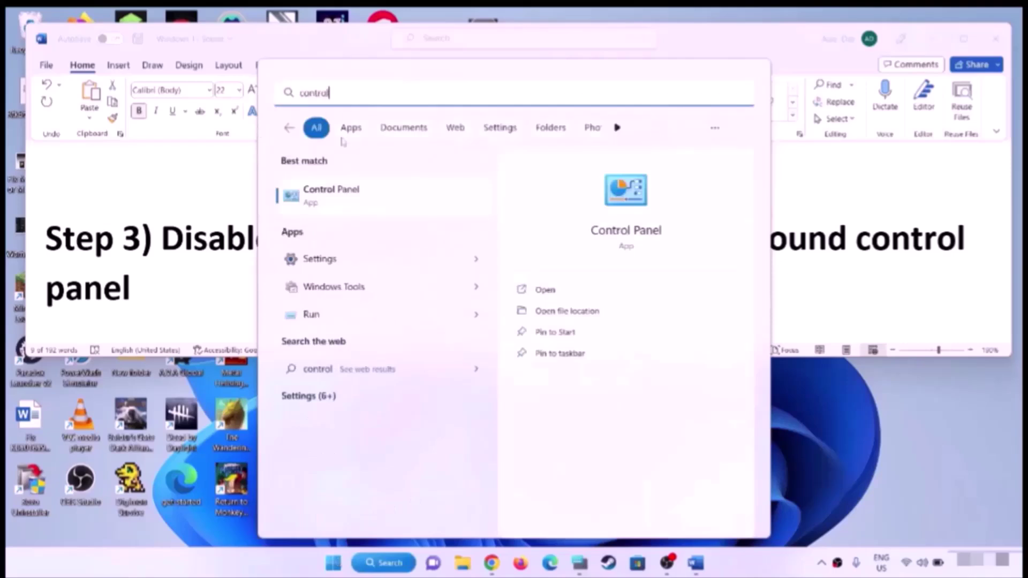
click(329, 195)
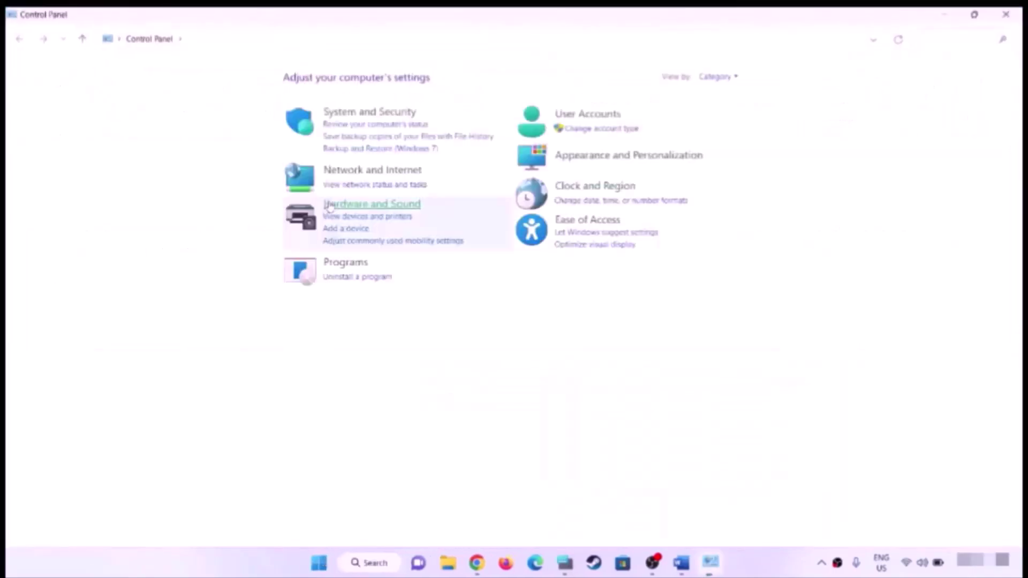
click(373, 209)
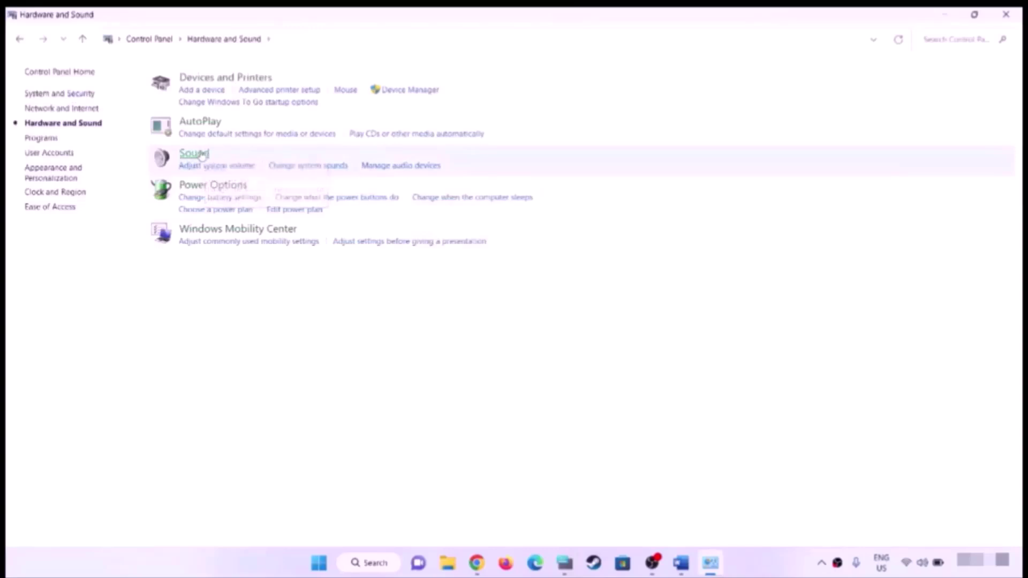
click(201, 154)
Disable the Realtek Headset Microphone among the recording devices, confirm the Sound dialog and close Control Panel
drag(219, 101, 686, 134)
click(613, 151)
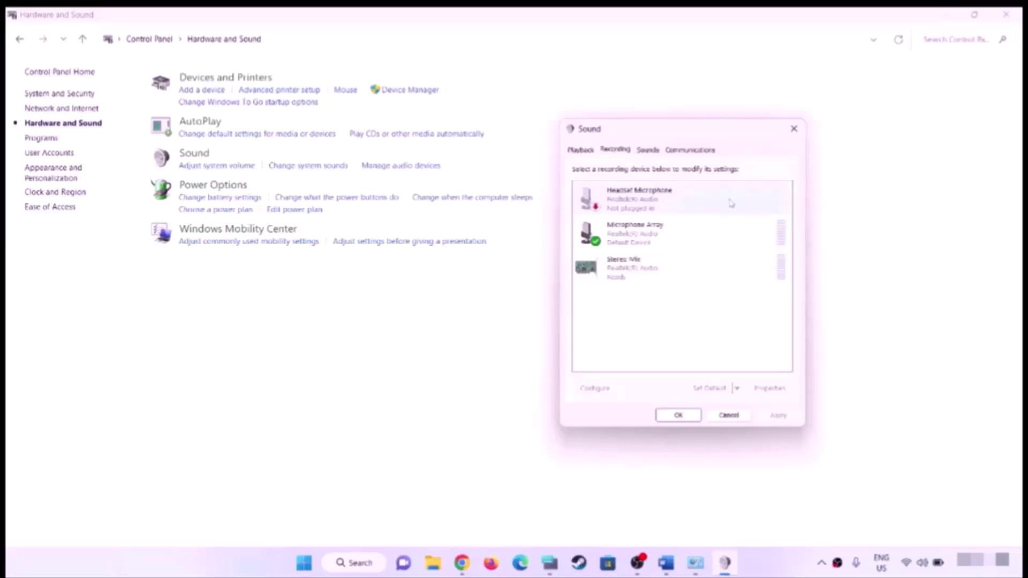
click(667, 204)
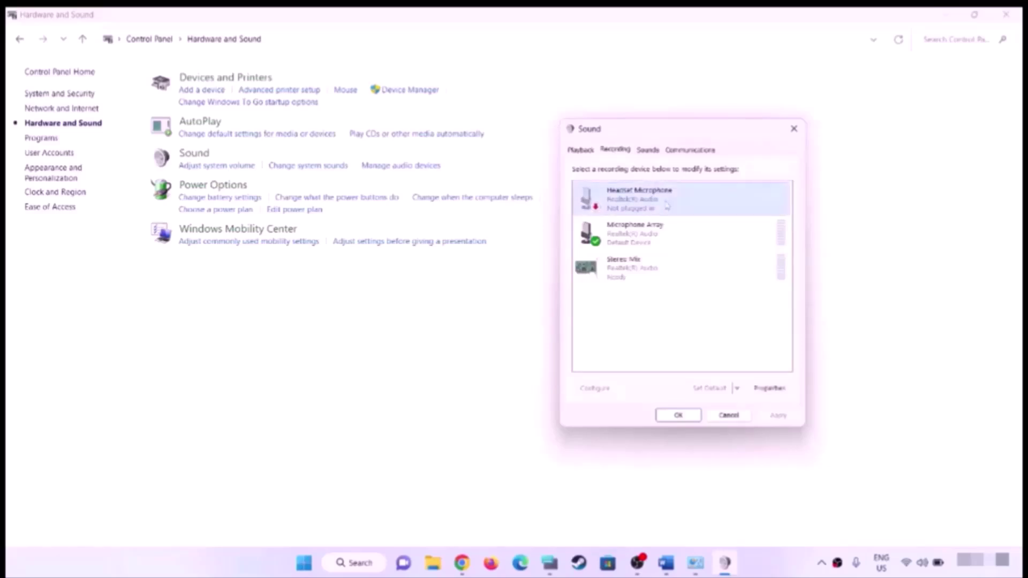
right_click(673, 202)
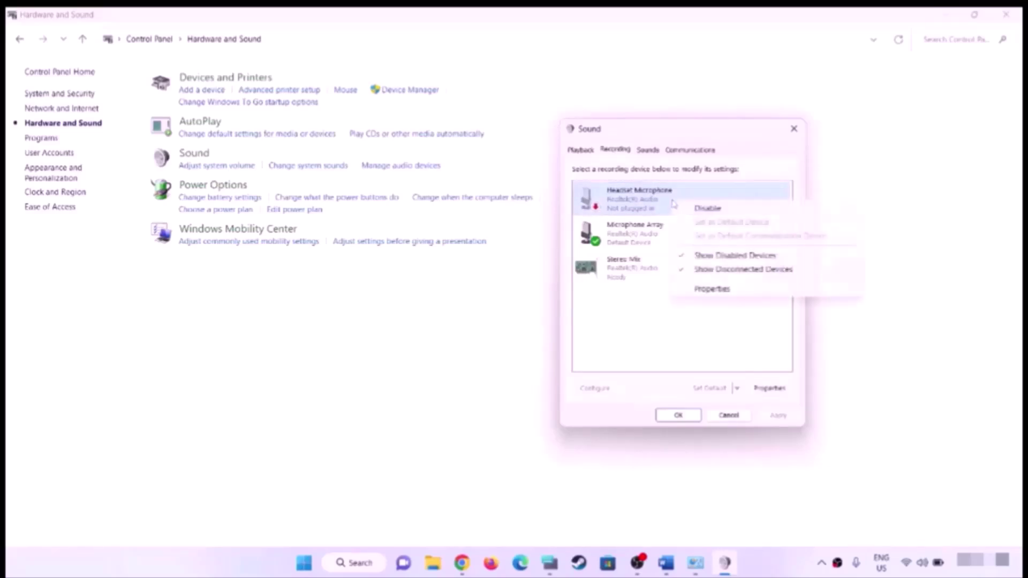
click(747, 212)
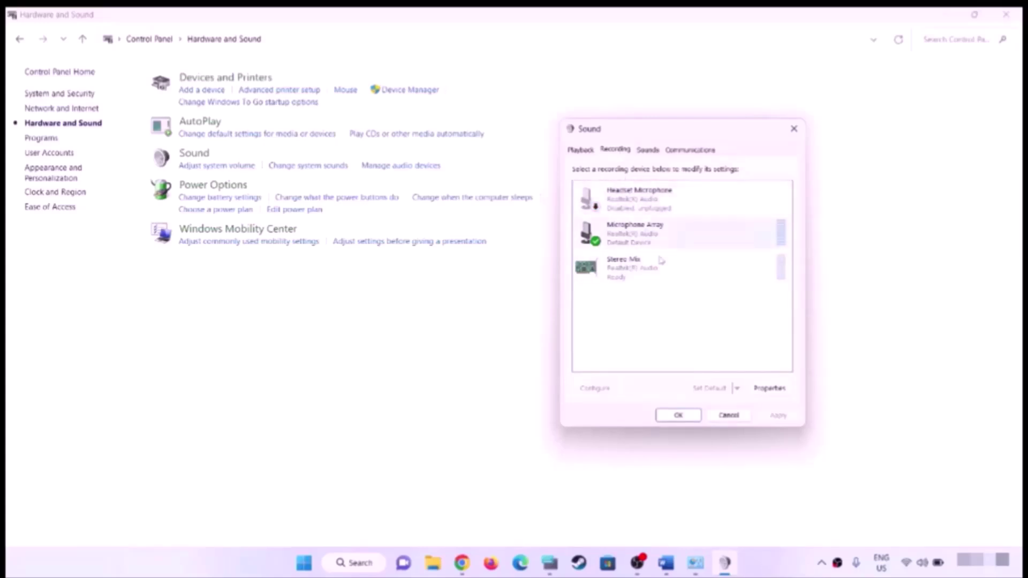
click(678, 416)
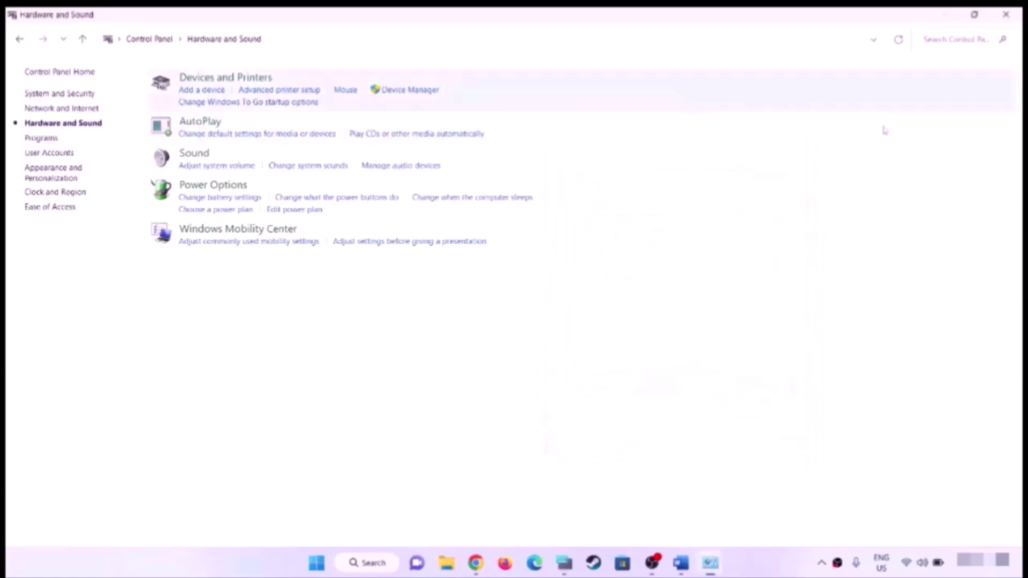
click(1007, 17)
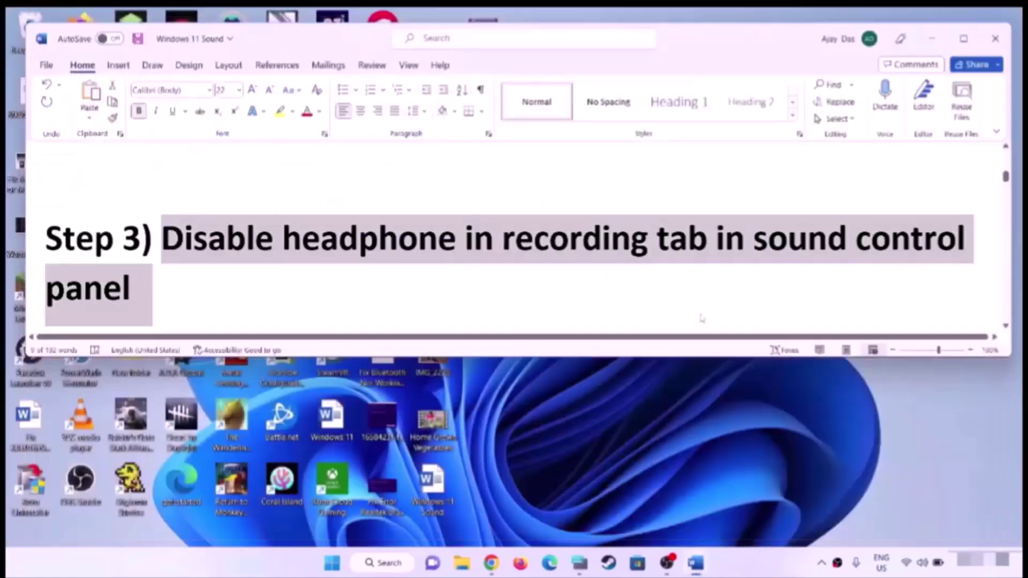
Highlight the Step 4 note on setting the sound sample rate to 48/44k Hz and copy "control panel" from it
scroll(449, 292, down, 3)
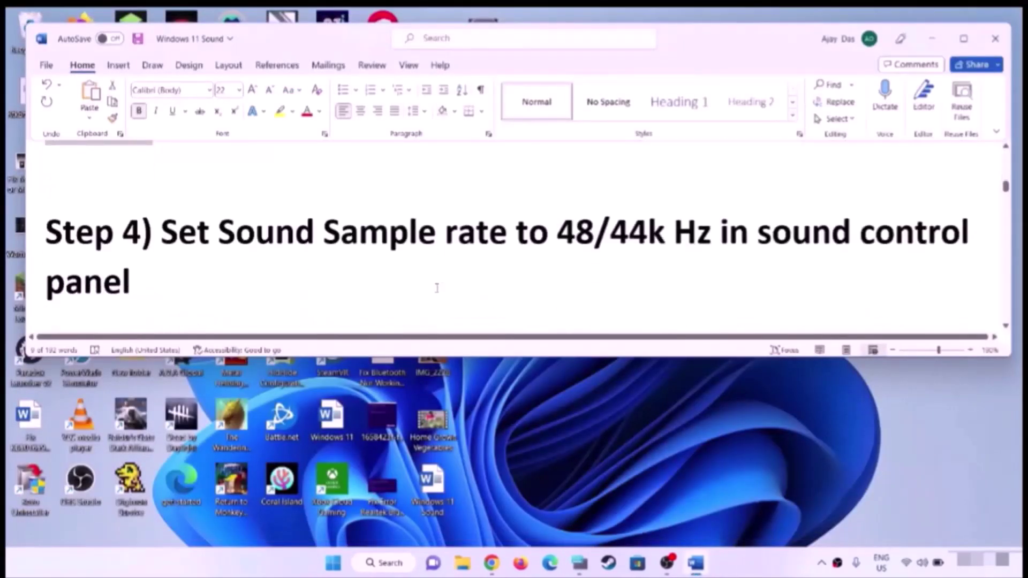
drag(161, 233, 969, 232)
click(123, 296)
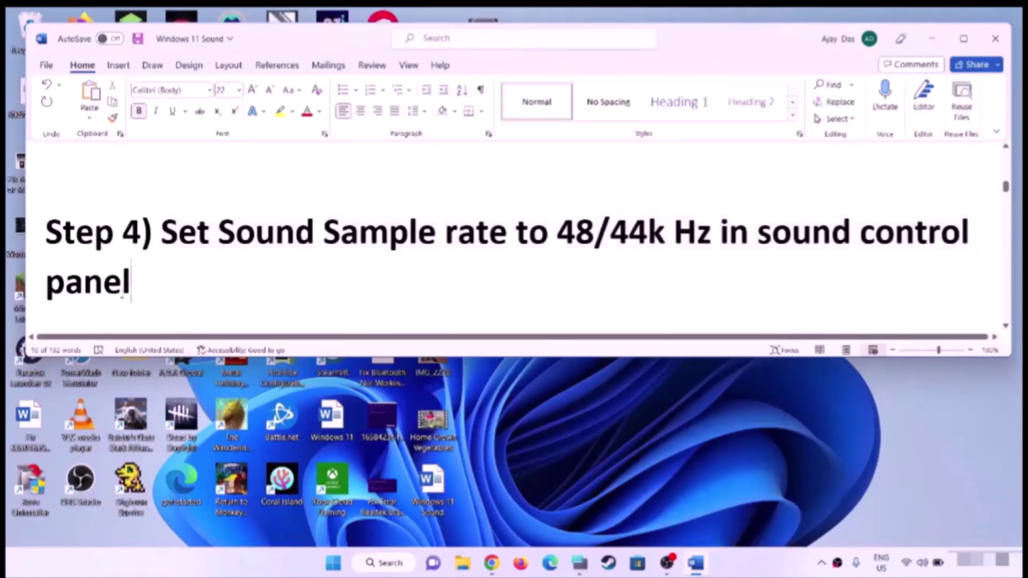
key(ctrl+shift+Left)
key(ctrl+shift+Left)
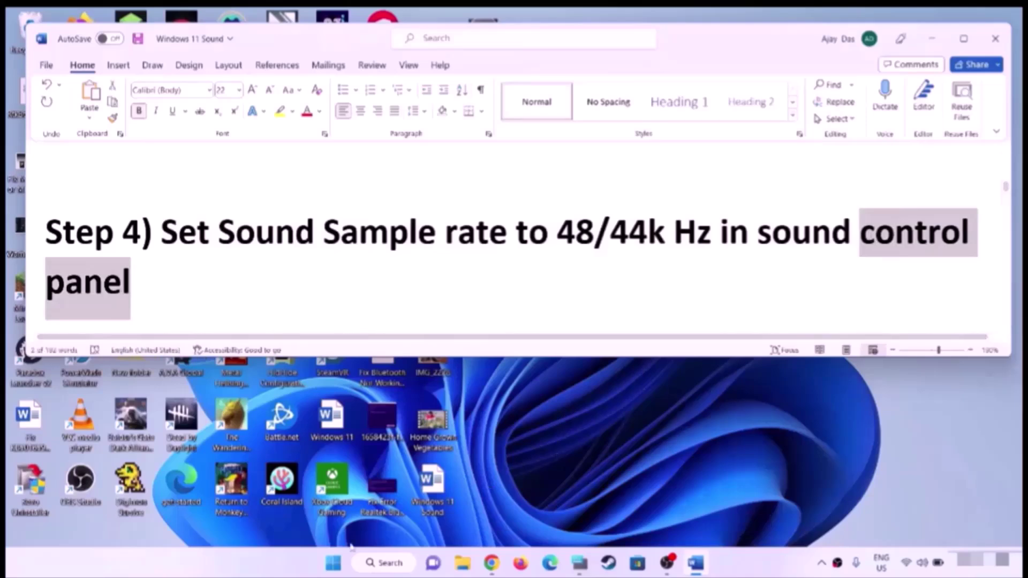
key(ctrl+c)
Find Control Panel with the copied text in Windows search and open the Sound dialog from Hardware and Sound
click(333, 562)
key(ctrl+v)
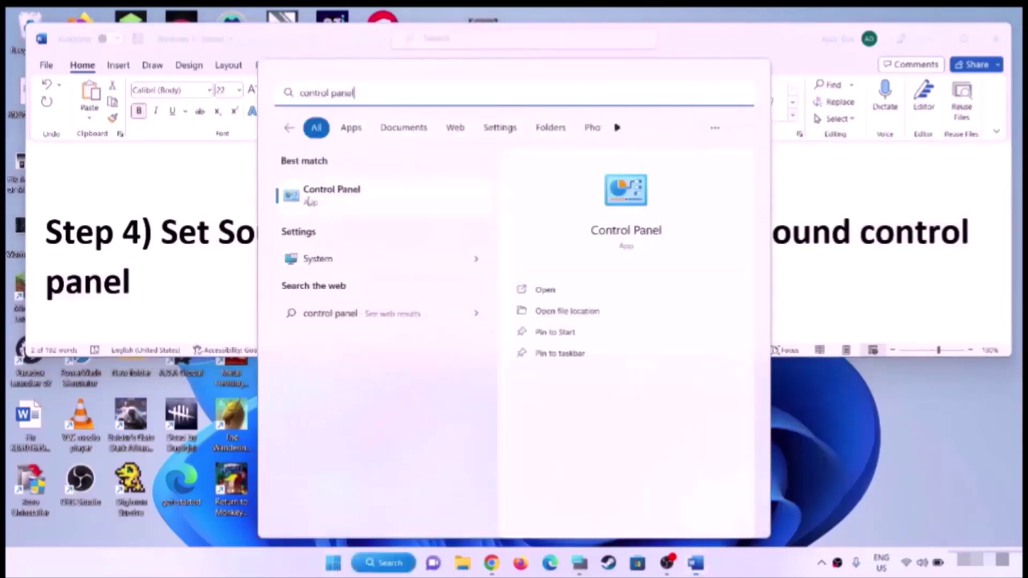
click(355, 199)
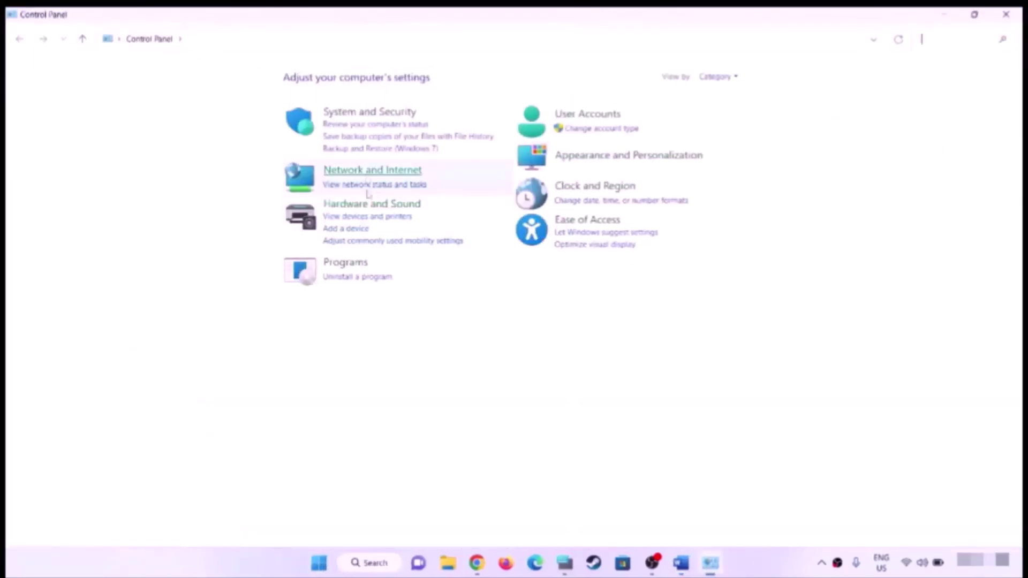
click(372, 204)
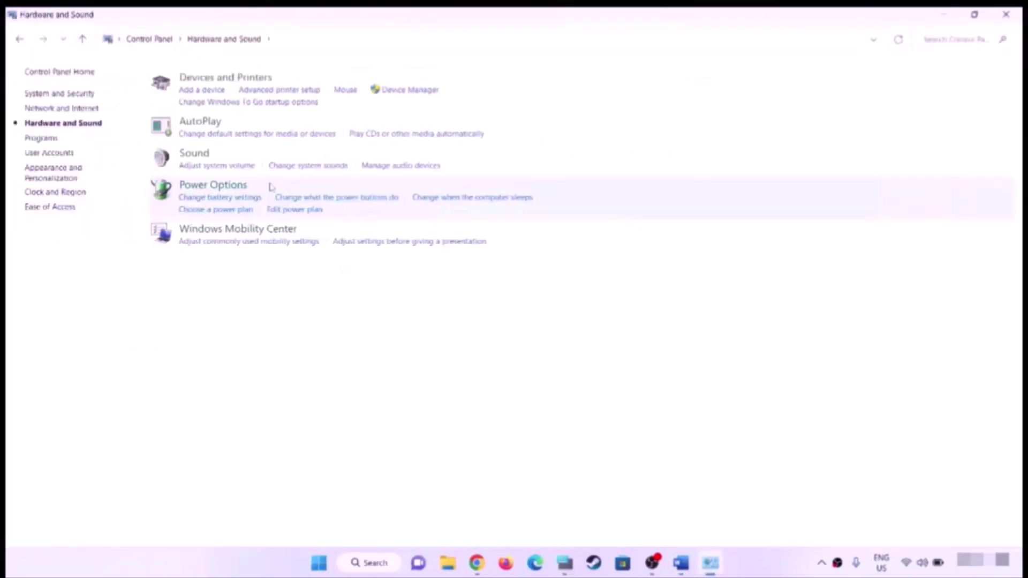
click(194, 155)
drag(232, 112, 671, 167)
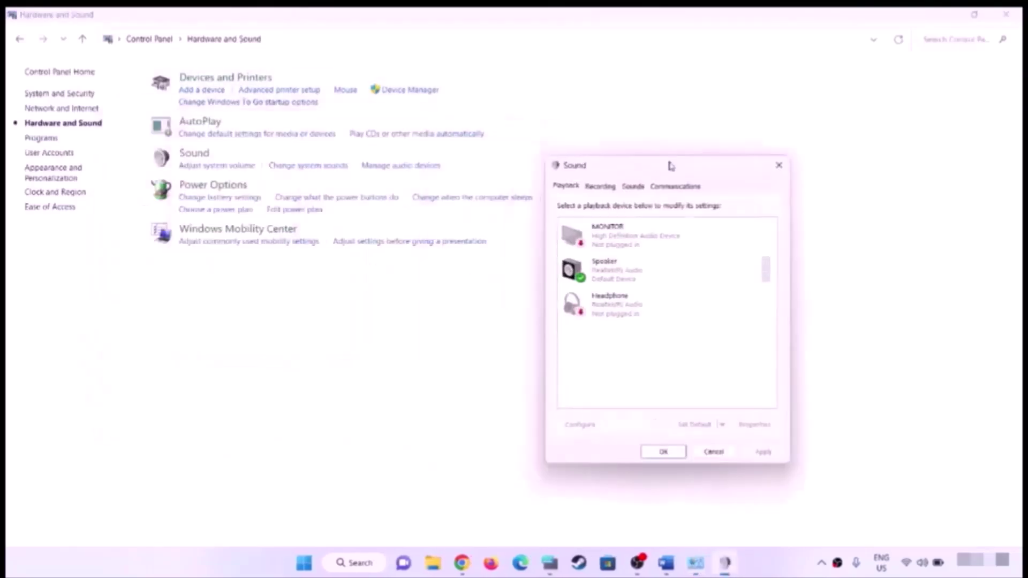
Open the advanced properties of the default Realtek Speaker playback device, where its default format is set
click(613, 273)
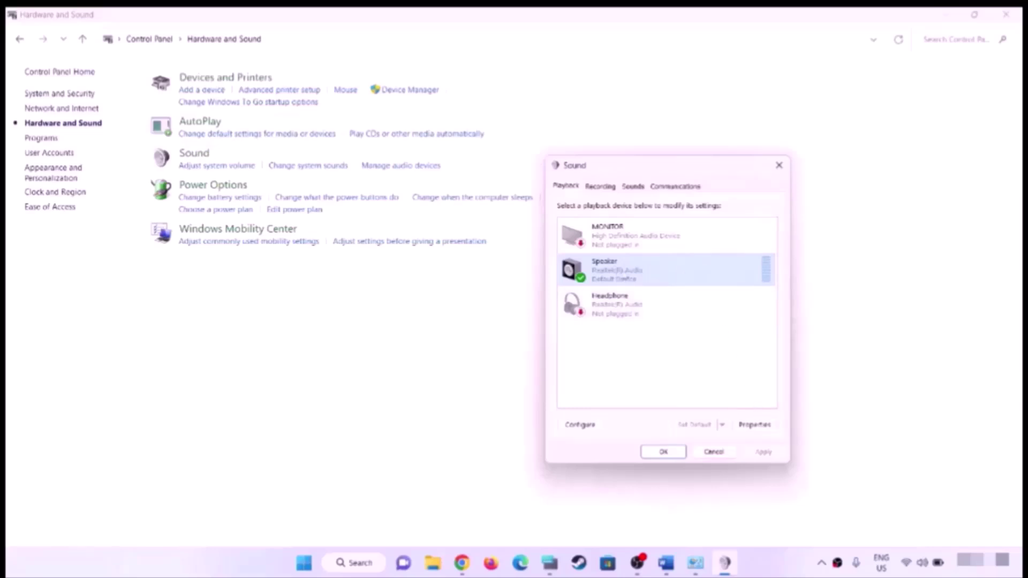
right_click(623, 271)
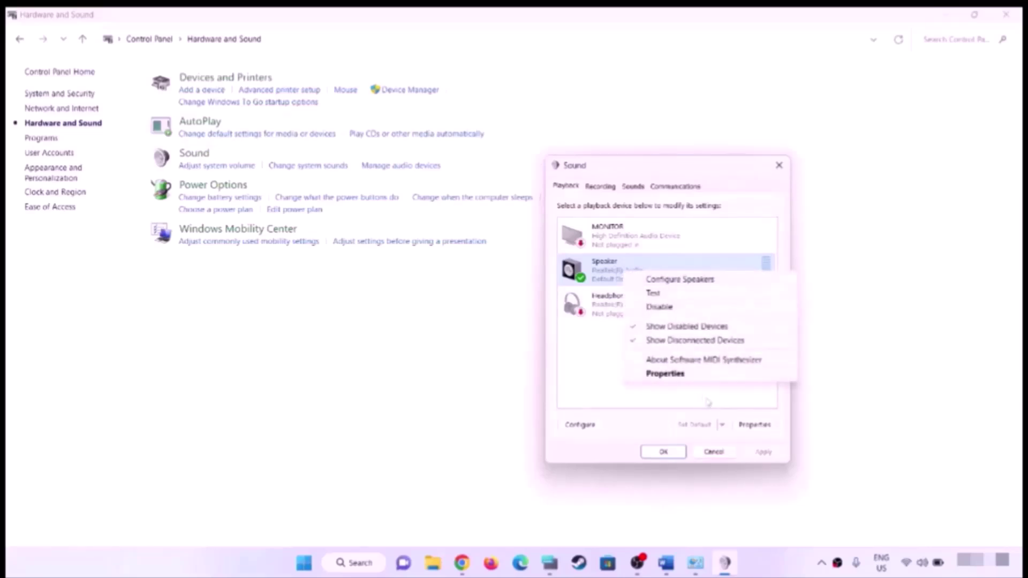
click(573, 352)
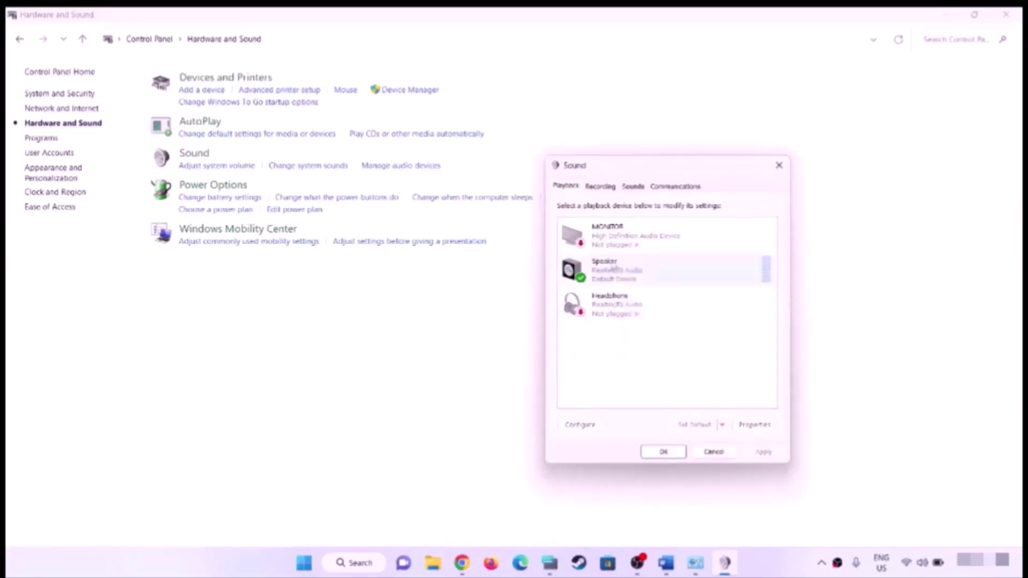
click(755, 425)
drag(687, 222, 643, 148)
click(599, 160)
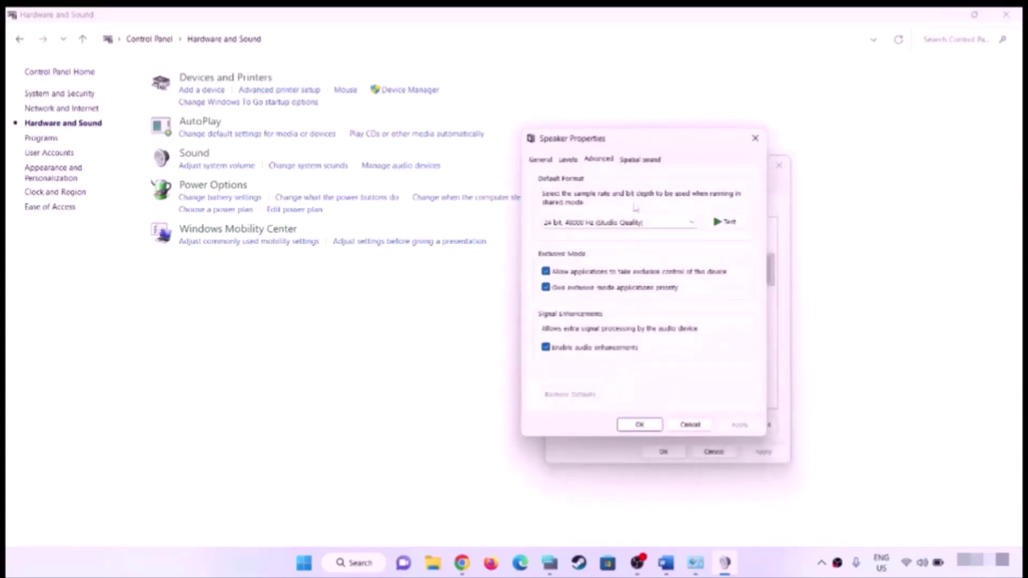
Choose 24 bit, 48000 Hz (Studio Quality) as the Speaker's default format and confirm the Speaker Properties and Sound dialogs
click(642, 223)
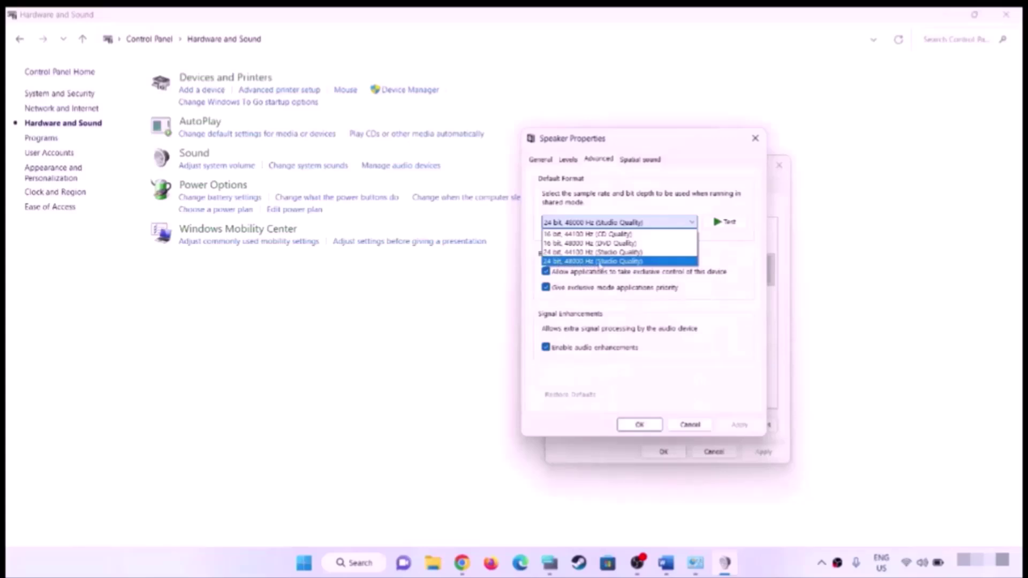
key(Up)
key(Up)
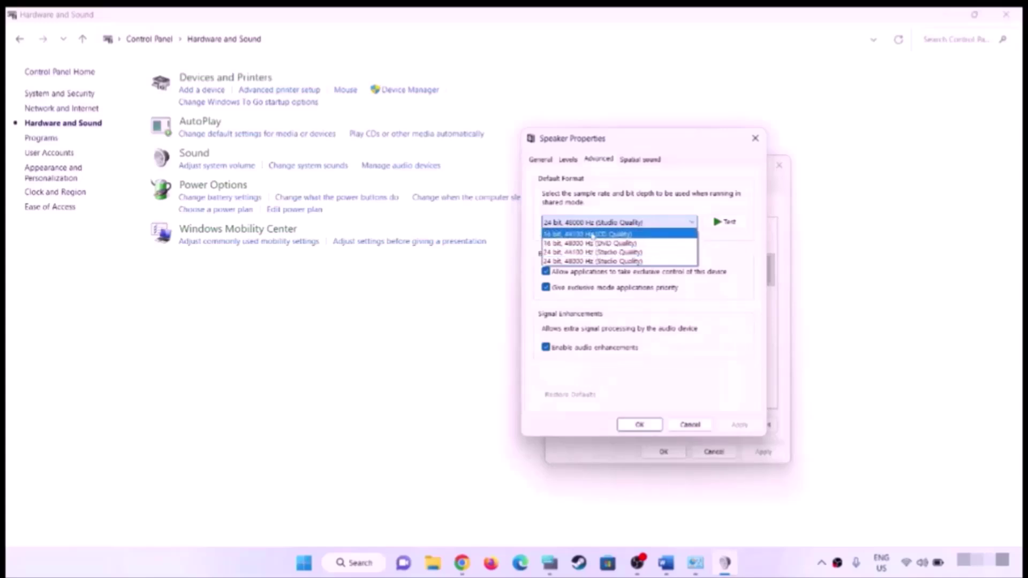
click(694, 260)
click(639, 425)
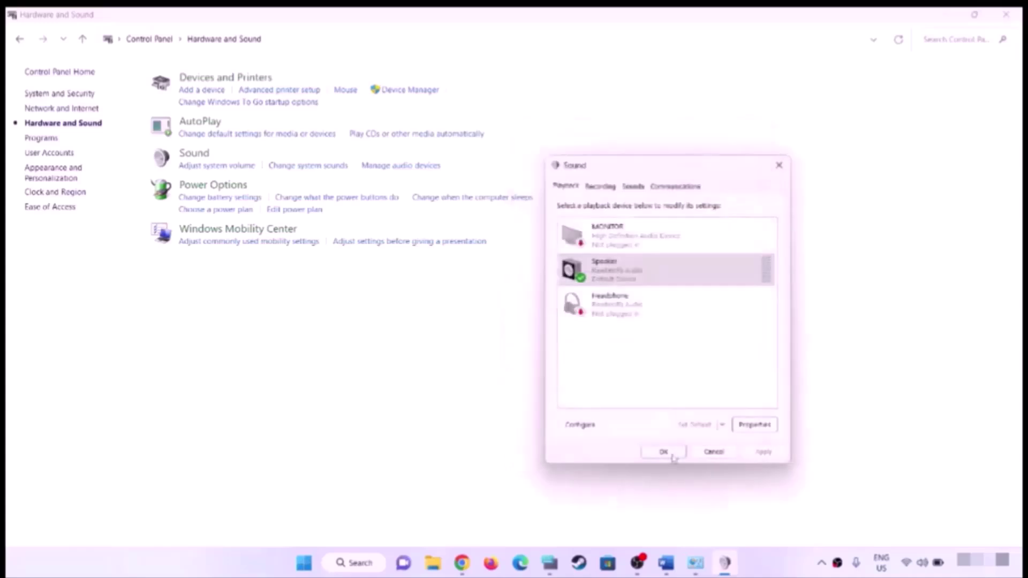
click(663, 451)
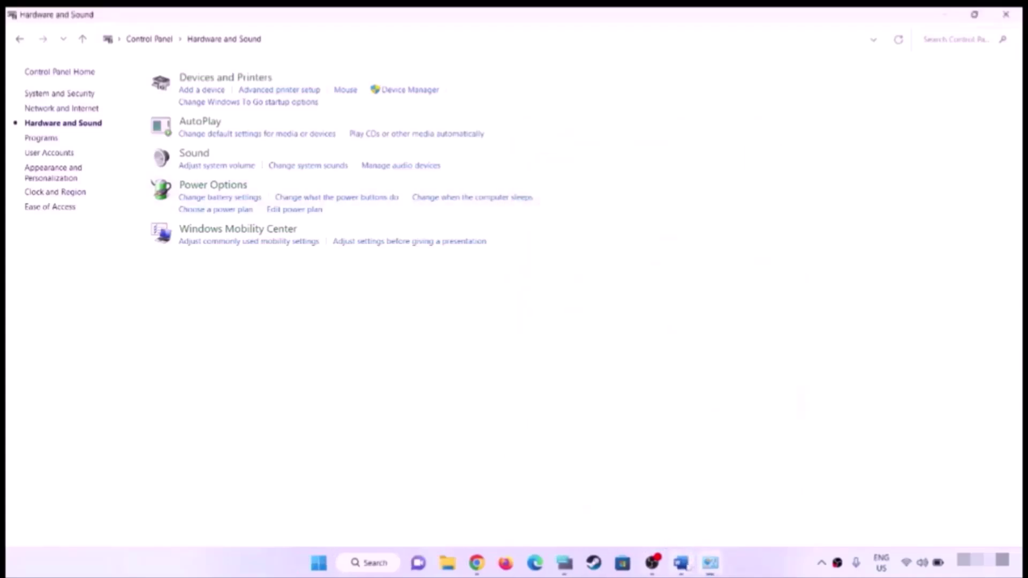
Return to the Word notes and highlight the Step 5 instruction on disconnecting the controller and USB dongles
click(680, 563)
scroll(483, 241, down, 3)
scroll(484, 242, down, 2)
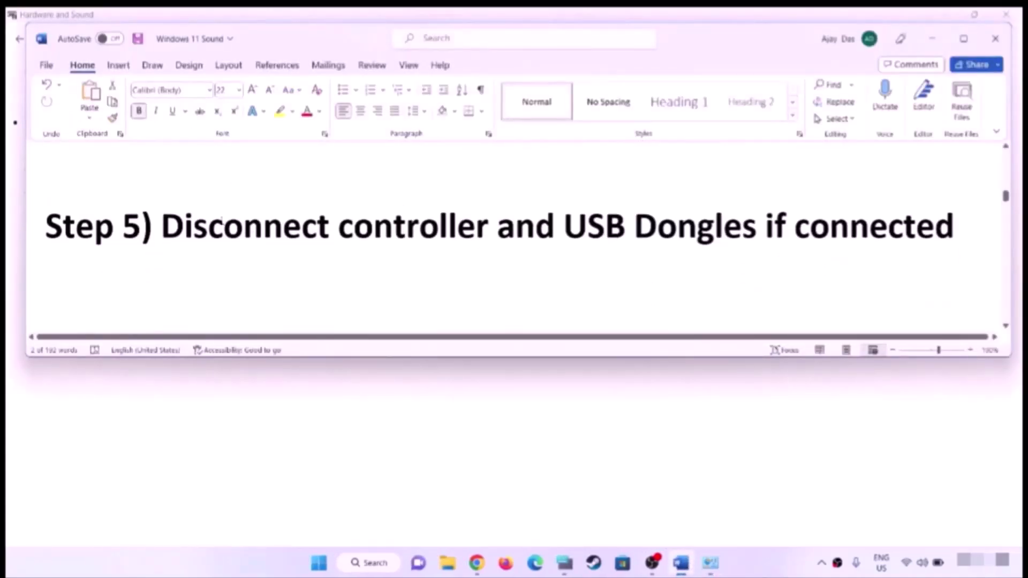
drag(182, 236, 423, 240)
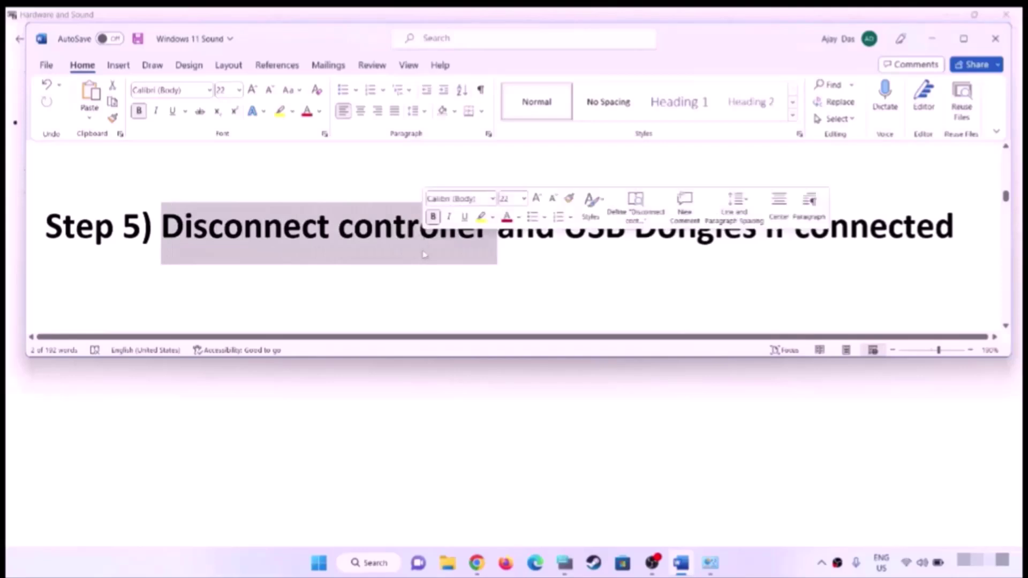
click(400, 269)
drag(163, 231, 495, 238)
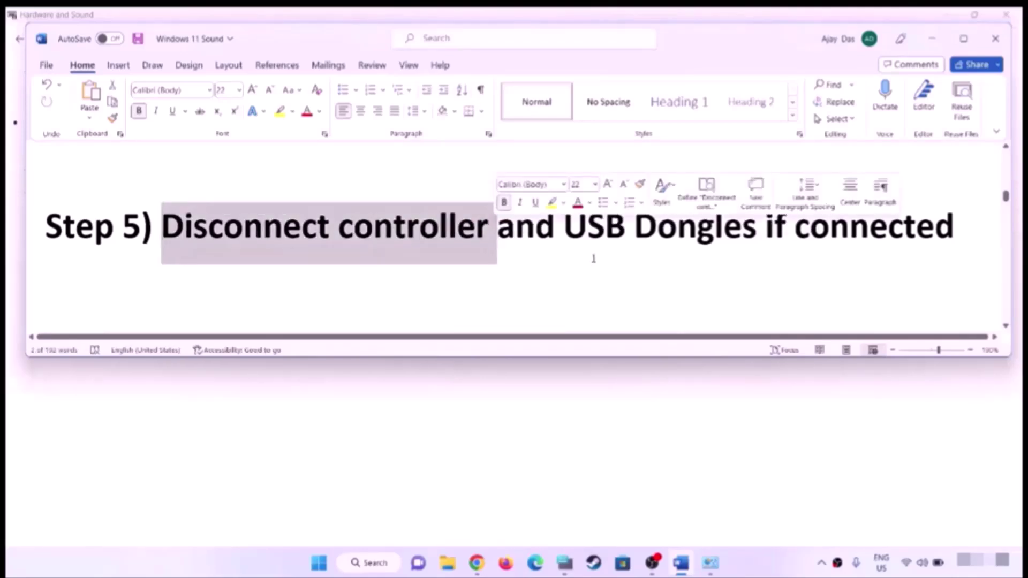
click(586, 235)
drag(565, 229, 764, 231)
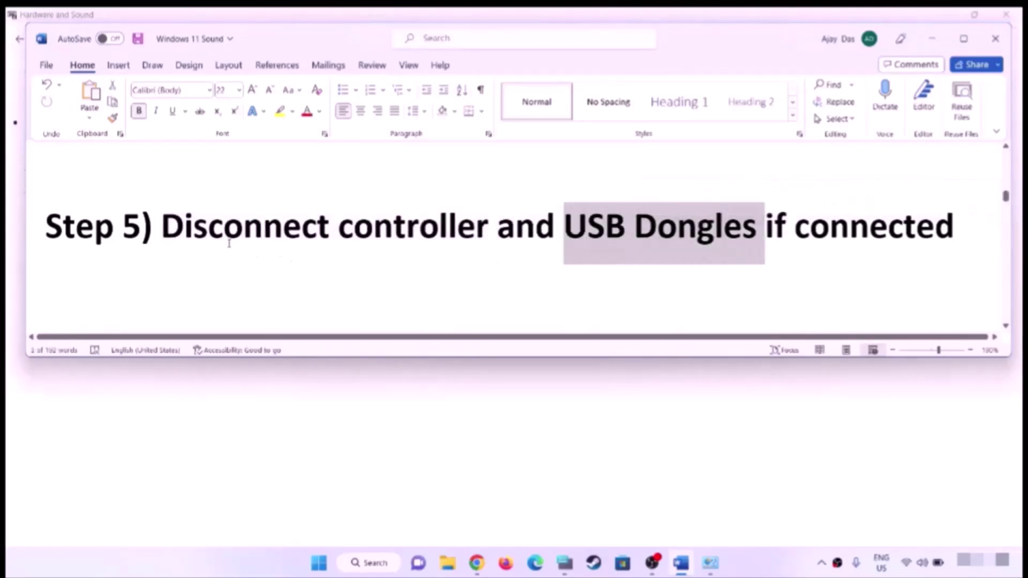
drag(184, 230, 954, 235)
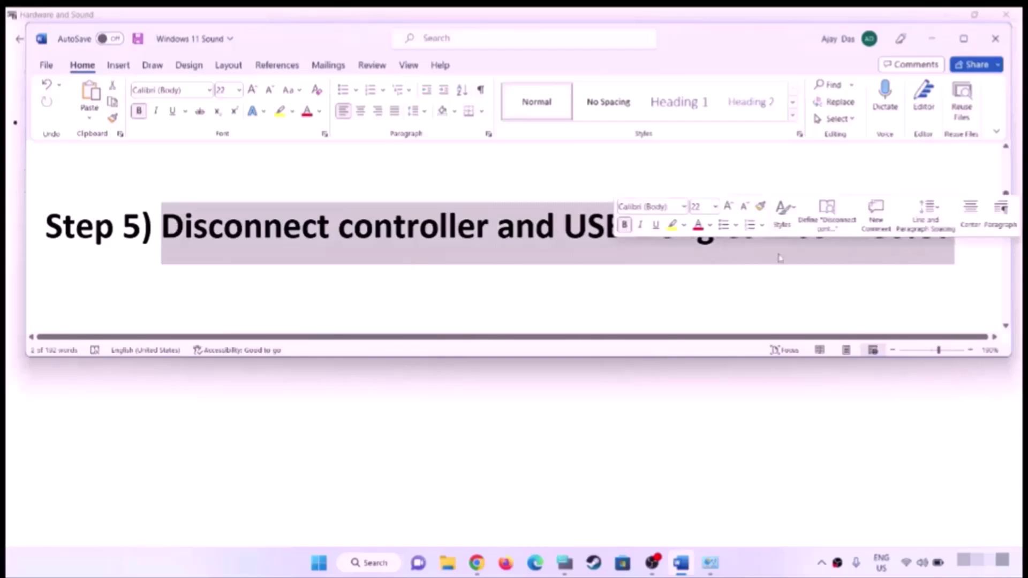
click(282, 241)
Highlight the Step 6 note on turning off Spatial Sound, then search Windows for "control panel" and open Sound under Hardware and Sound
scroll(370, 266, down, 2)
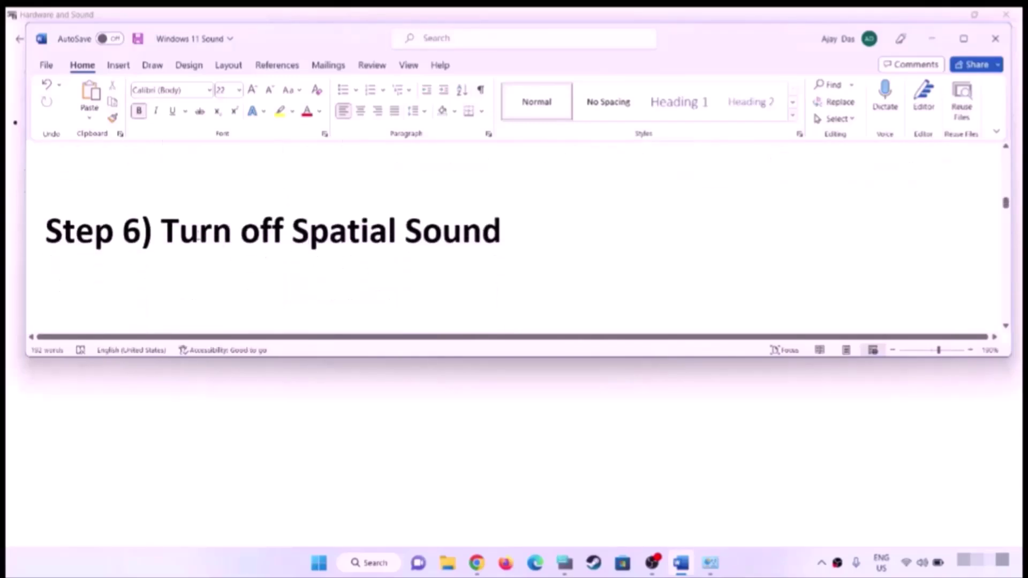
drag(369, 266, 491, 236)
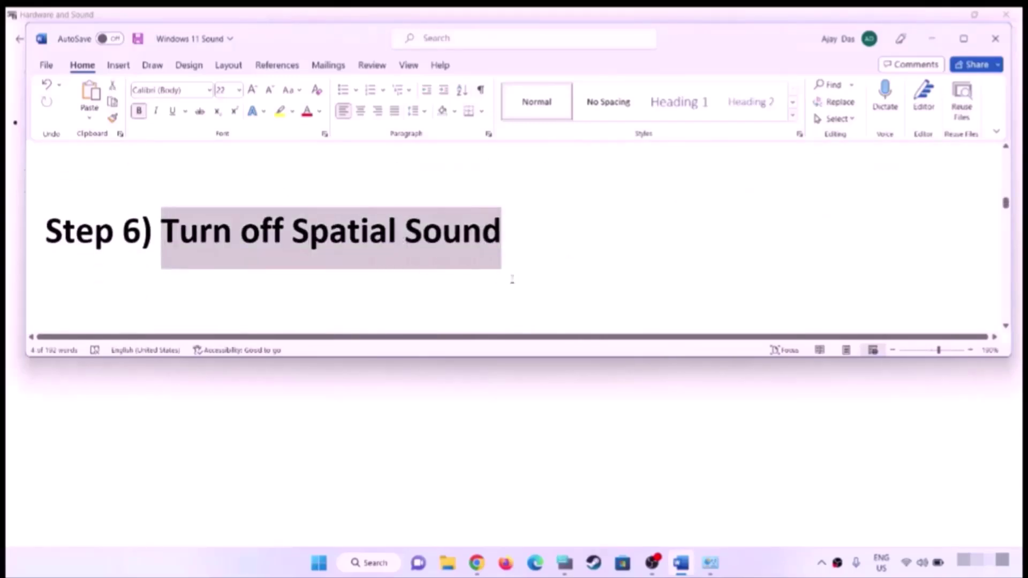
click(317, 563)
text(control panel)
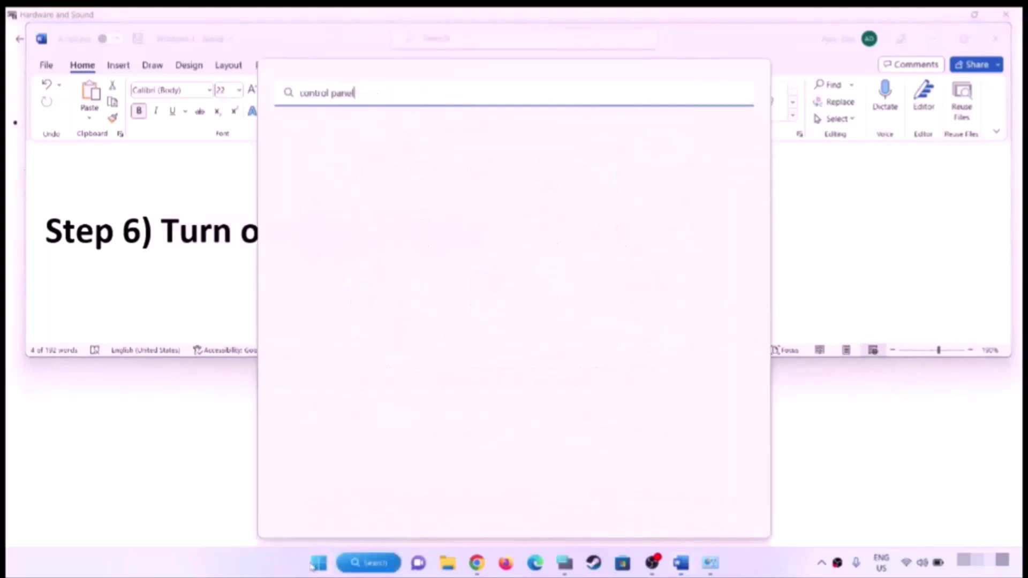
click(340, 199)
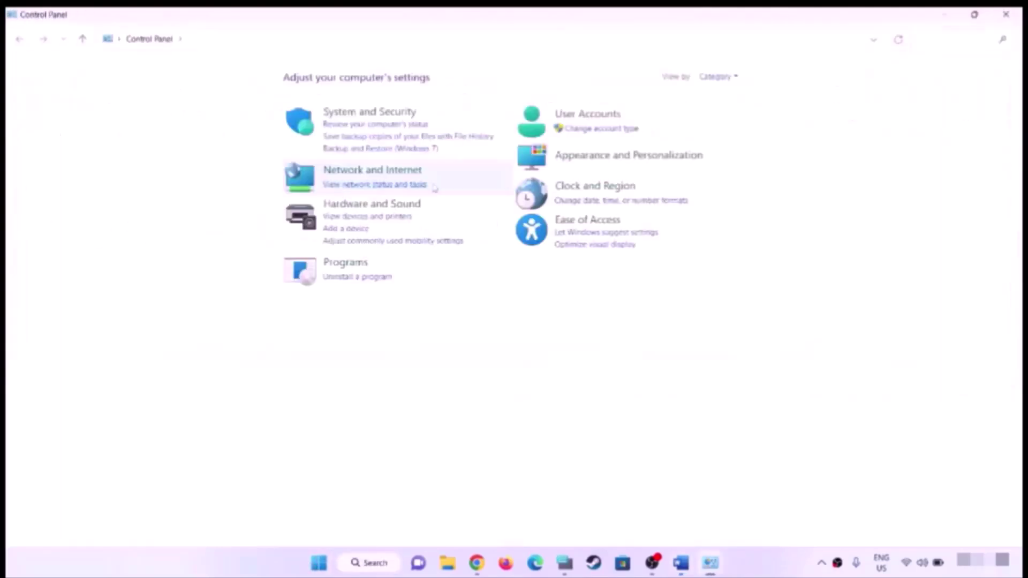
click(354, 204)
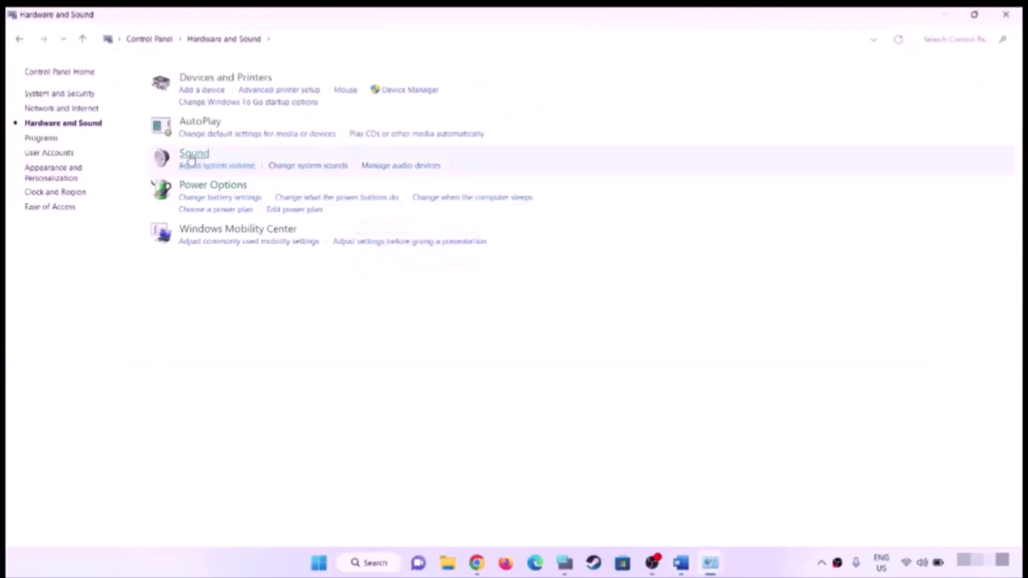
click(193, 155)
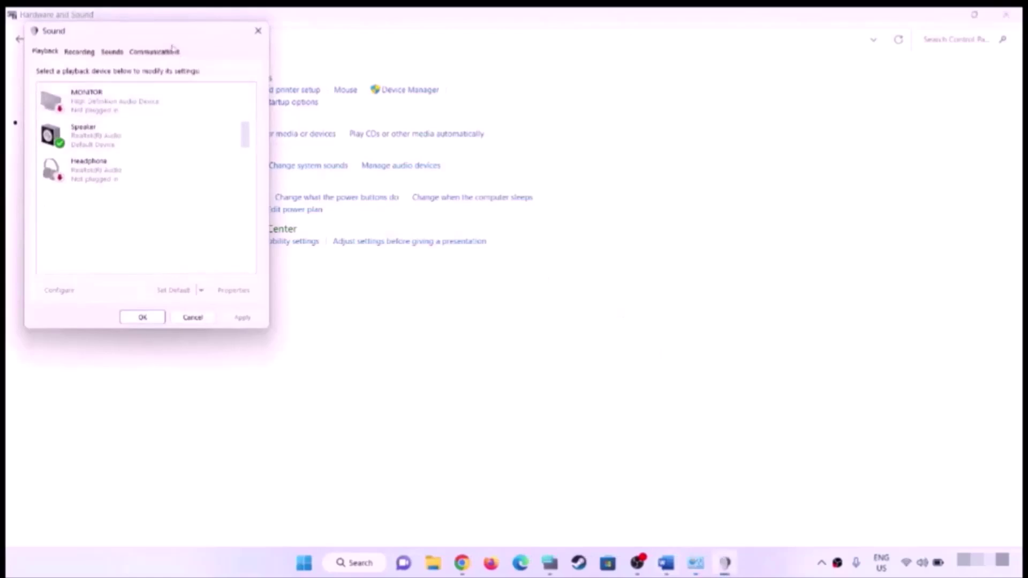
Set the spatial sound format of the default Realtek Speaker to Off and confirm both the properties and Sound dialogs
drag(171, 38, 535, 116)
click(476, 214)
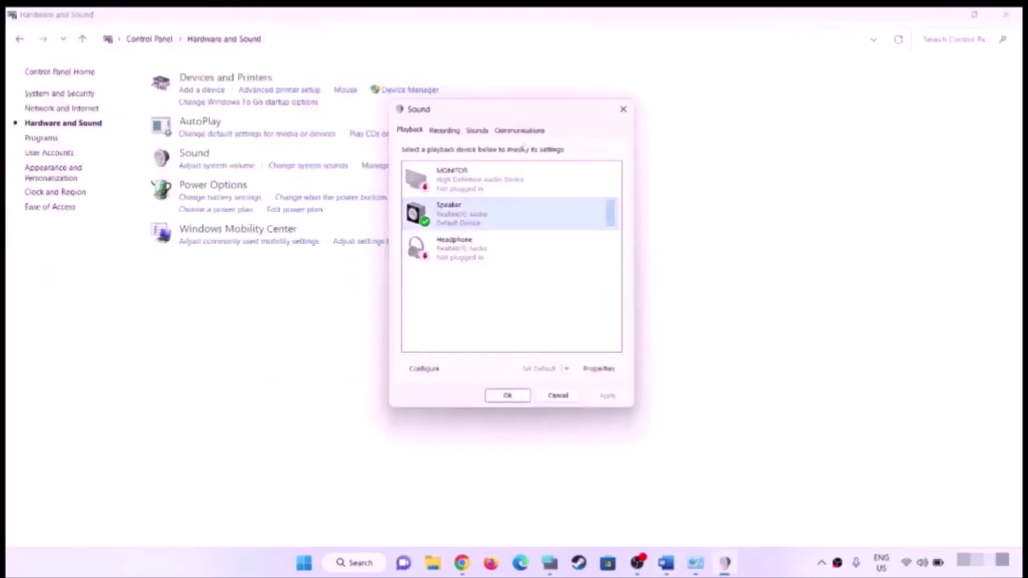
click(599, 368)
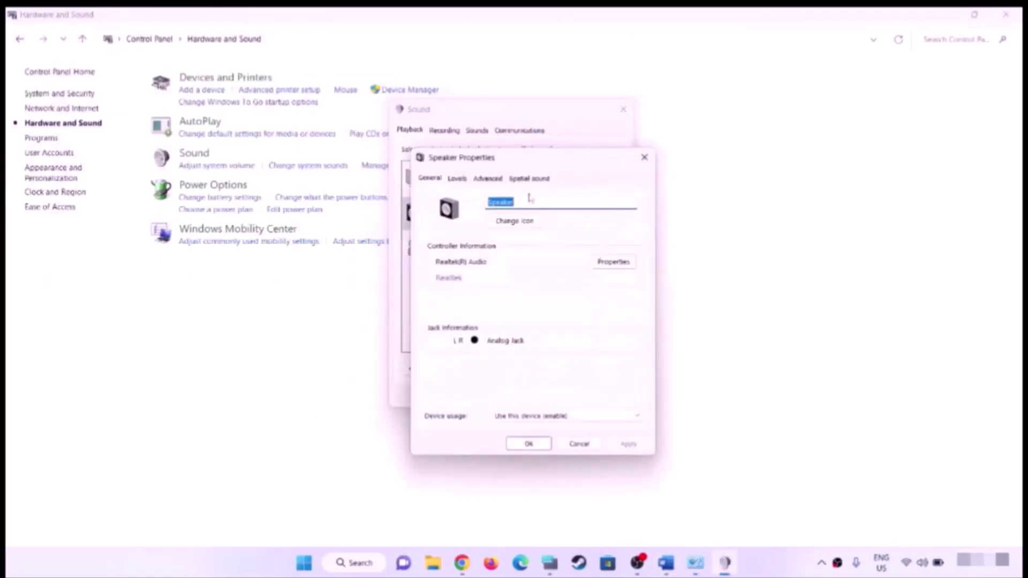
click(528, 179)
click(513, 240)
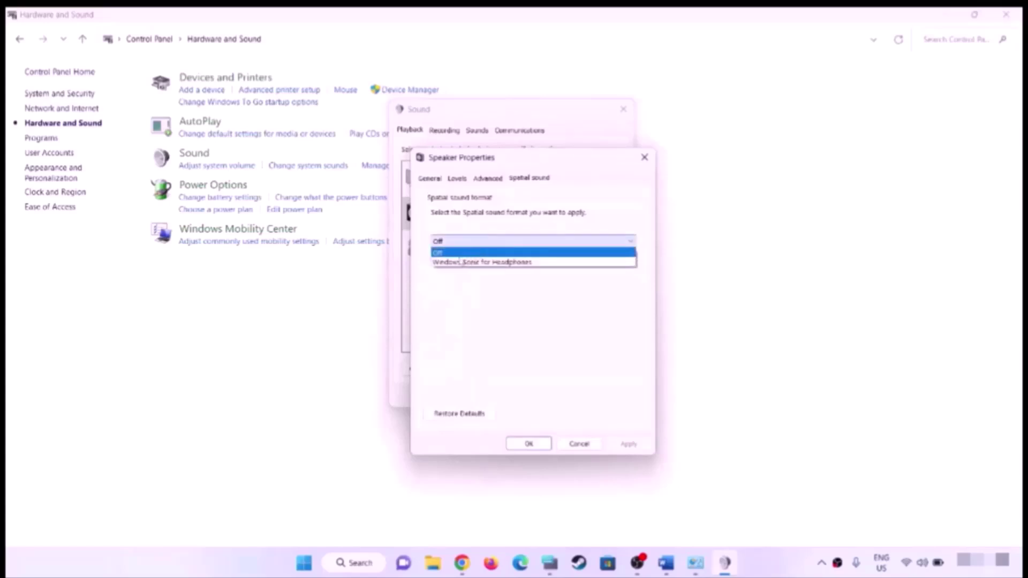
click(460, 252)
click(629, 445)
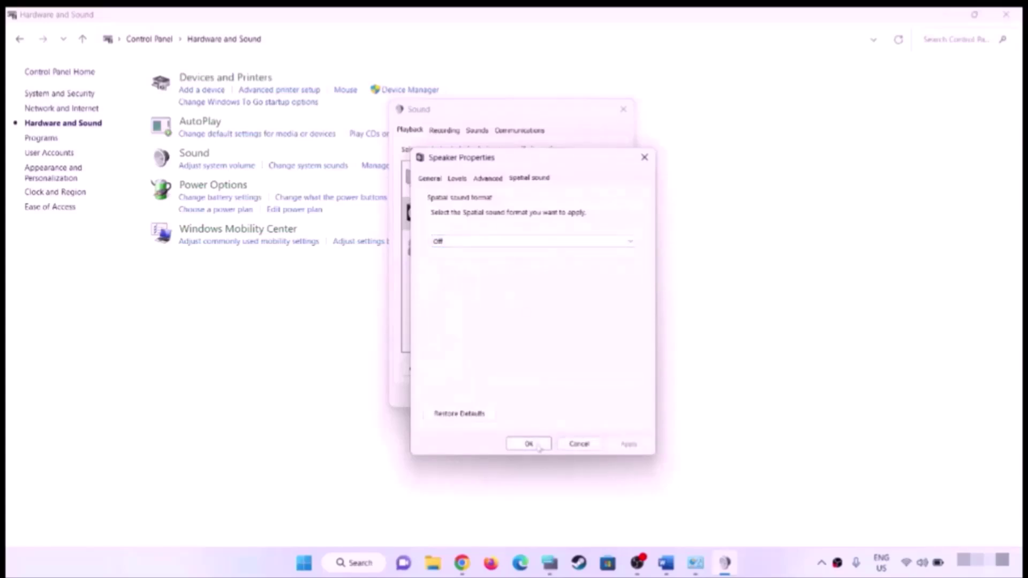
click(529, 444)
click(508, 396)
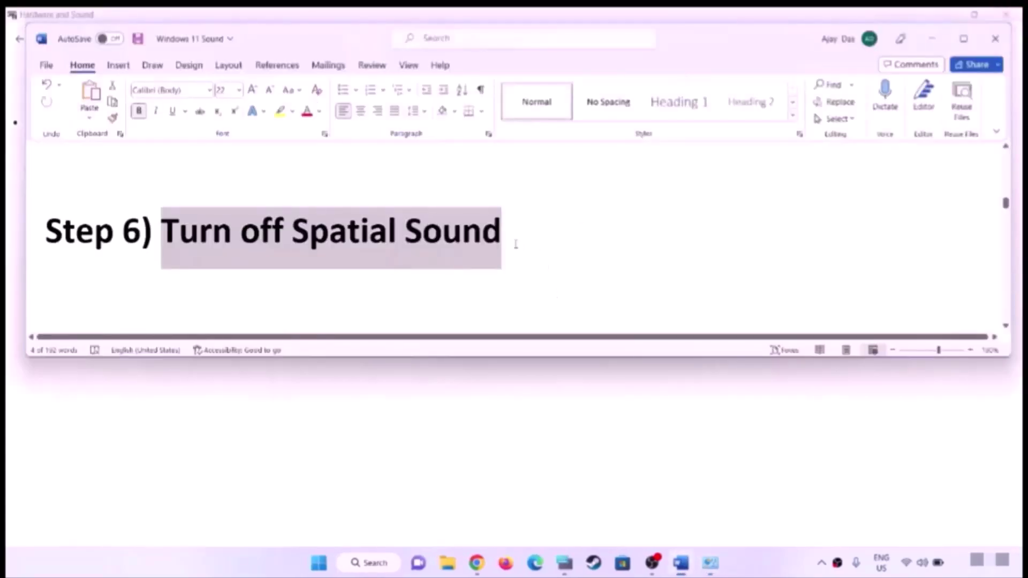
Highlight the Step 7 note on disabling the Oculus/voicemeeter audio device under recording and playback in the sound control panel
scroll(515, 244, down, 5)
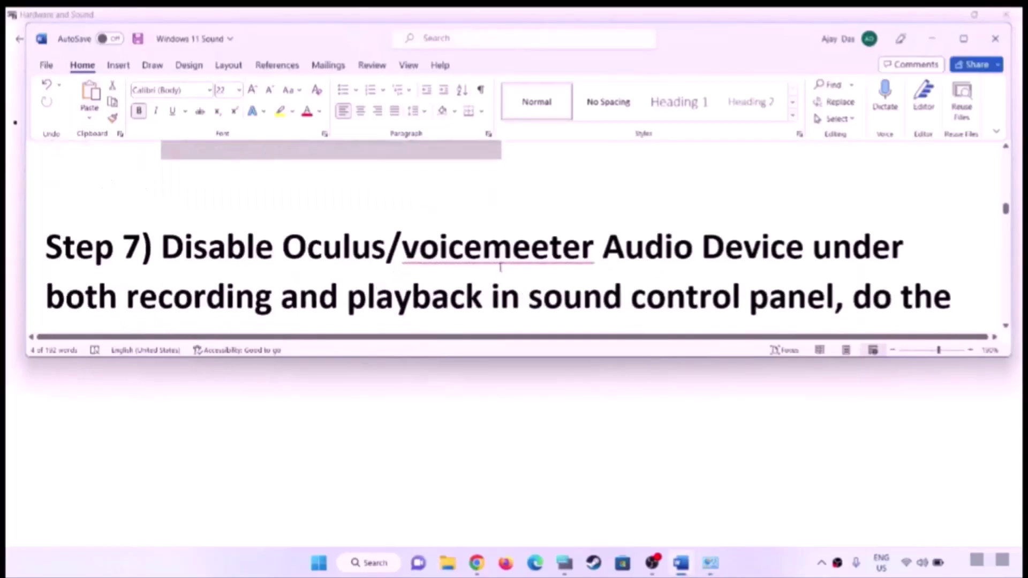
drag(285, 176, 480, 182)
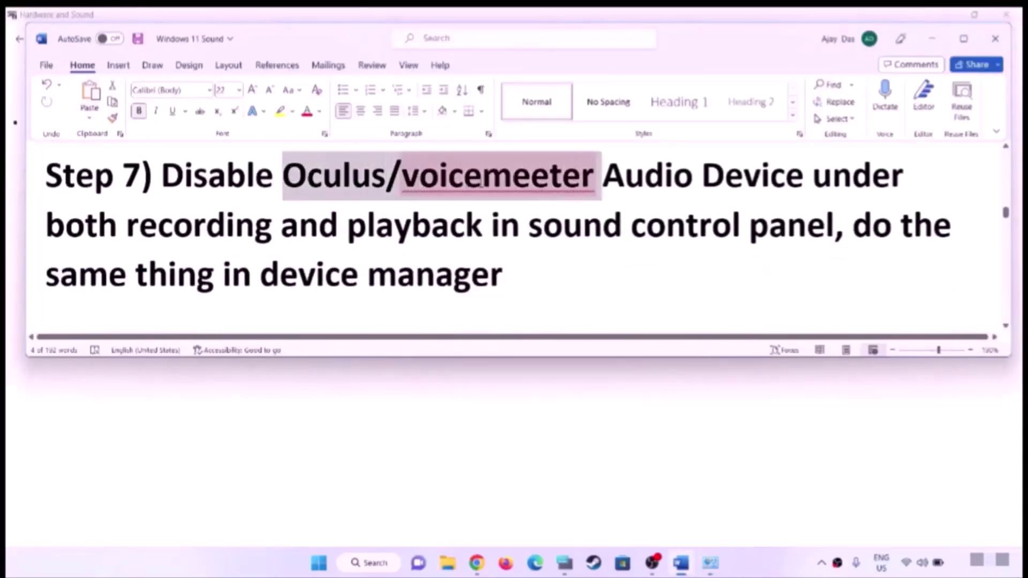
click(642, 211)
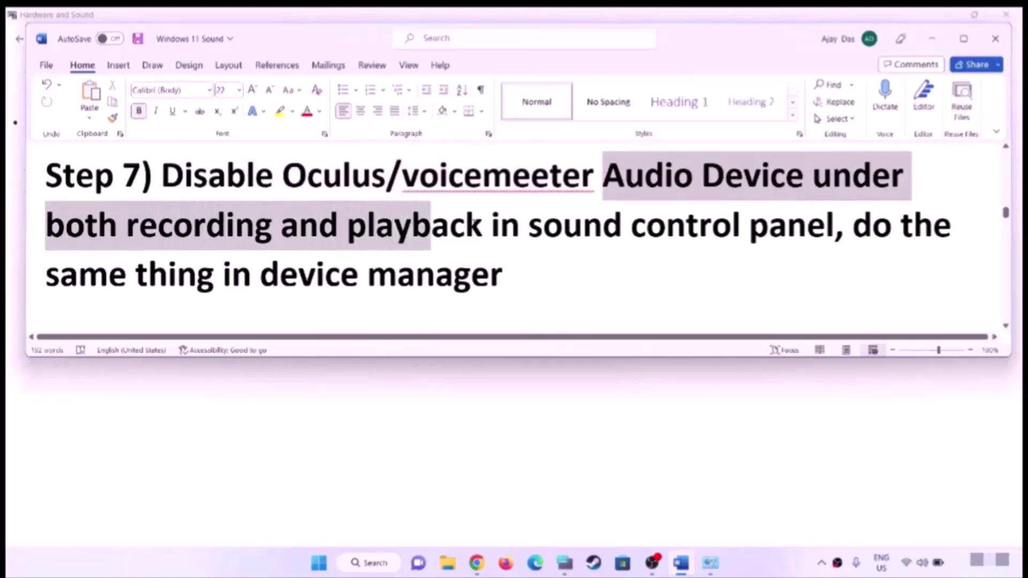
key(shift+Right)
key(shift+Right)
key(shift+Right)
key(shift+Right)
key(shift+Right)
key(shift+Right)
key(shift+Right)
key(shift+Right)
key(shift+Right)
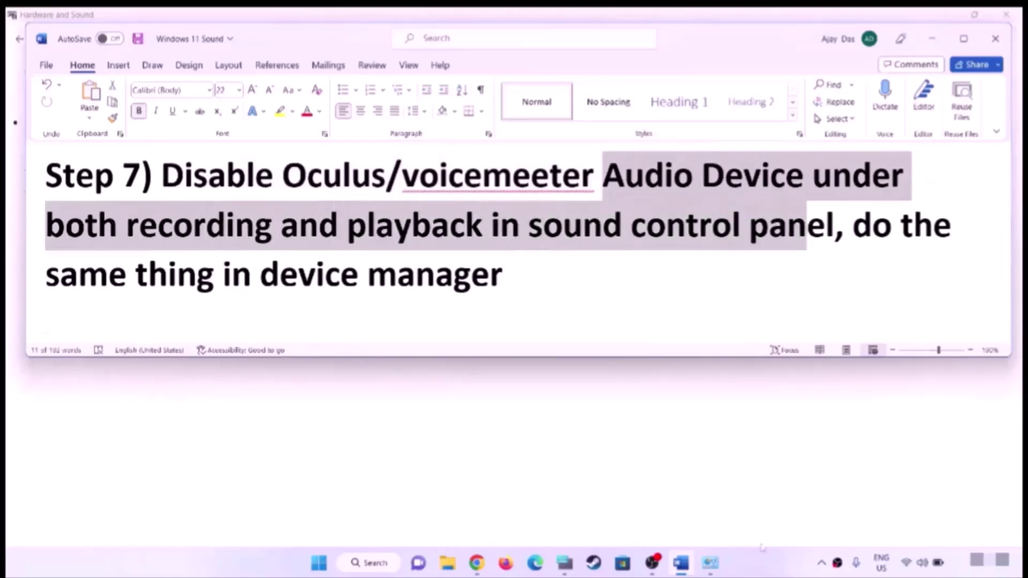
Reopen the Sound dialog from Control Panel and check the Monitor and Headphone playback devices for an Oculus or Voicemeeter device
click(709, 562)
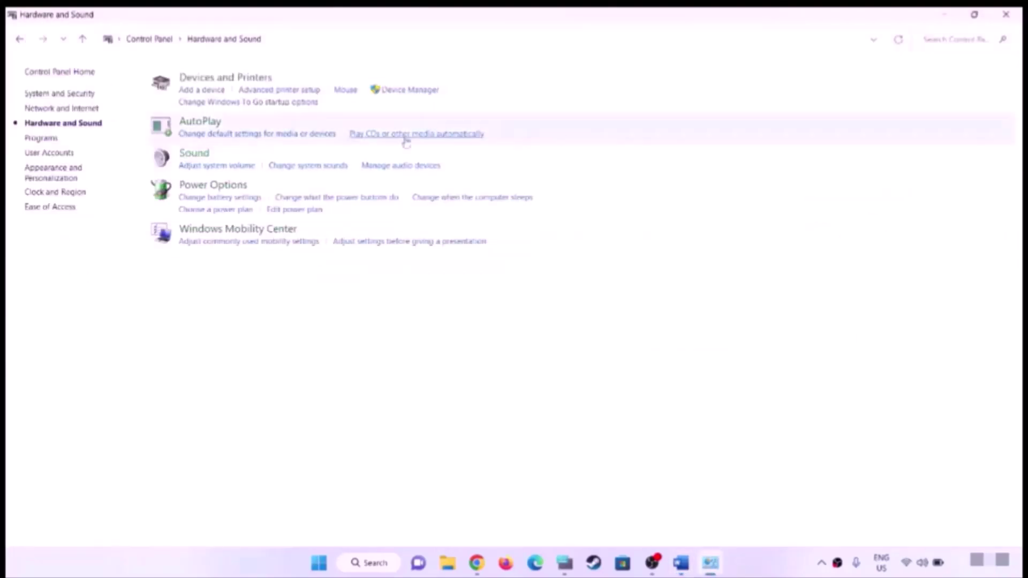
click(400, 165)
drag(188, 51, 665, 102)
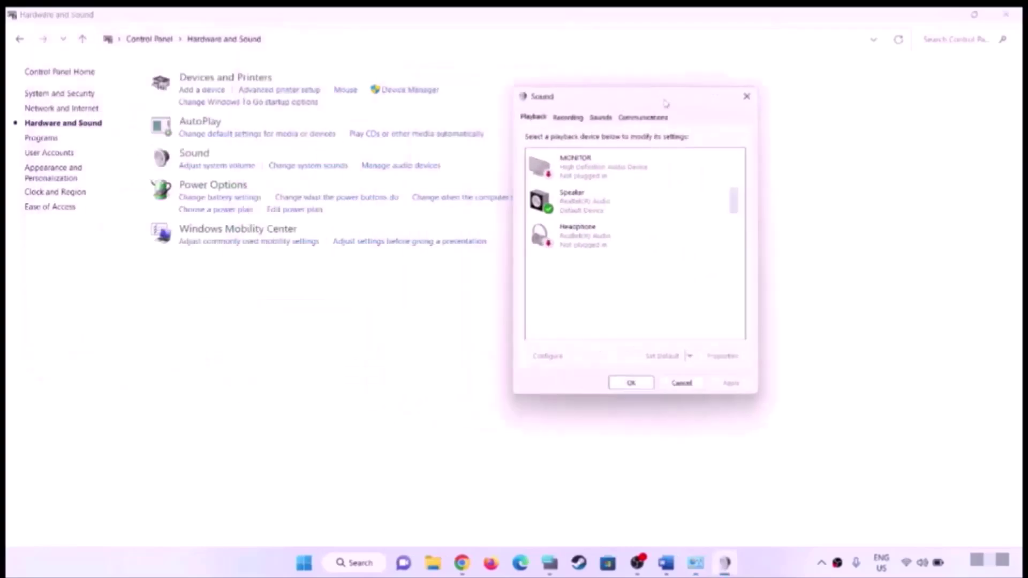
click(589, 170)
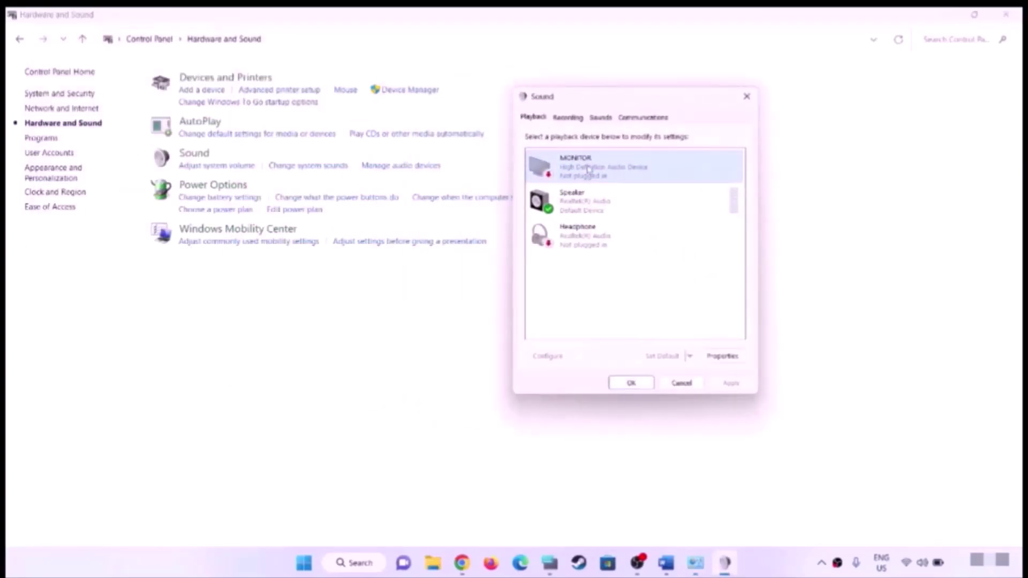
click(605, 245)
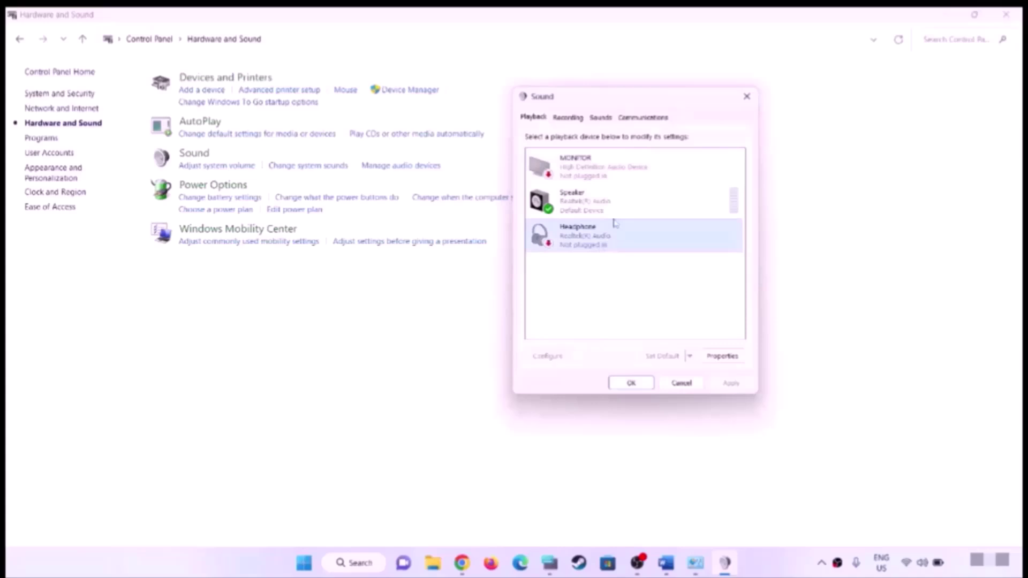
click(584, 166)
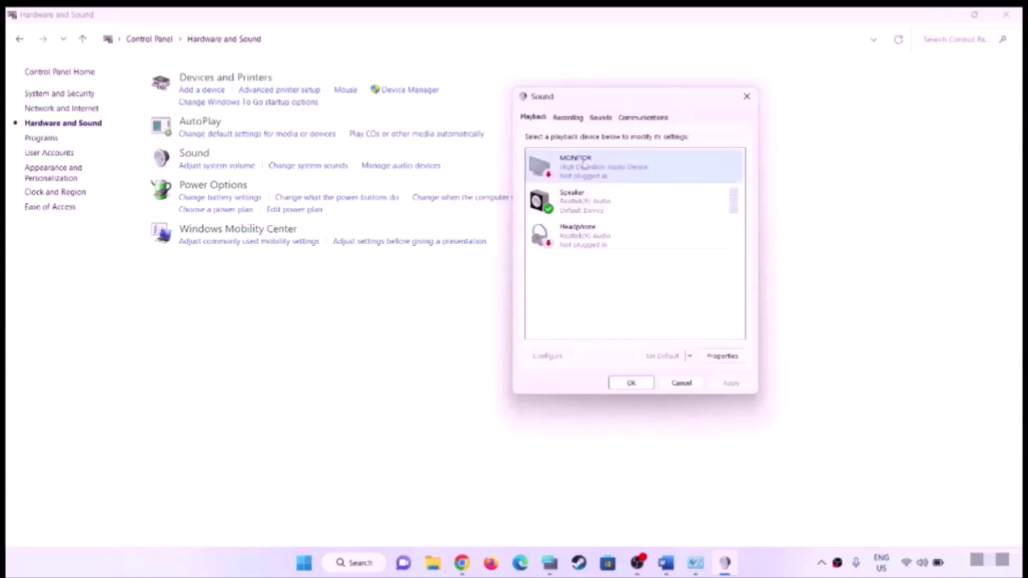
right_click(610, 172)
click(578, 248)
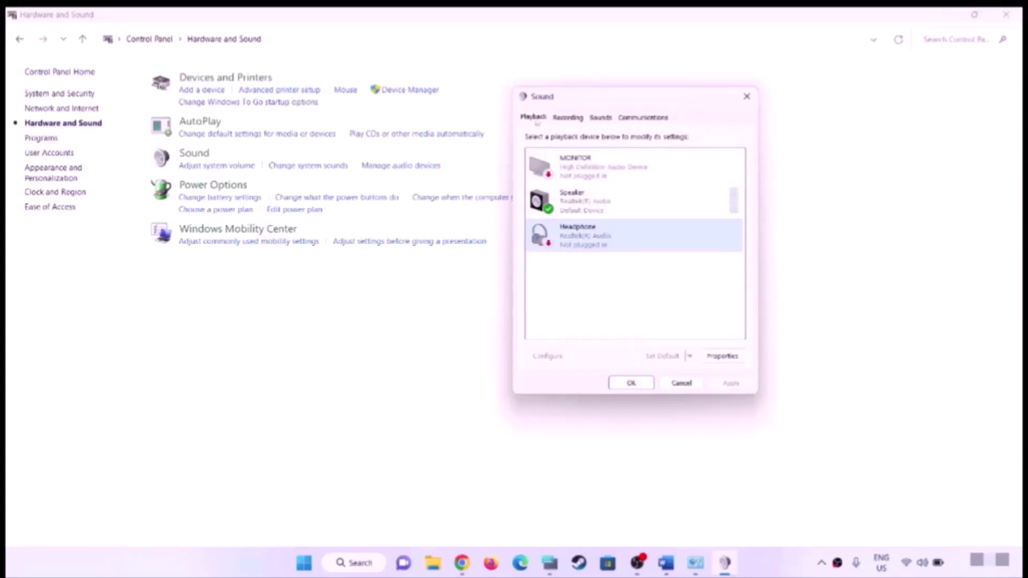
Check the recording devices and the Headset Microphone's enable/disable options, then confirm the Sound dialog and close Control Panel
click(564, 121)
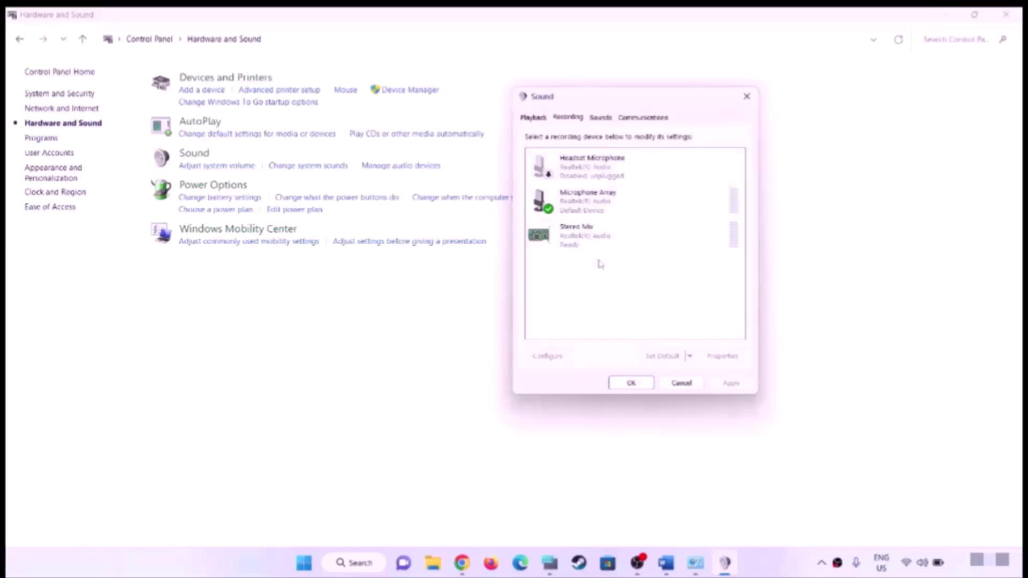
right_click(594, 175)
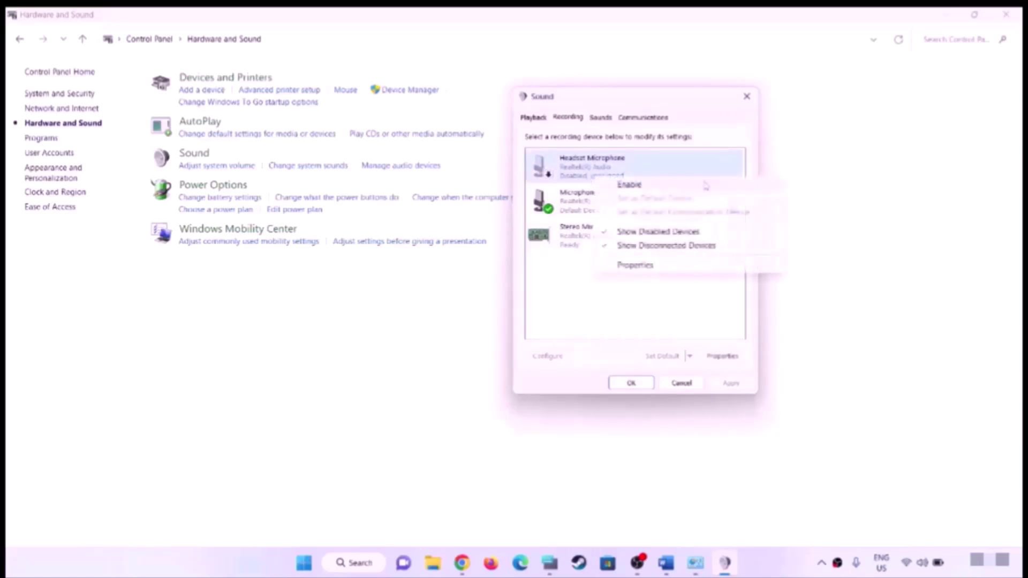
click(584, 168)
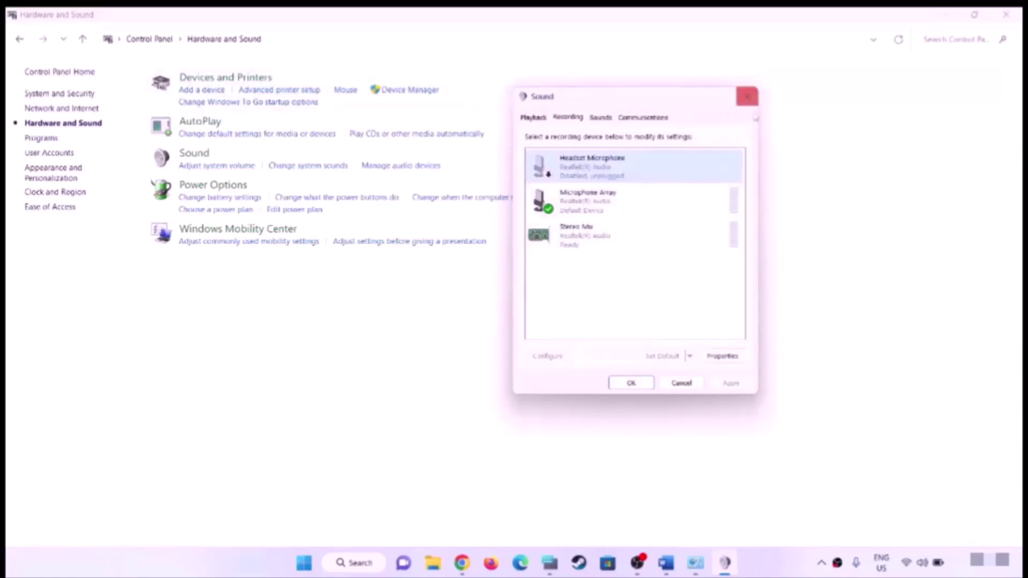
click(631, 383)
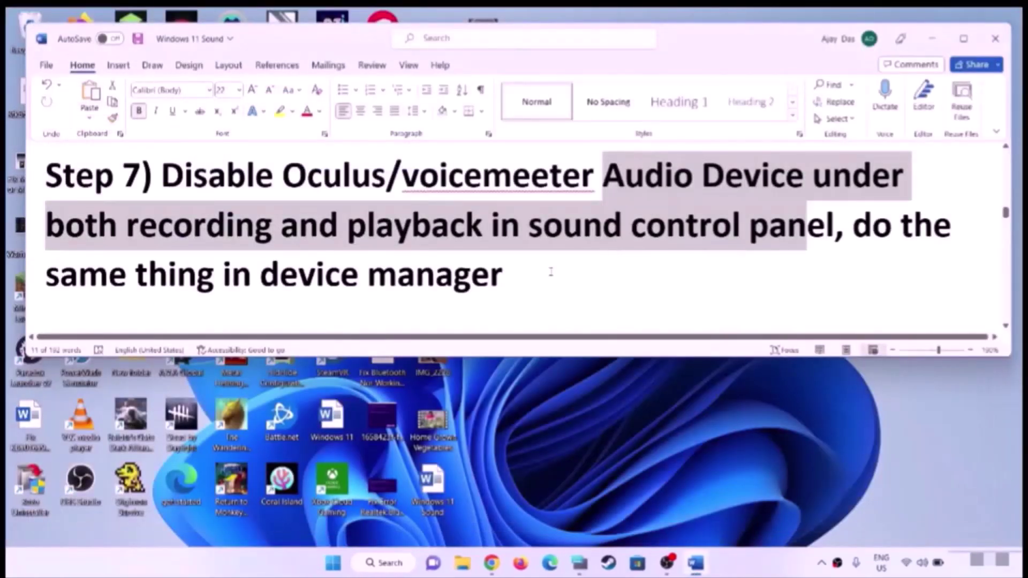
Highlight the rest of the Step 7 note, "do the same thing in device manager"
click(764, 263)
drag(764, 263, 857, 224)
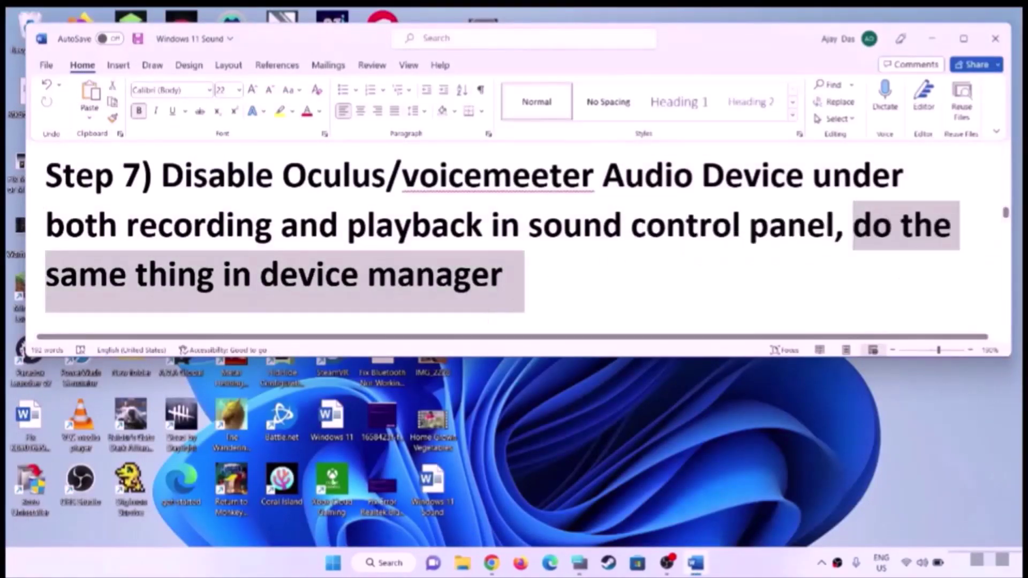
Open Device Manager and expand Sound, video and game controllers to look for an Oculus or Voicemeeter device
right_click(334, 563)
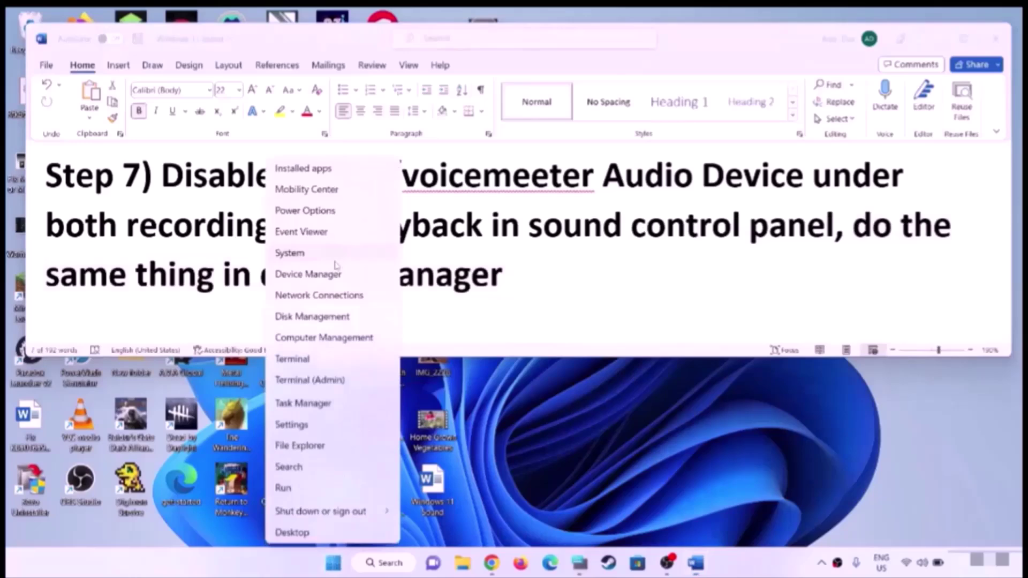
click(305, 274)
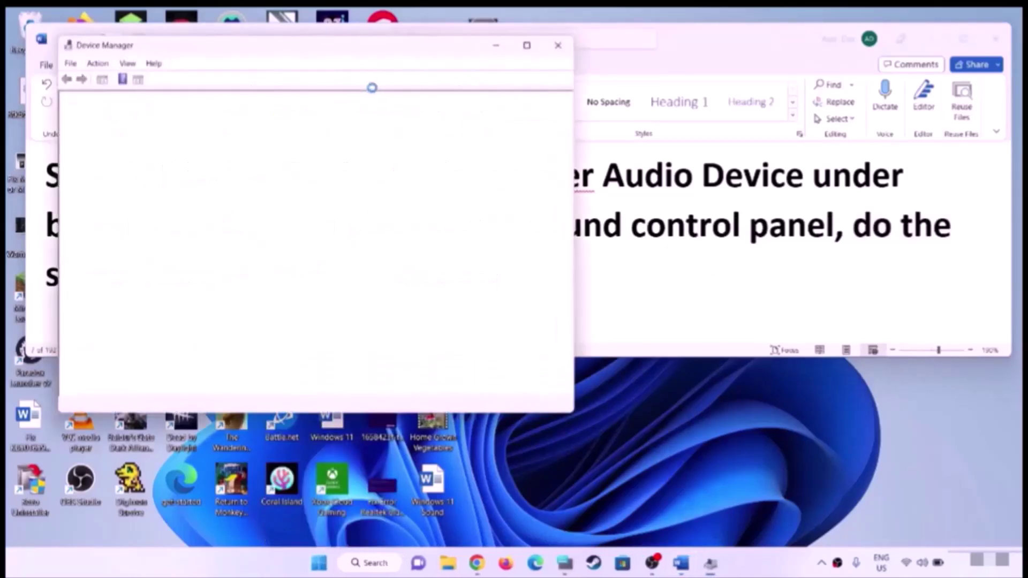
drag(337, 37, 556, 96)
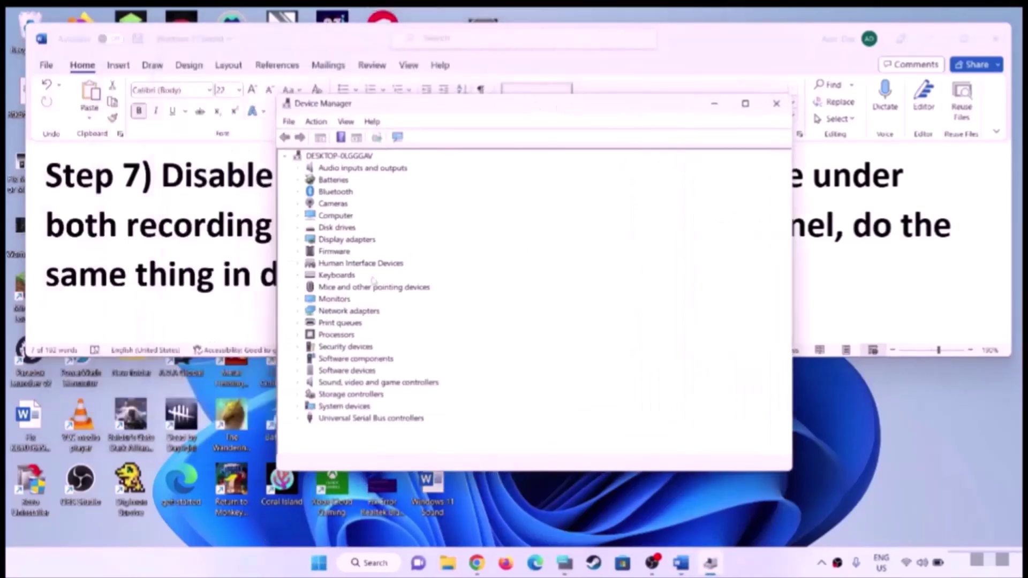
click(345, 384)
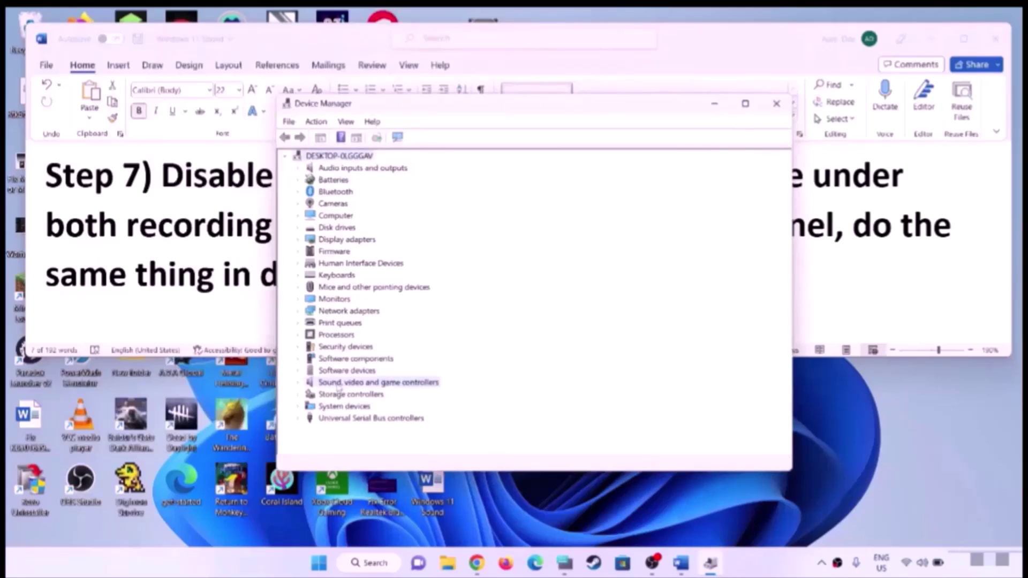
click(299, 382)
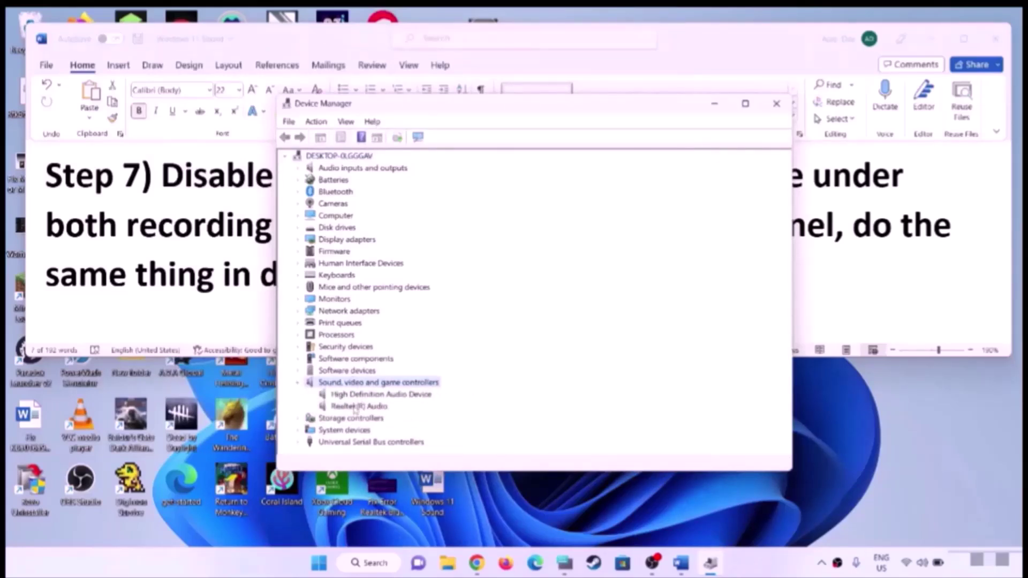
drag(464, 99, 556, 59)
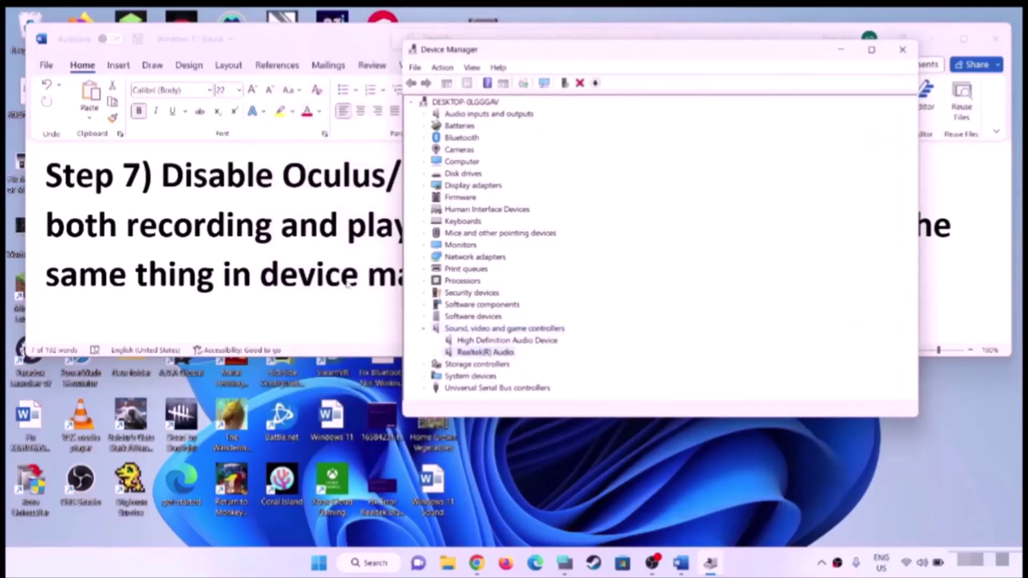
Highlight "Oculus/voicemeeter" in the Step 7 note and return to Device Manager
key(alt+Tab)
click(712, 240)
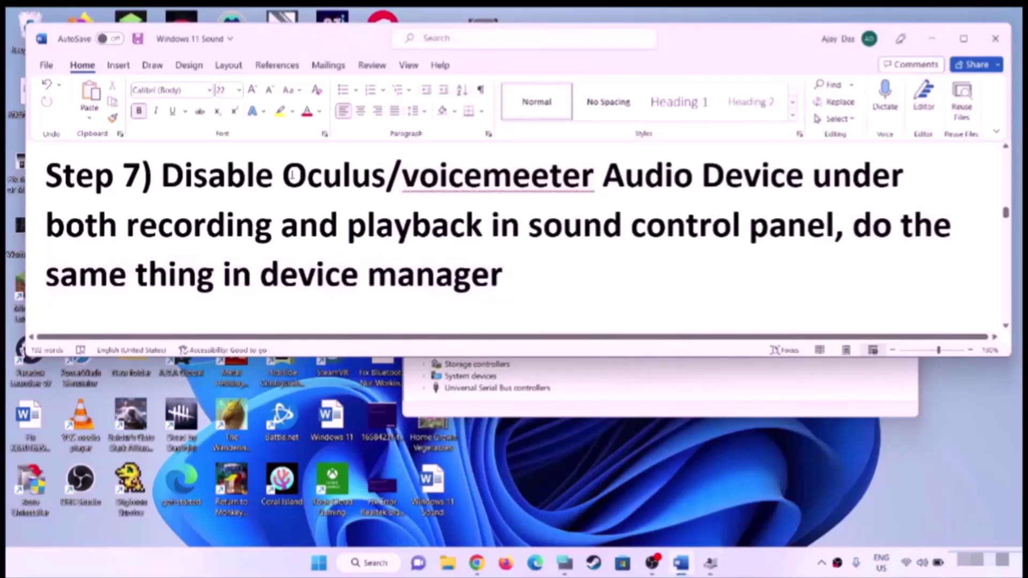
drag(284, 176, 598, 178)
click(635, 381)
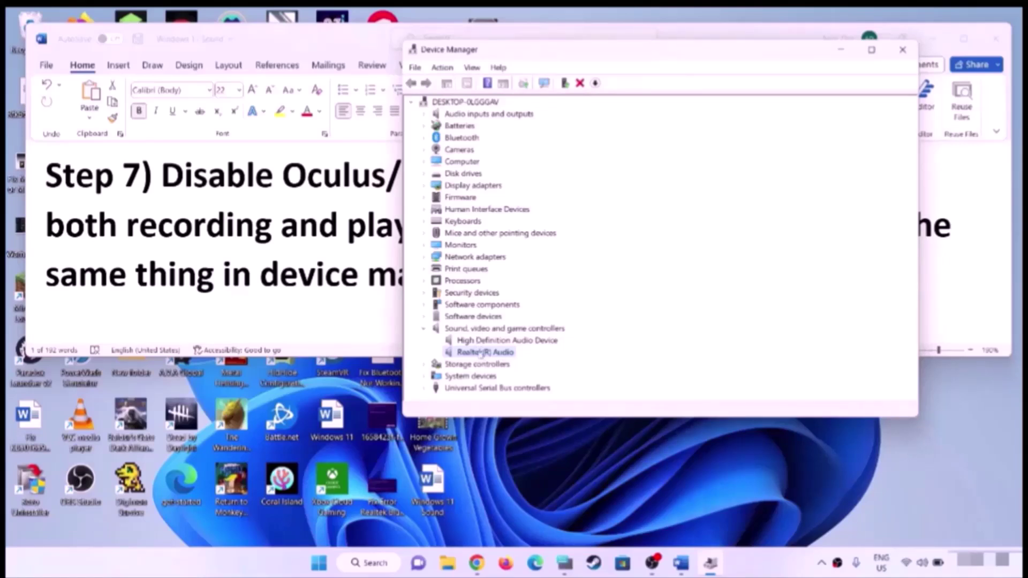
Check the disable option of High Definition Audio Device against the "Oculus/voicemeeter" wording in the Step 7 note
right_click(479, 343)
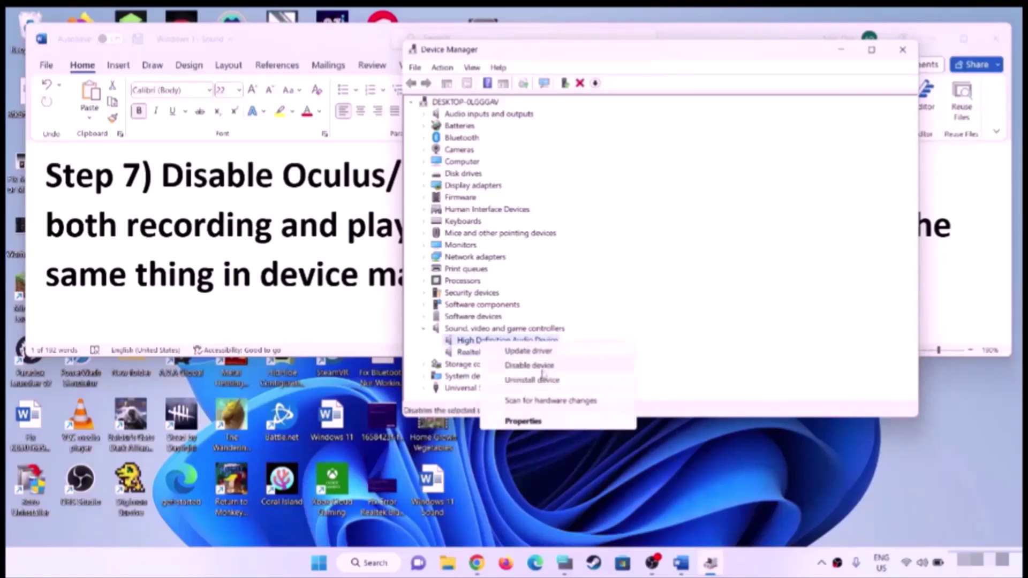
click(316, 239)
click(281, 159)
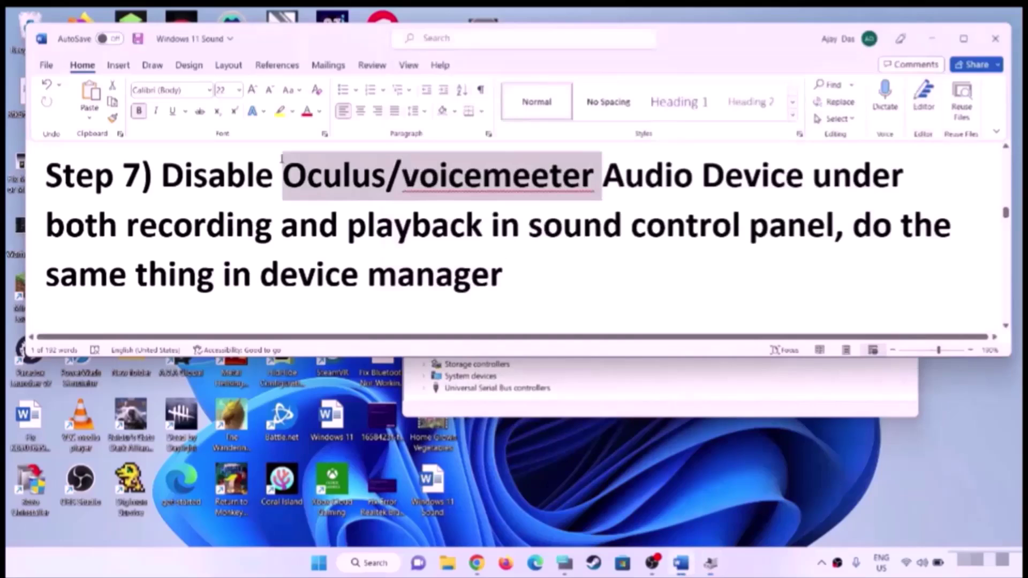
click(301, 193)
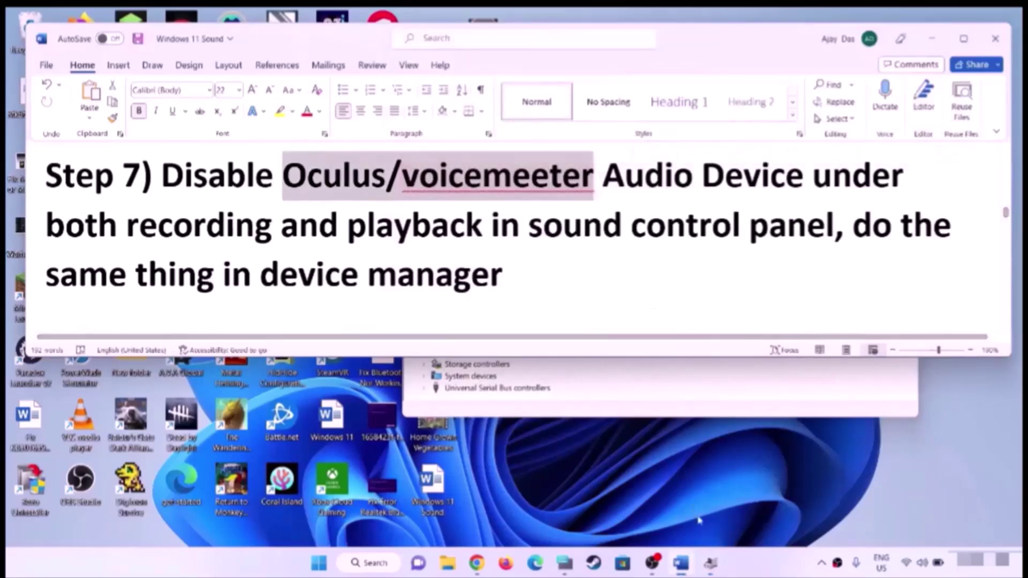
click(711, 563)
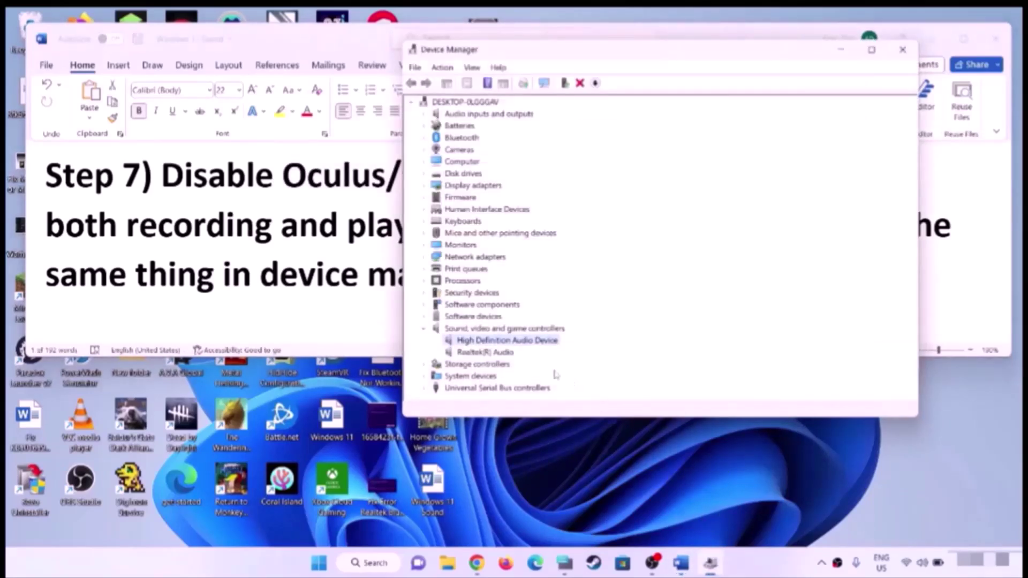
right_click(527, 344)
click(270, 262)
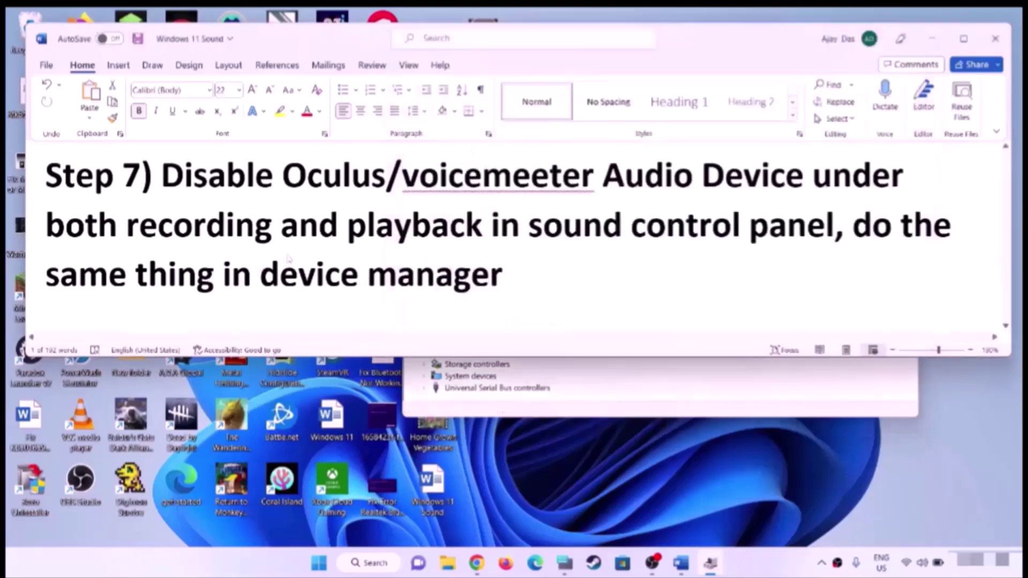
Check the device options of Realtek(R) Audio against the Step 7 note, then close Device Manager
click(602, 371)
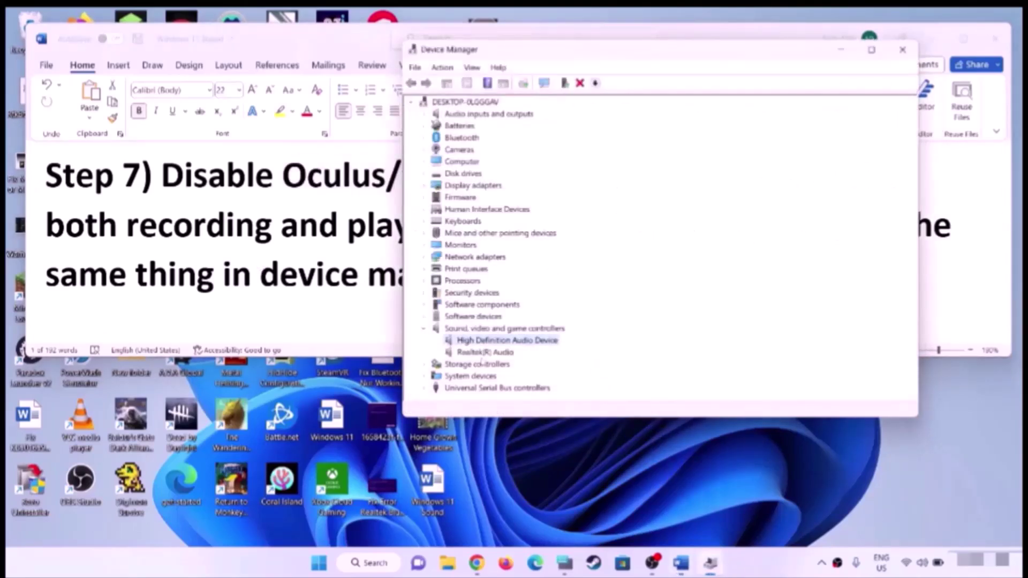
click(479, 354)
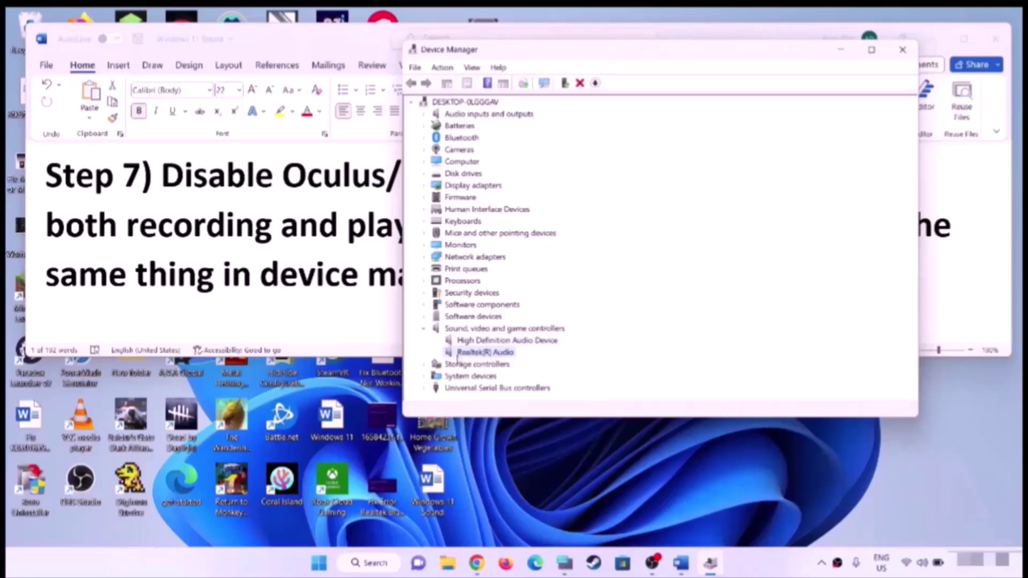
right_click(485, 355)
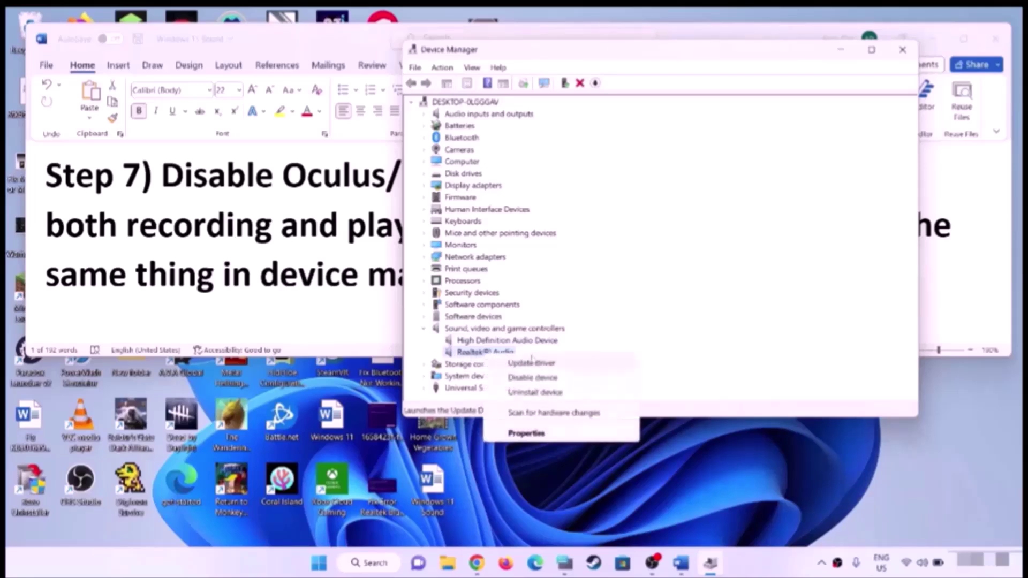
click(476, 356)
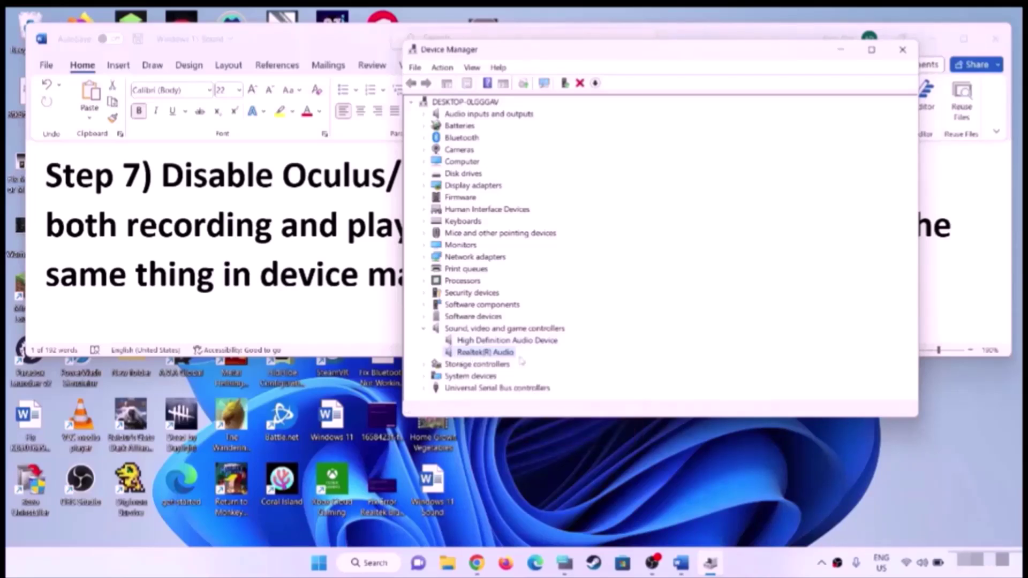
click(478, 341)
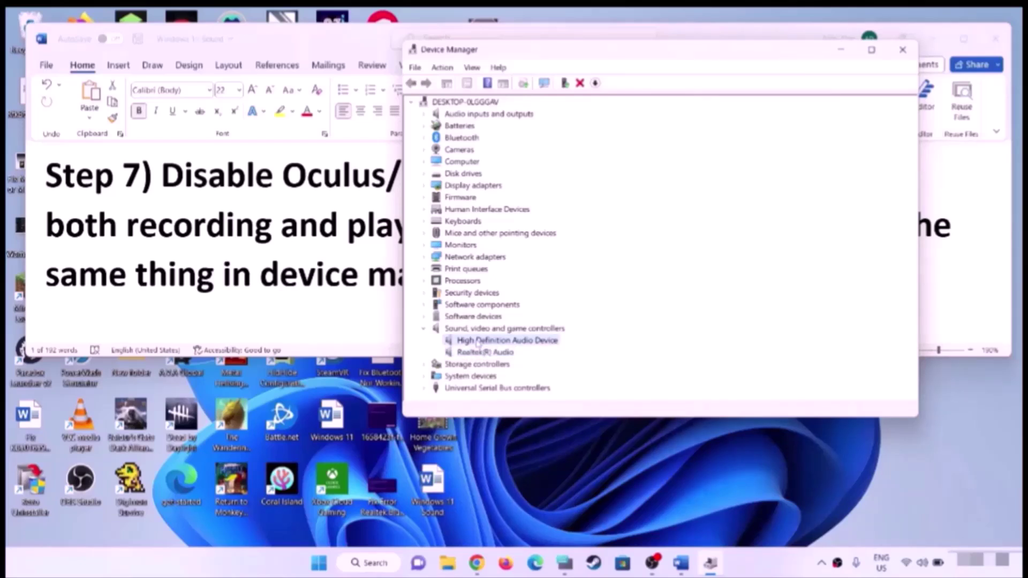
click(304, 306)
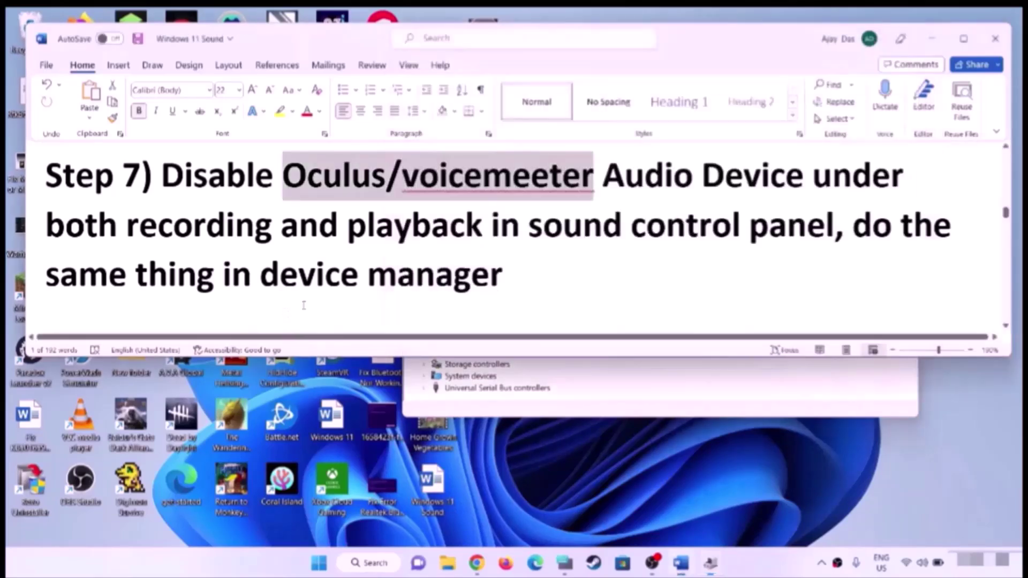
click(750, 402)
click(903, 49)
Highlight "Handsfree Telephony" in the Step 8 note and select the shell:::{A8A91A66-3A7D-4424-8D24-04E180695C7A} command below it
scroll(421, 174, down, 3)
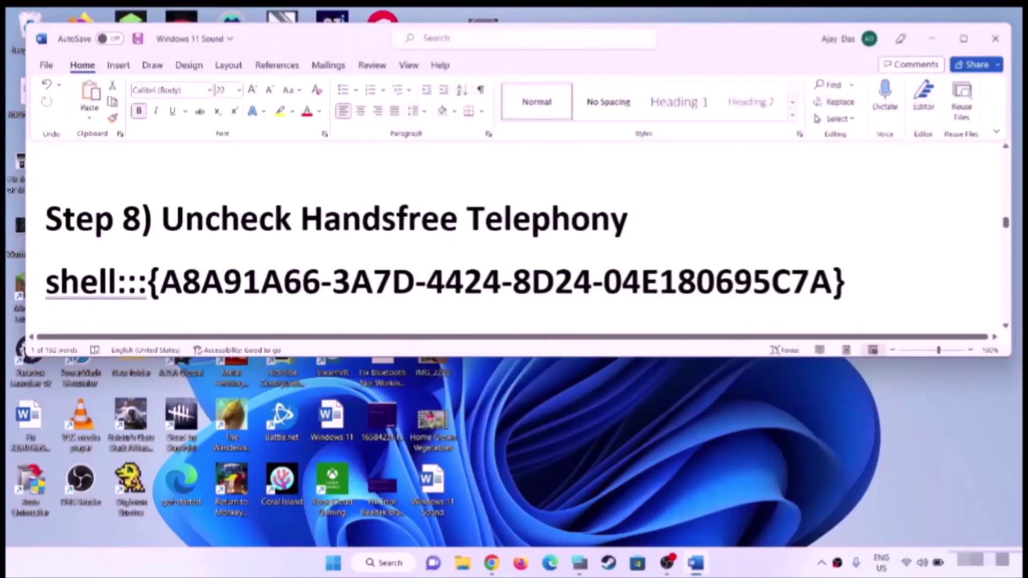
drag(301, 220, 590, 217)
drag(851, 288, 45, 283)
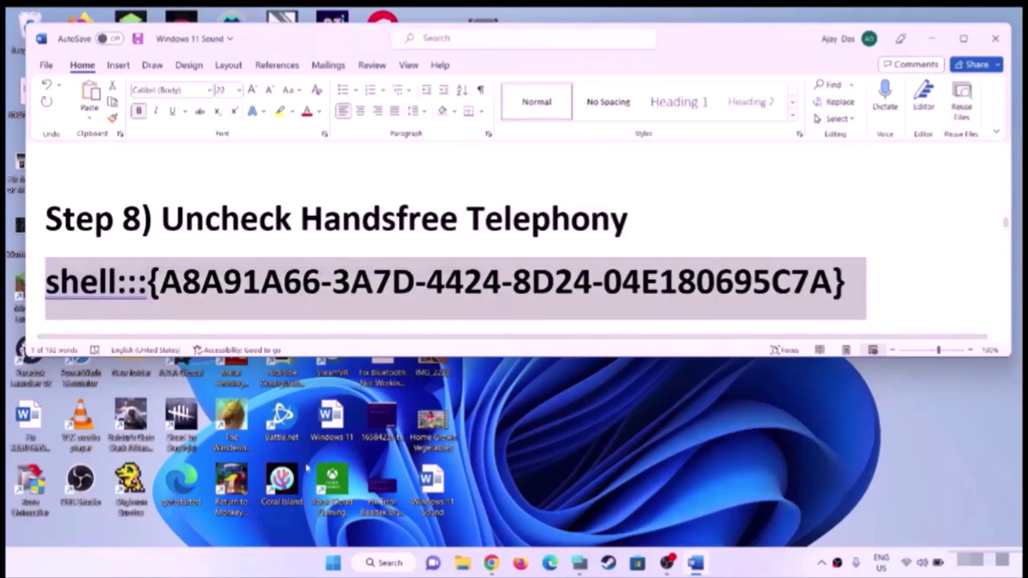
Open Devices and Printers by running shell:::{A8A91A66-3A7D-4424-8D24-04E180695C7A} from the Run dialog
click(333, 563)
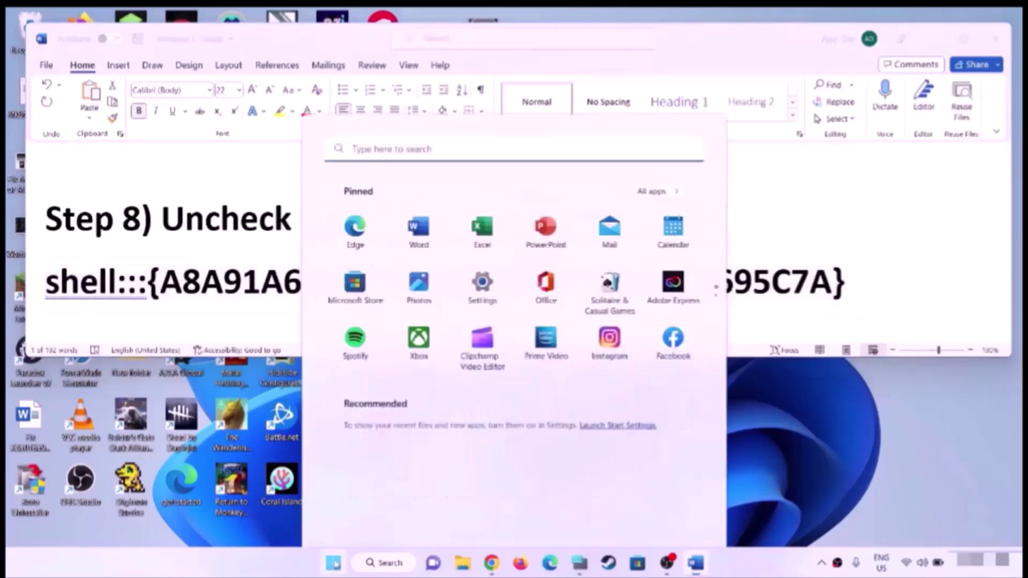
text(run)
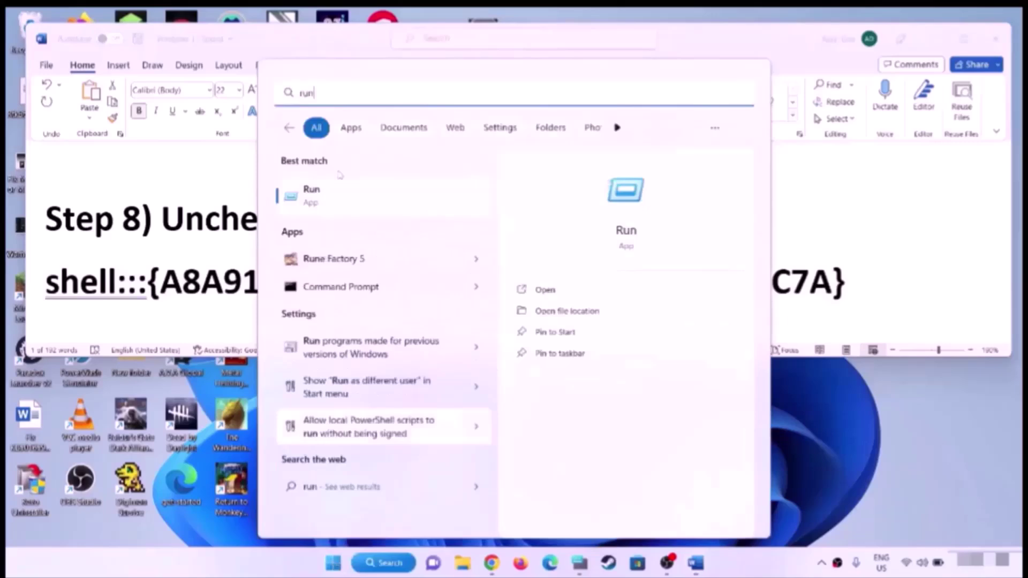
click(330, 209)
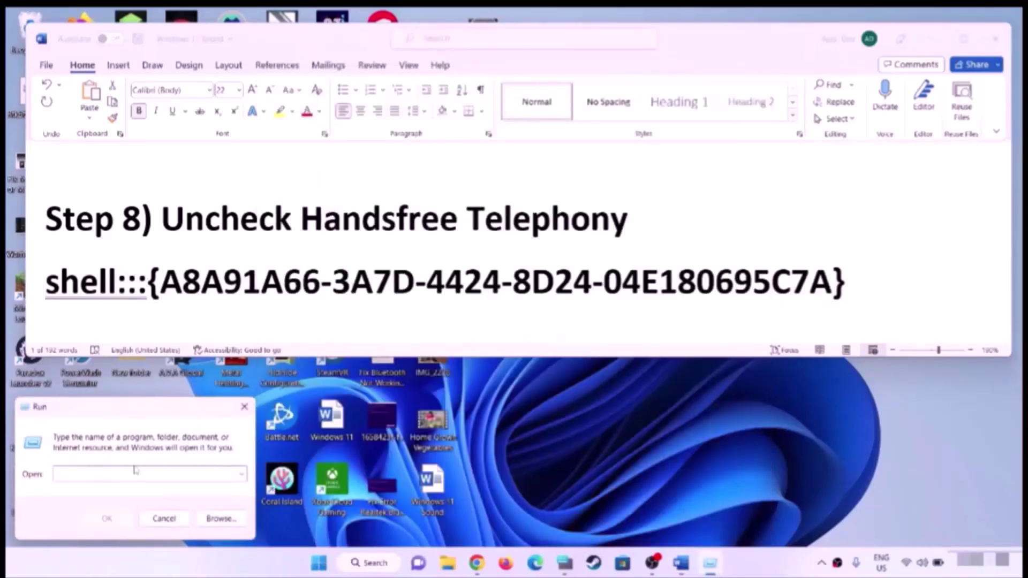
text(shell:::{A8A91A66-3A7D-4424-8D24-04E180695C7A})
click(107, 518)
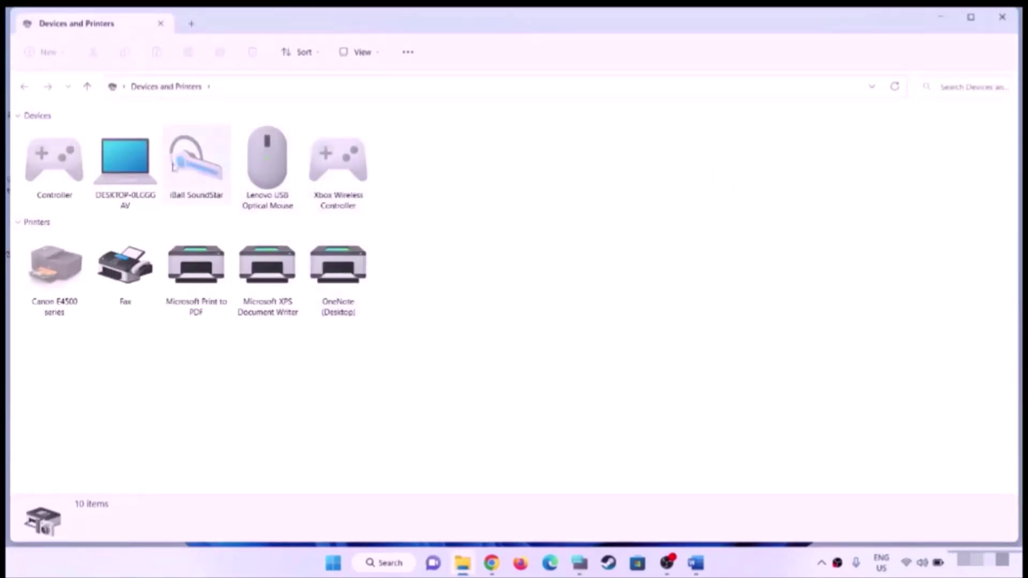
Show the Bluetooth services in the properties of the iBall SoundStar headset
click(192, 167)
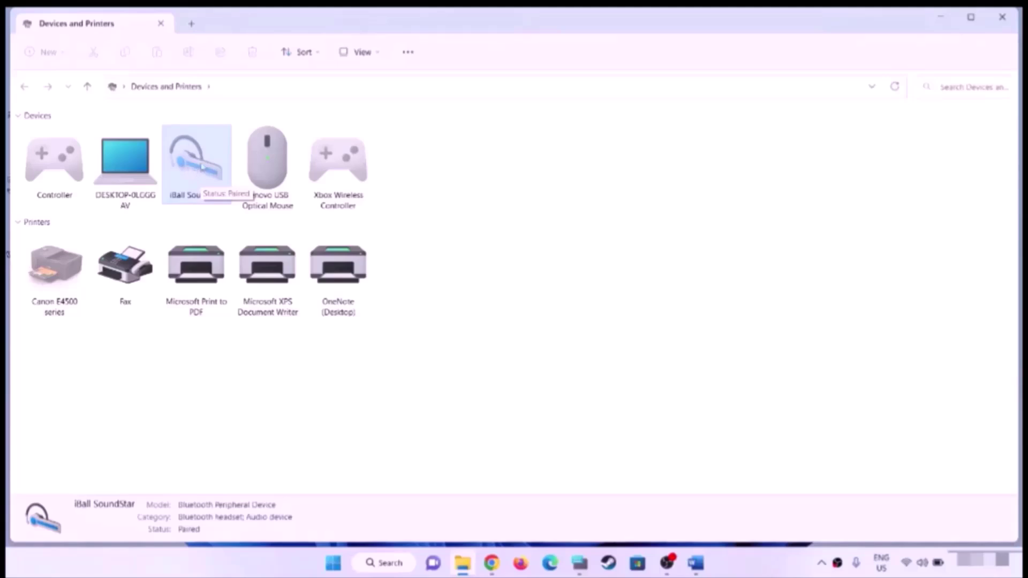
right_click(199, 184)
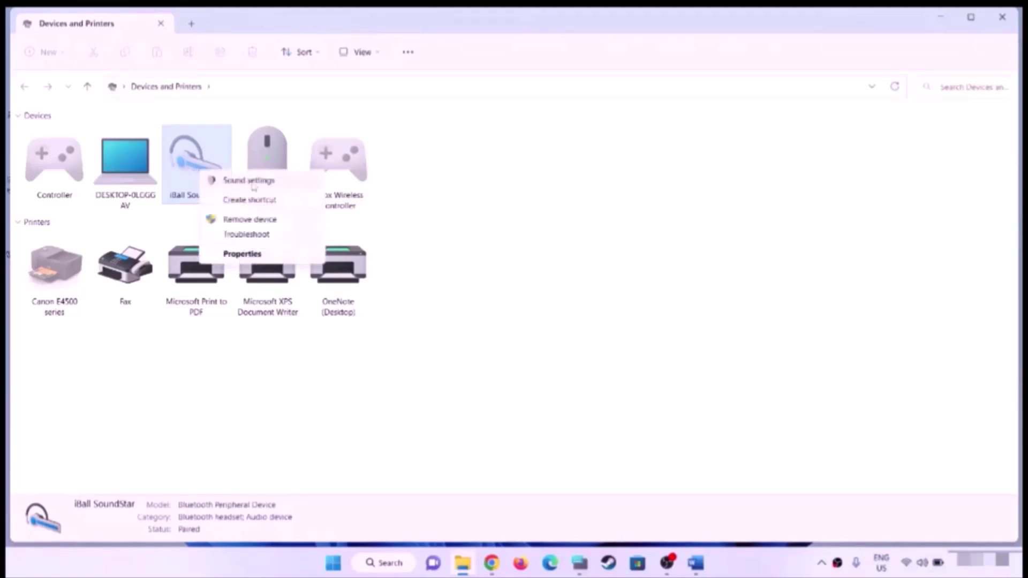
click(246, 255)
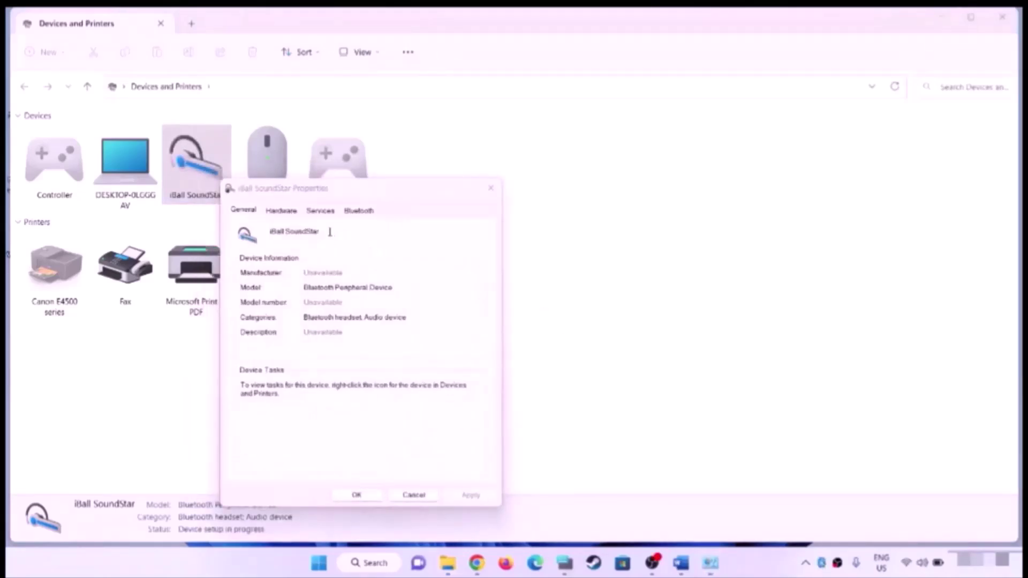
click(321, 211)
drag(408, 196, 603, 98)
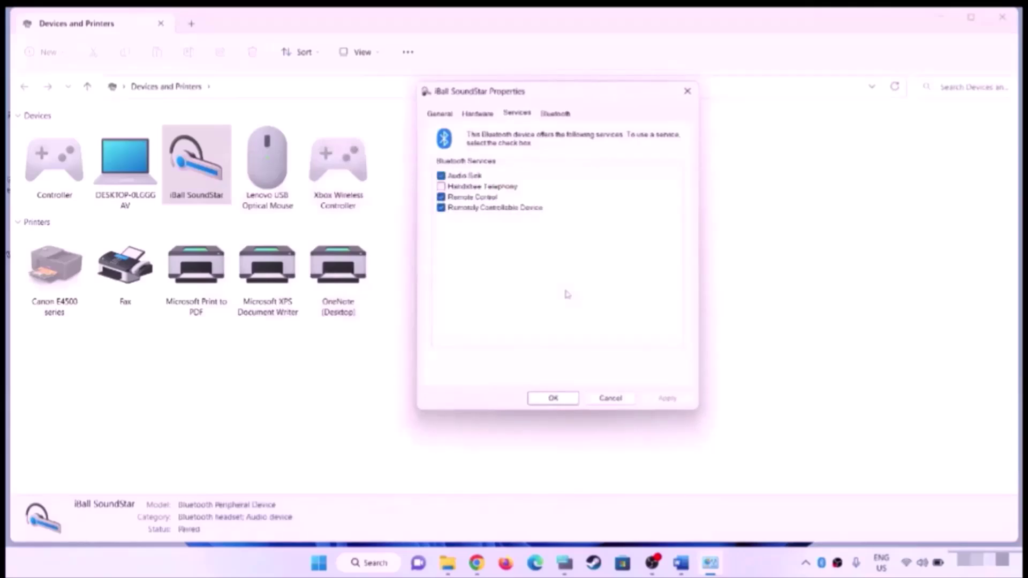
Make sure the Handsfree Telephony service is unchecked, confirm the headset's properties and leave Devices and Printers
click(440, 187)
click(668, 398)
click(555, 398)
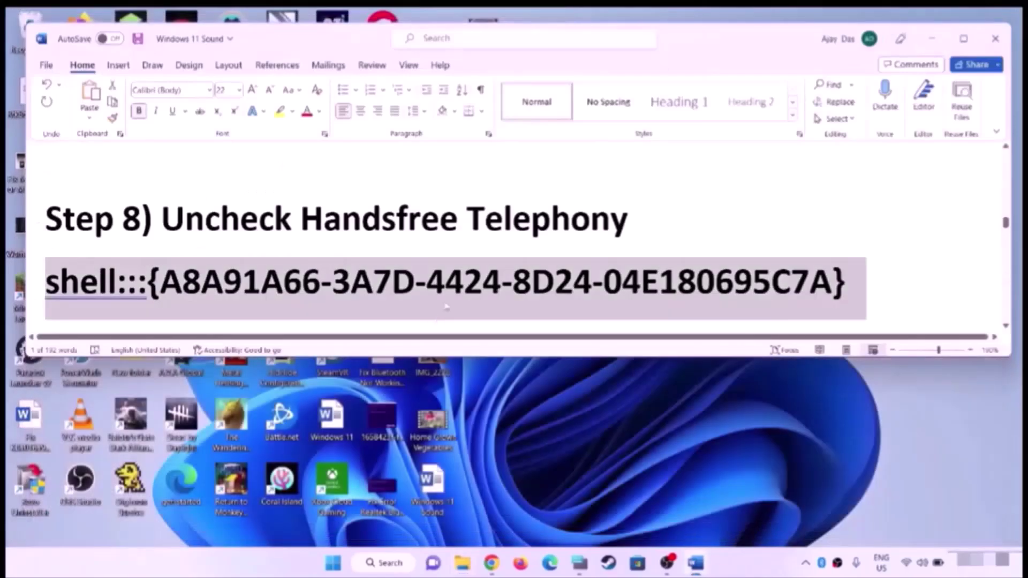
Highlight "Run Audio Troubleshooter" in the Step 9 note and open the Windows Settings
scroll(410, 279, down, 2)
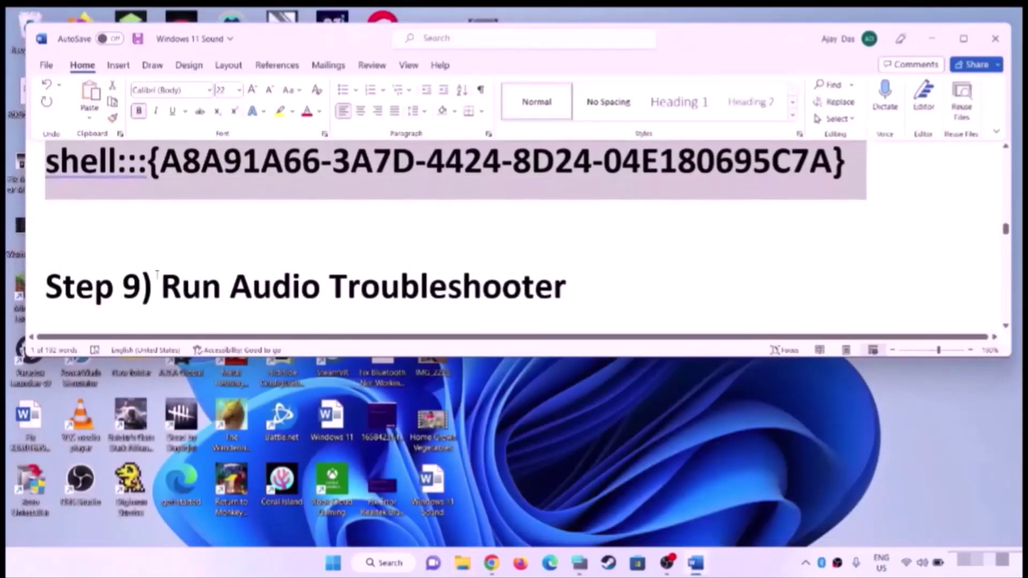
drag(157, 278, 567, 289)
click(333, 562)
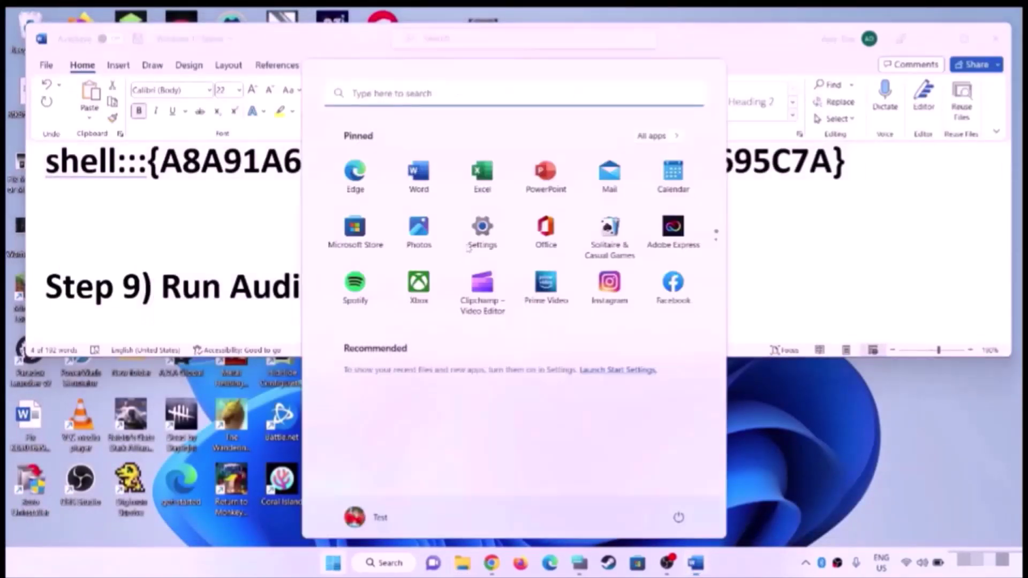
click(492, 252)
click(493, 253)
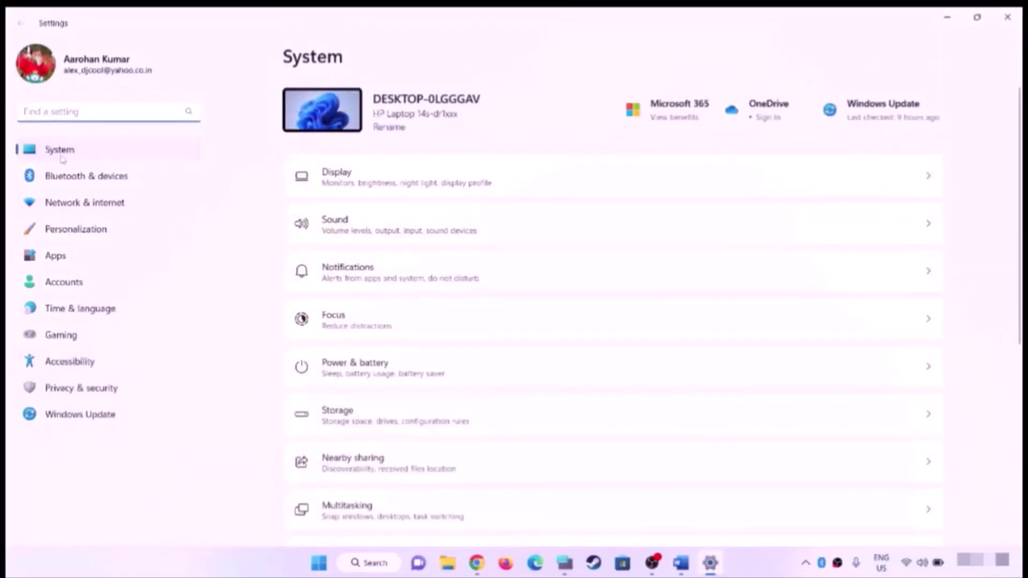
Look up the Playing Audio entry among the other troubleshooters in the system settings and leave Settings
scroll(428, 369, down, 3)
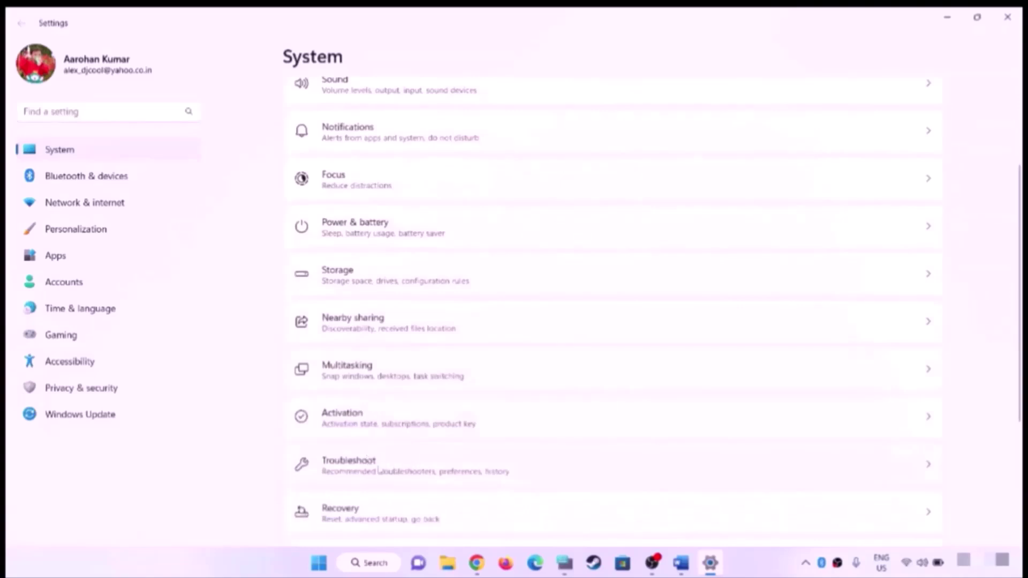
click(380, 467)
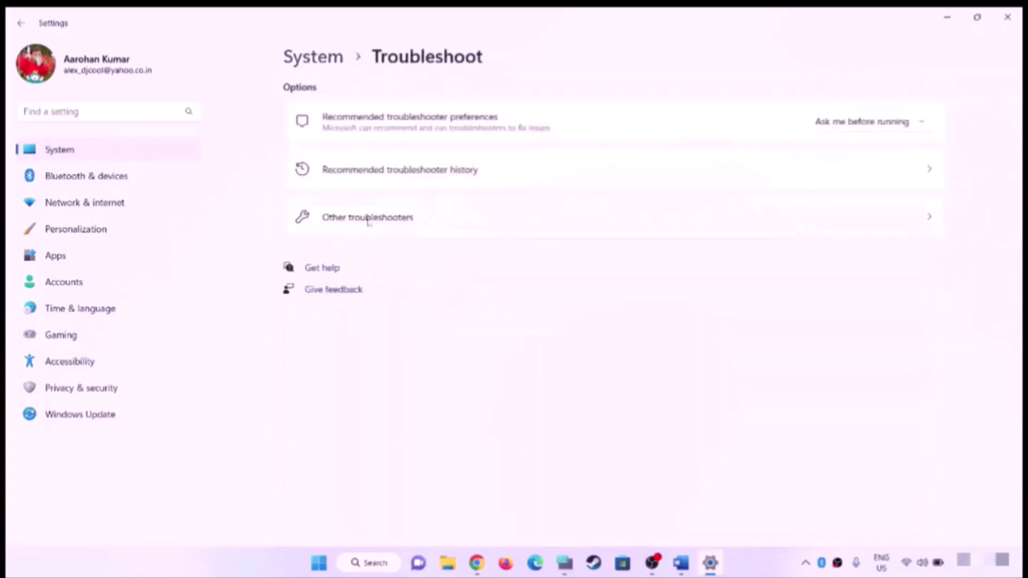
click(390, 224)
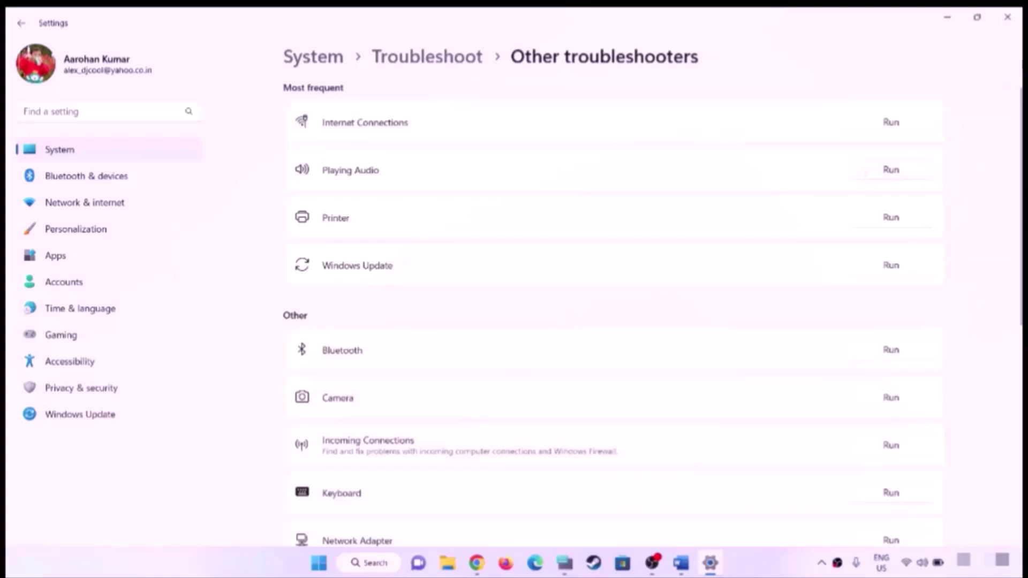
click(1008, 20)
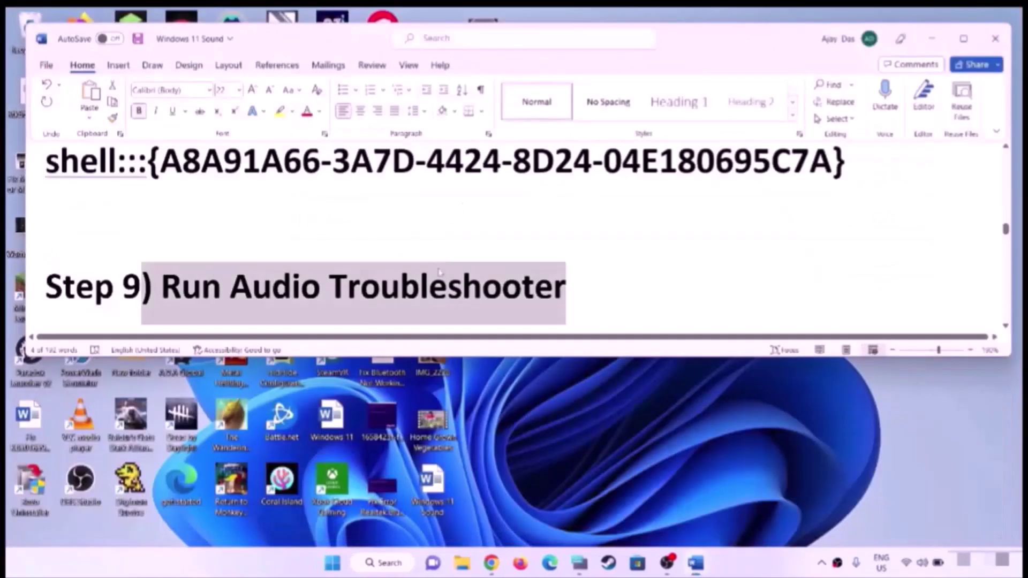
Highlight "Roll Back Audio Drivers" in the Step 10 note and open Device Manager beside the note
scroll(288, 252, down, 5)
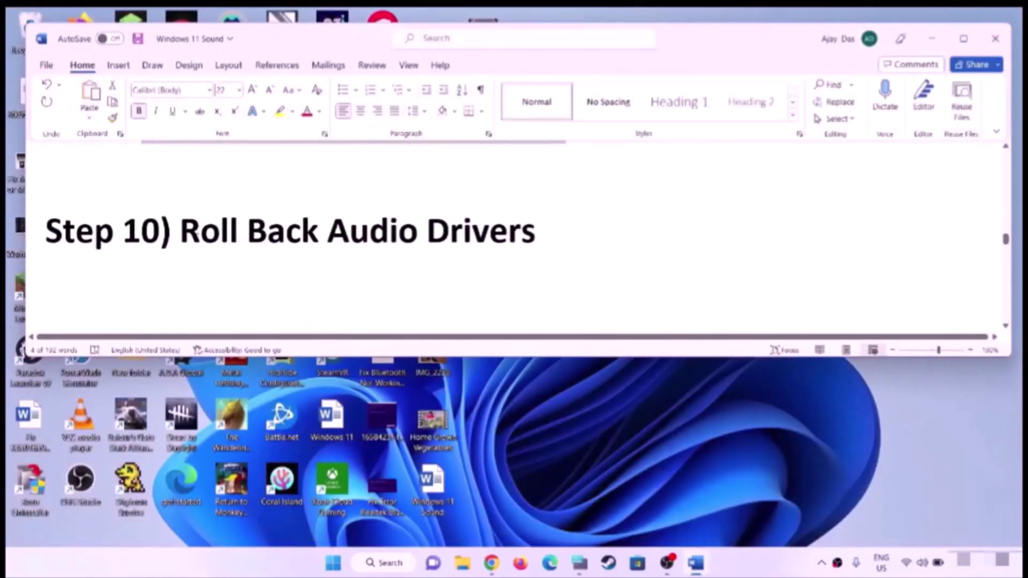
drag(200, 231, 619, 231)
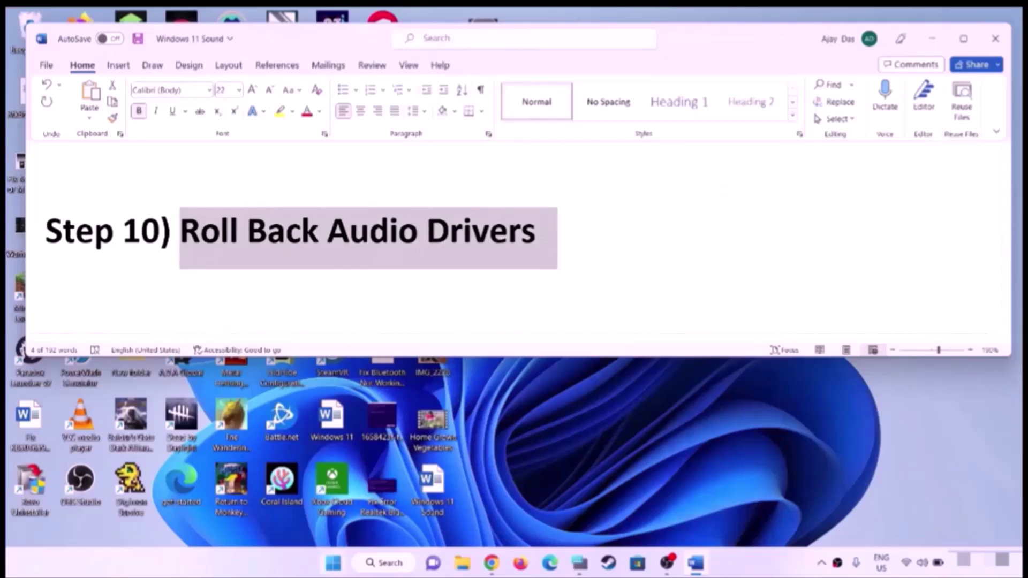
right_click(333, 564)
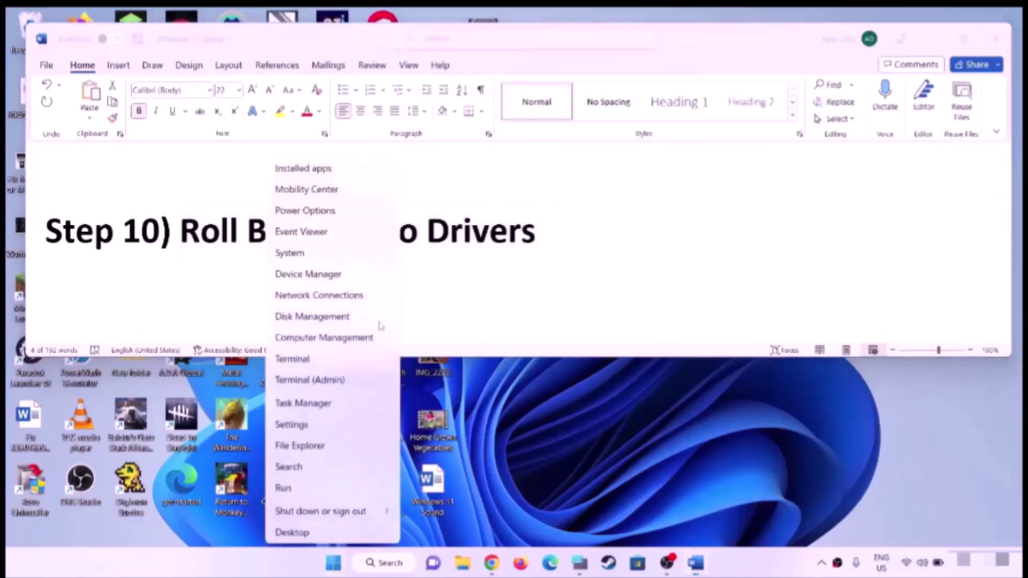
click(321, 271)
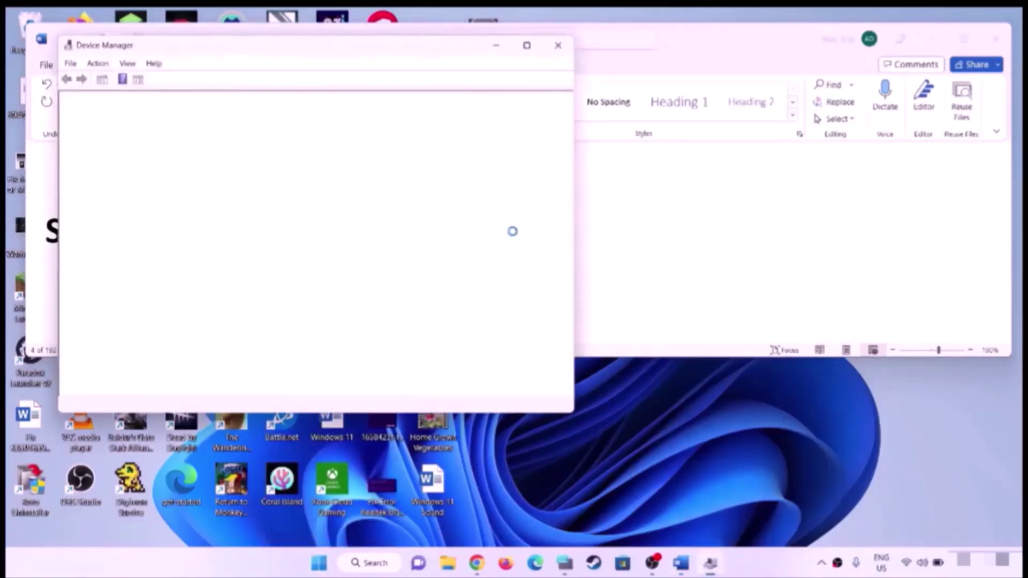
drag(336, 43, 548, 43)
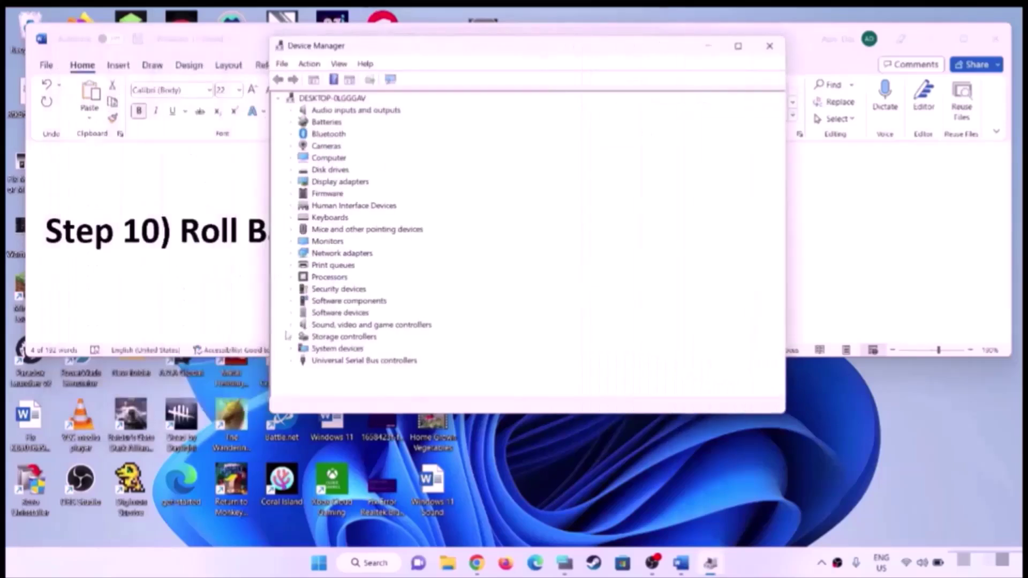
Check whether Roll Back Driver is available in the Realtek(R) Audio driver properties, and leave Device Manager
click(291, 325)
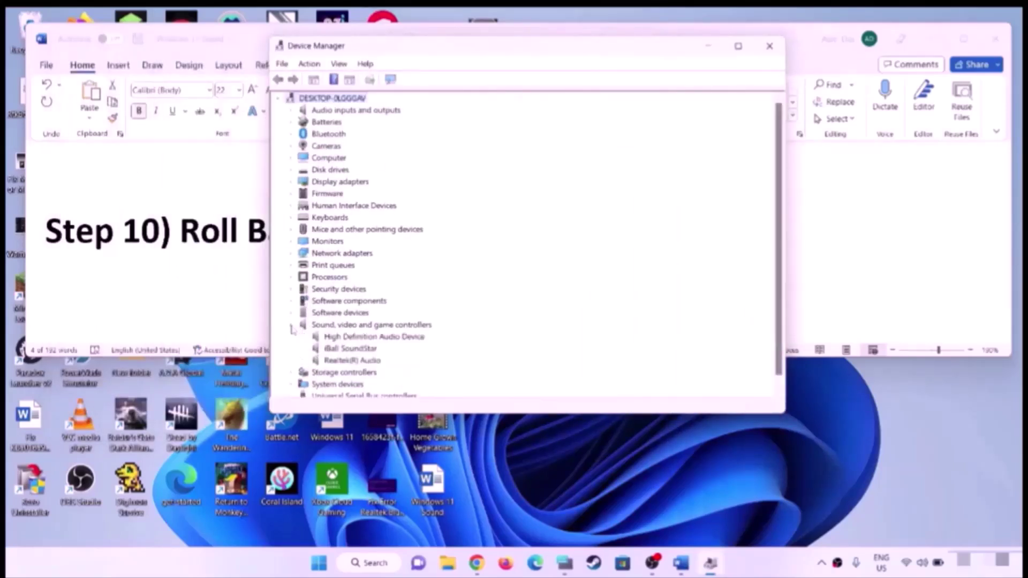
scroll(525, 323, down, 1)
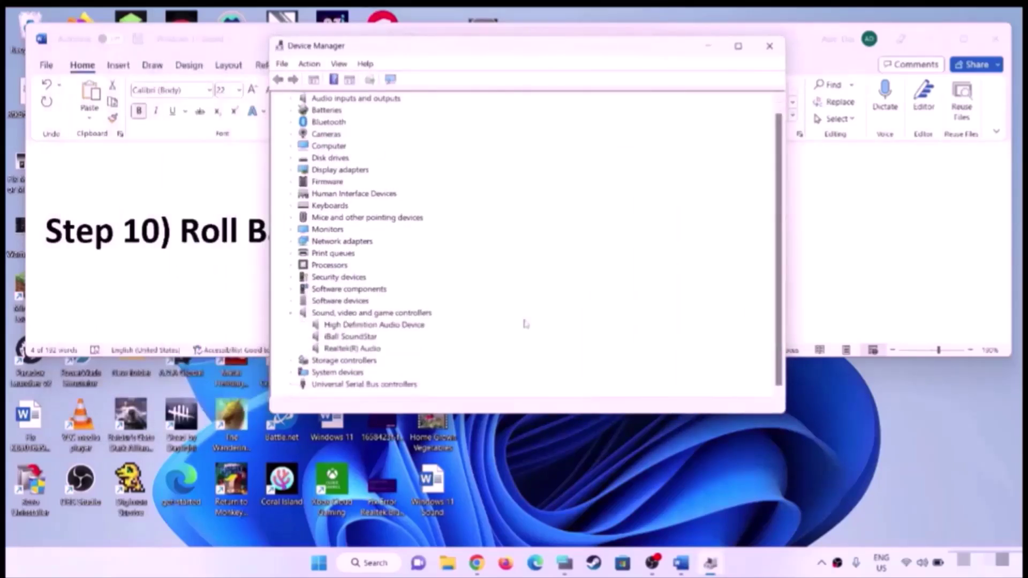
right_click(367, 353)
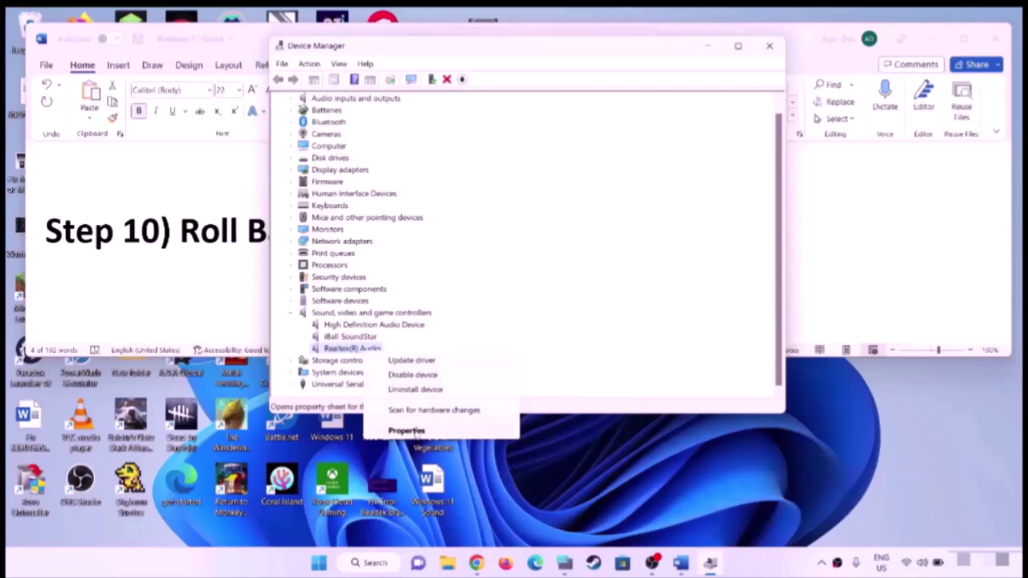
click(407, 431)
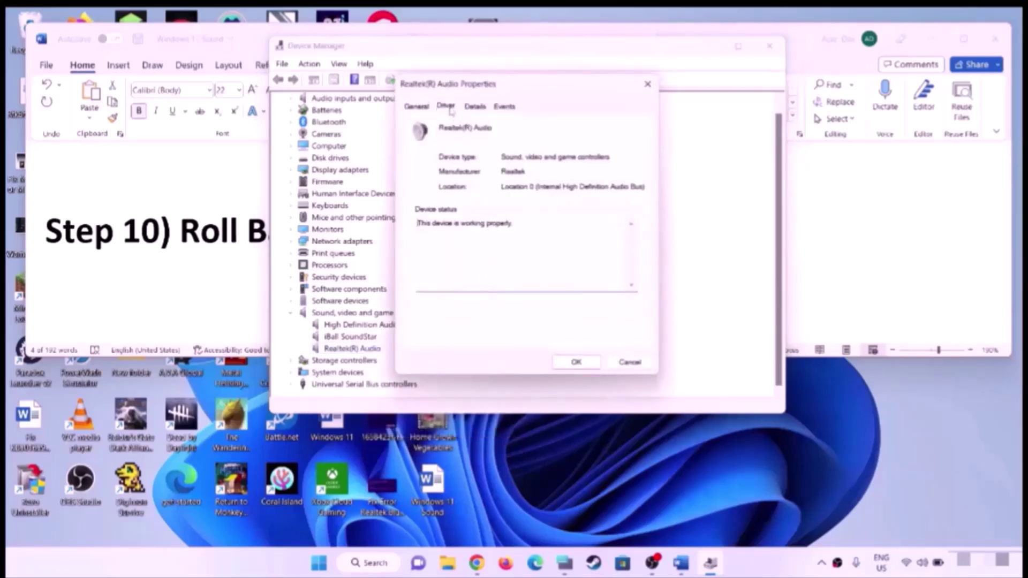
click(449, 107)
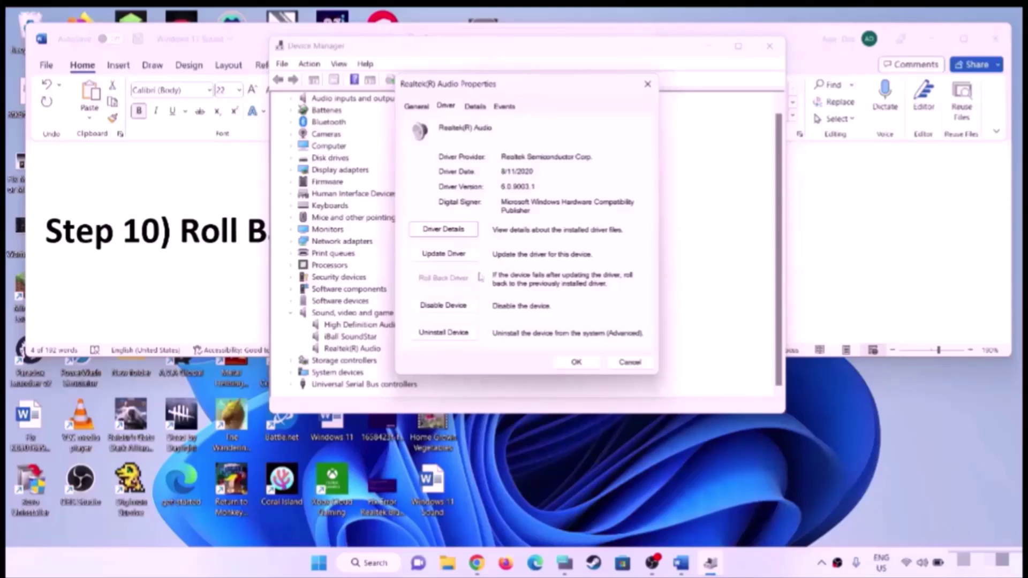
click(586, 362)
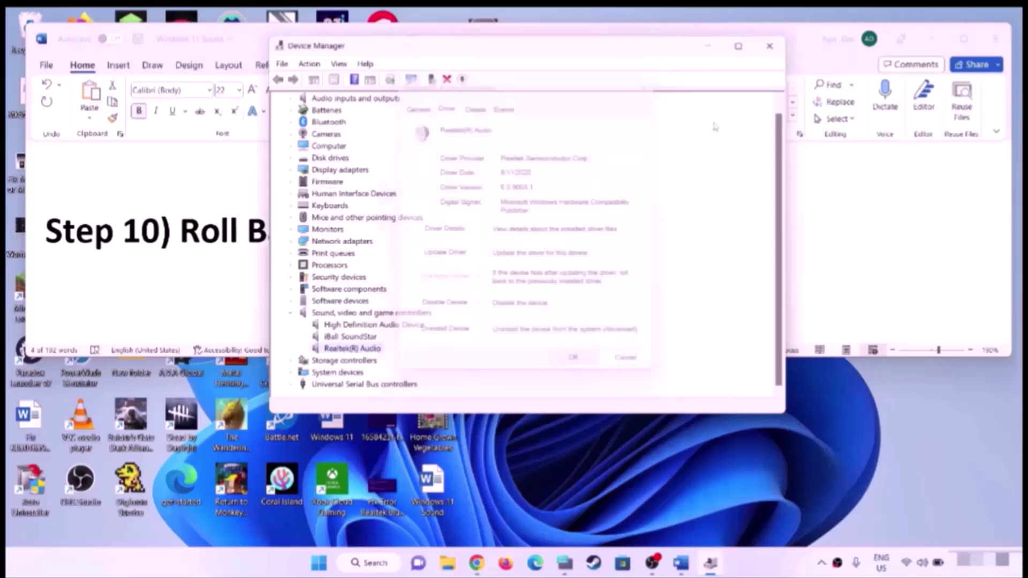
click(769, 46)
Highlight "Reinstall audio driver from device manager" in the Step 11 note and bring up Device Manager again
scroll(315, 273, down, 3)
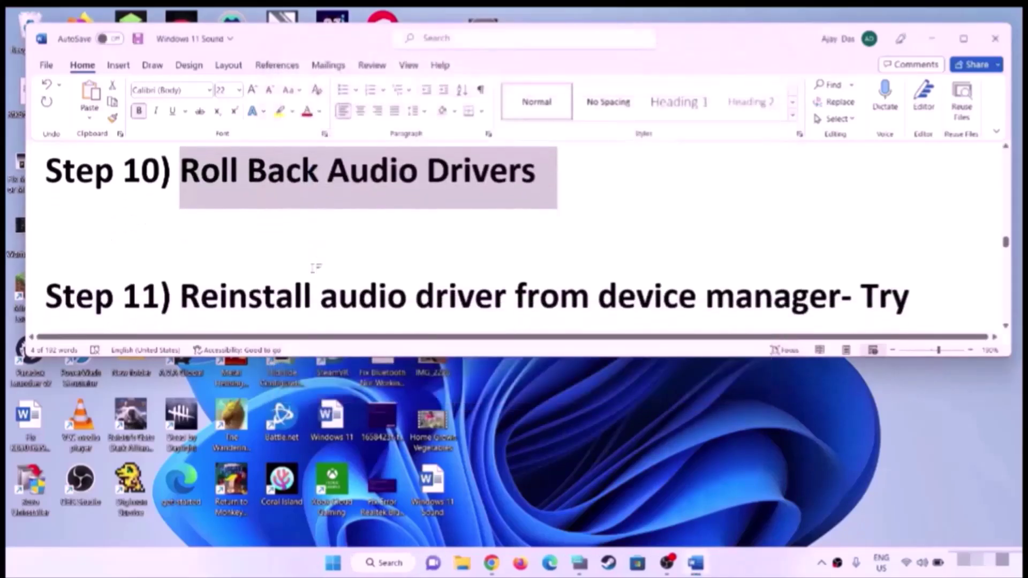
scroll(305, 257, up, 1)
drag(204, 218, 792, 216)
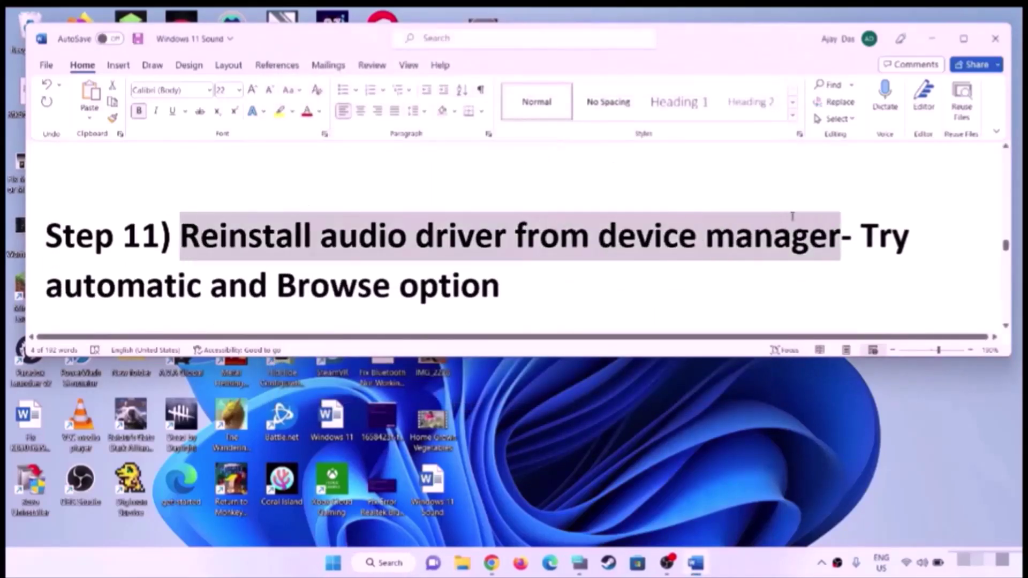
right_click(334, 563)
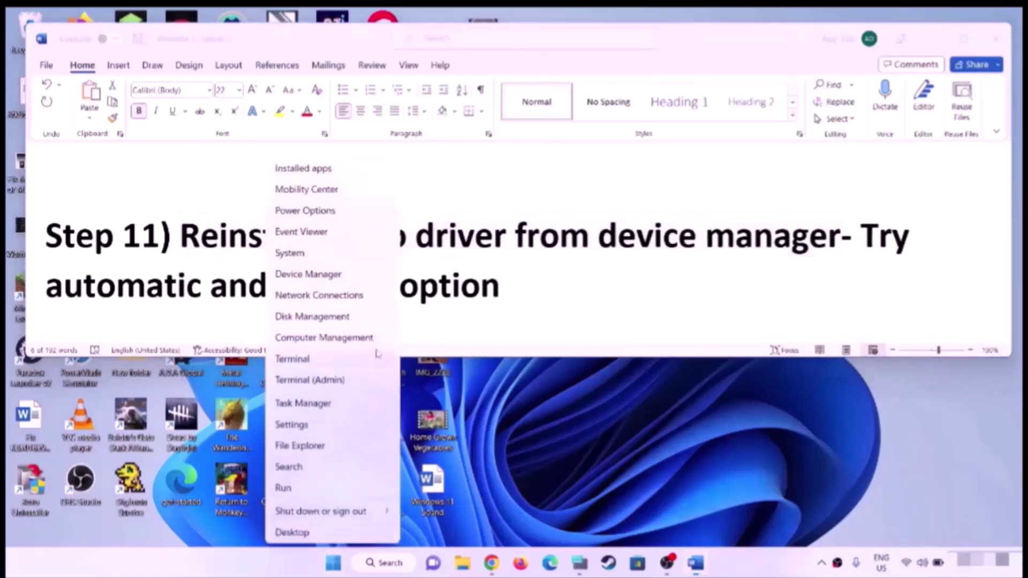
click(308, 276)
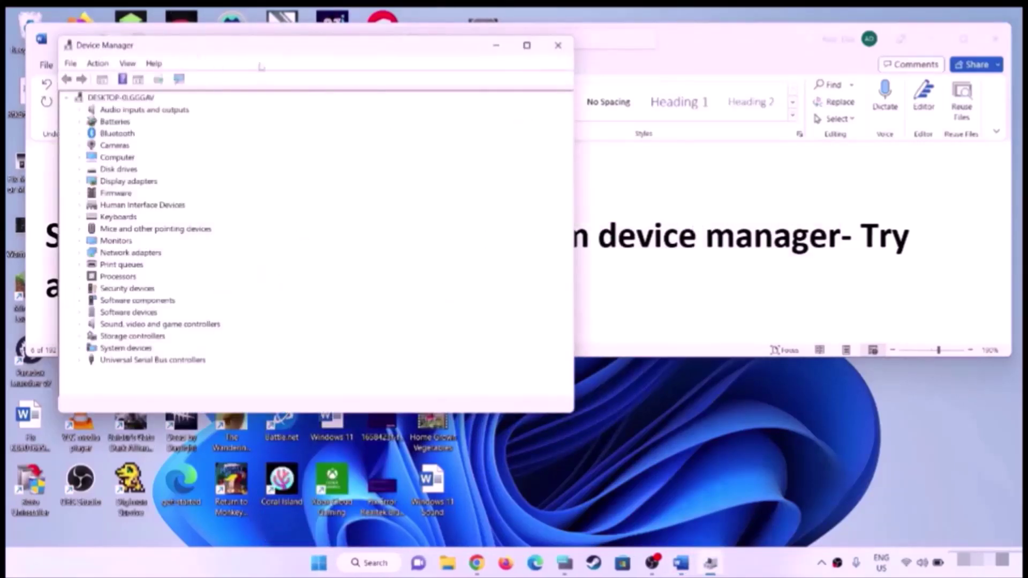
drag(421, 53, 640, 60)
Search automatically for a Realtek(R) Audio driver update, view the Windows Update page, and close it and the device's properties
click(404, 330)
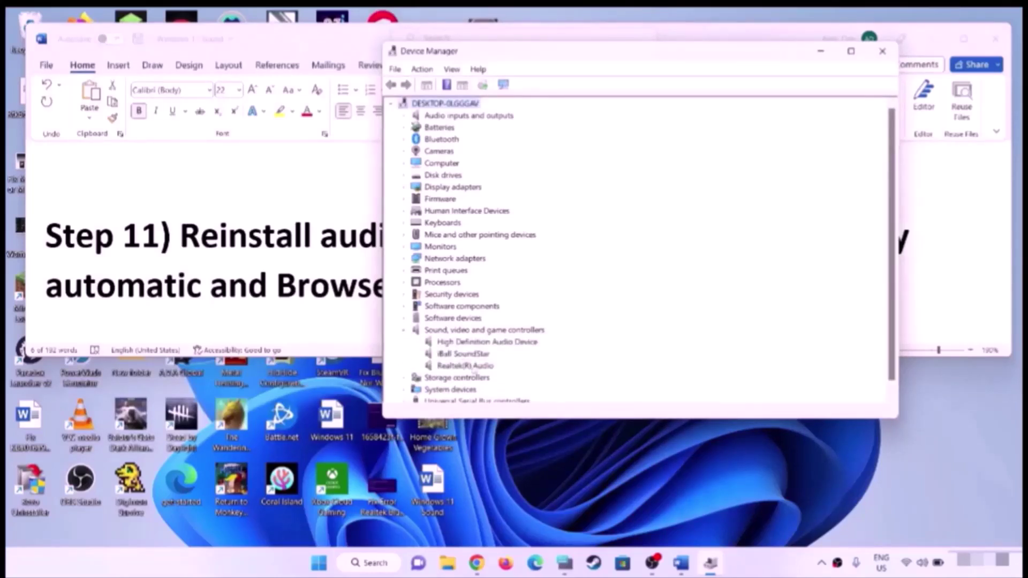
right_click(464, 365)
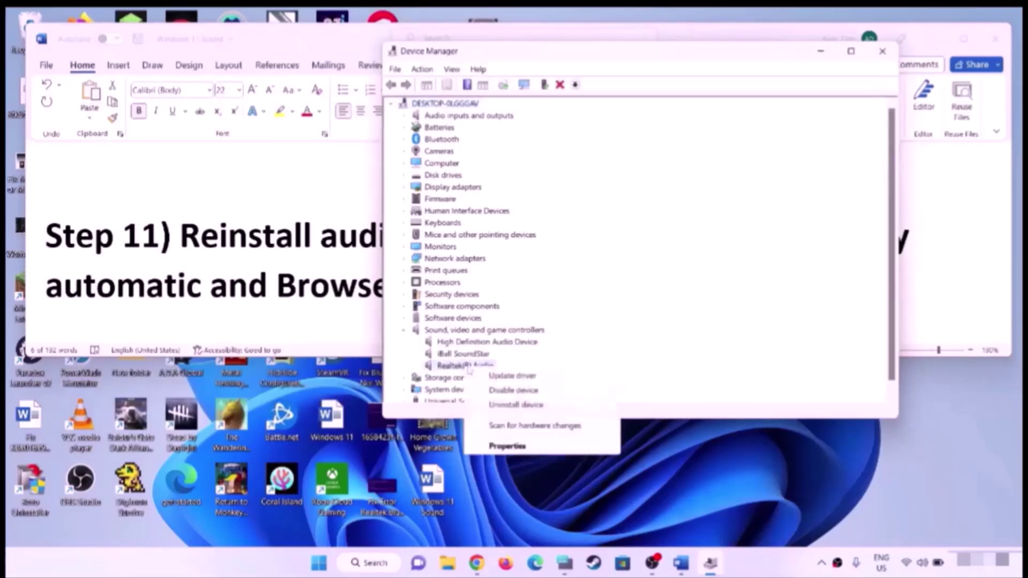
click(523, 448)
click(568, 113)
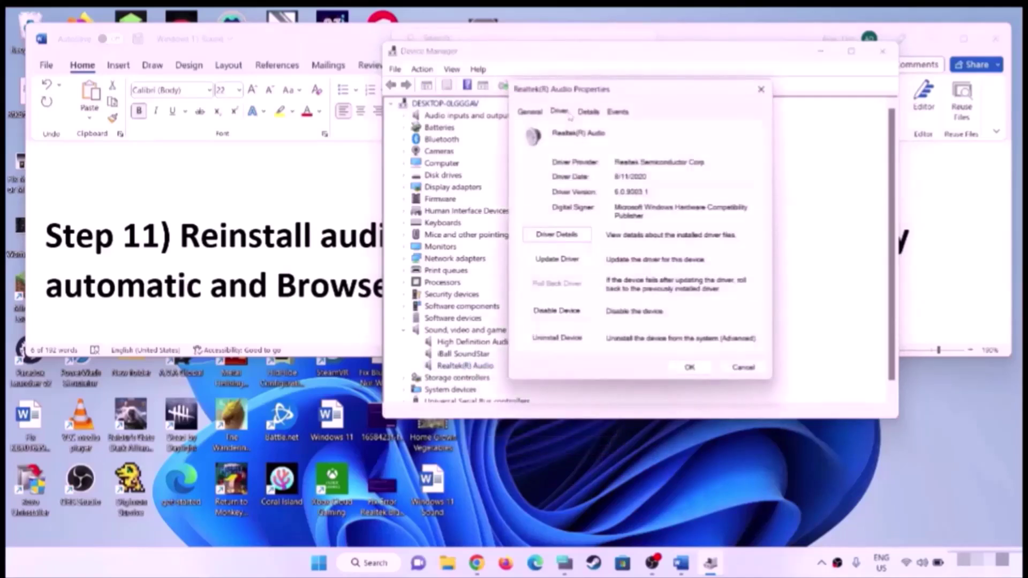
click(560, 260)
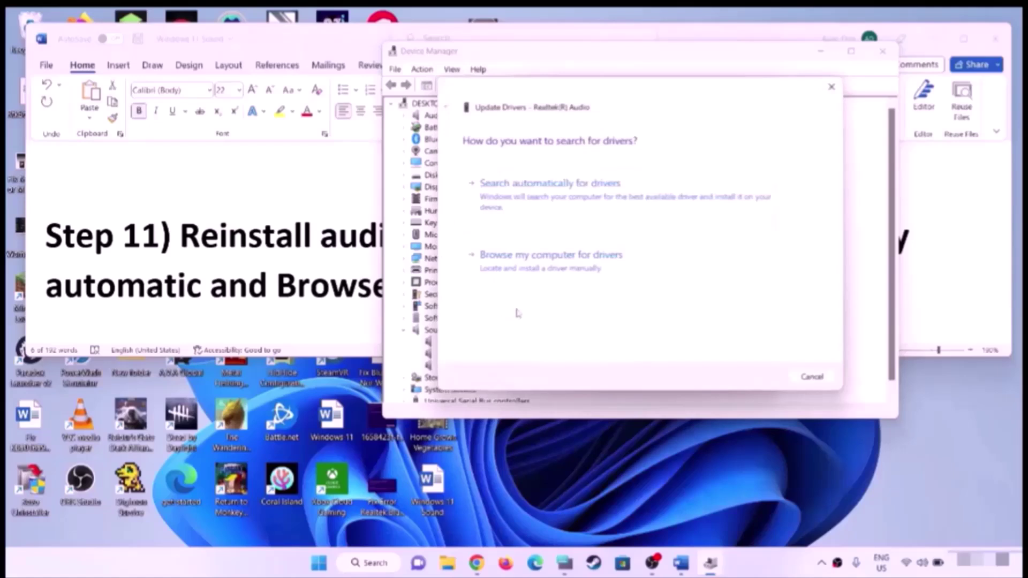
click(571, 203)
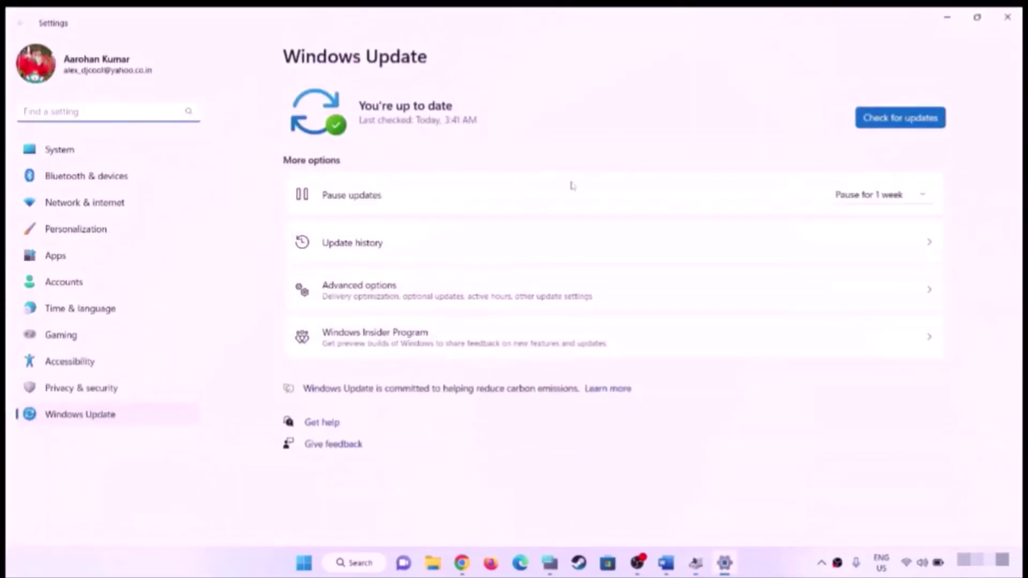
click(1008, 19)
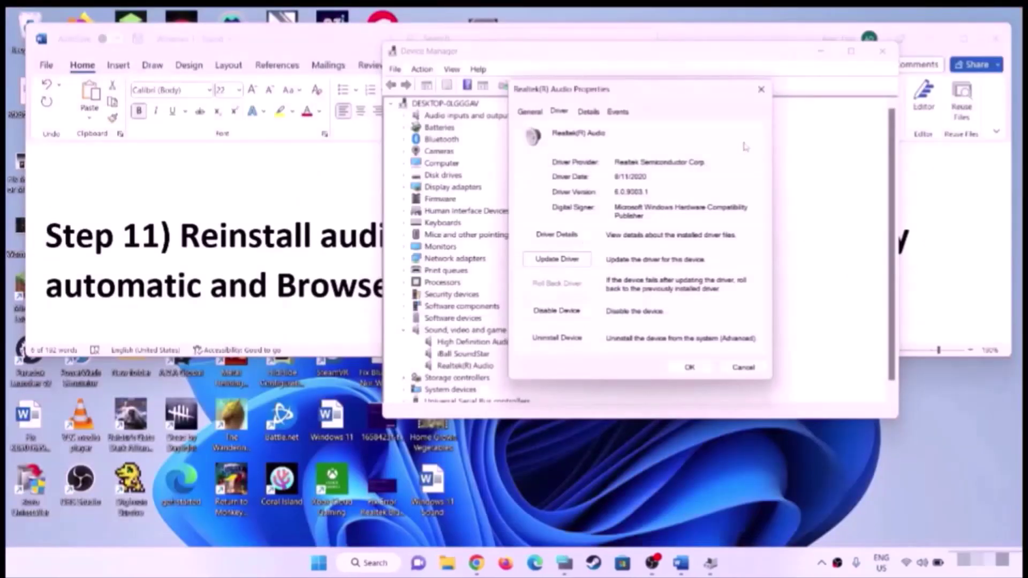
click(761, 89)
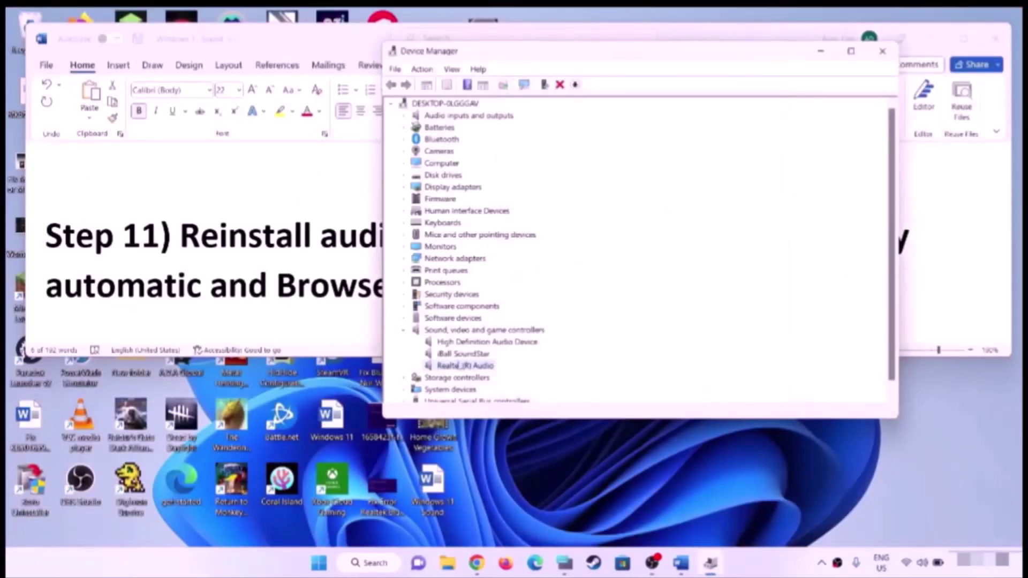
Bring up the list of available drivers on the computer for updating the Realtek(R) Audio device
right_click(458, 369)
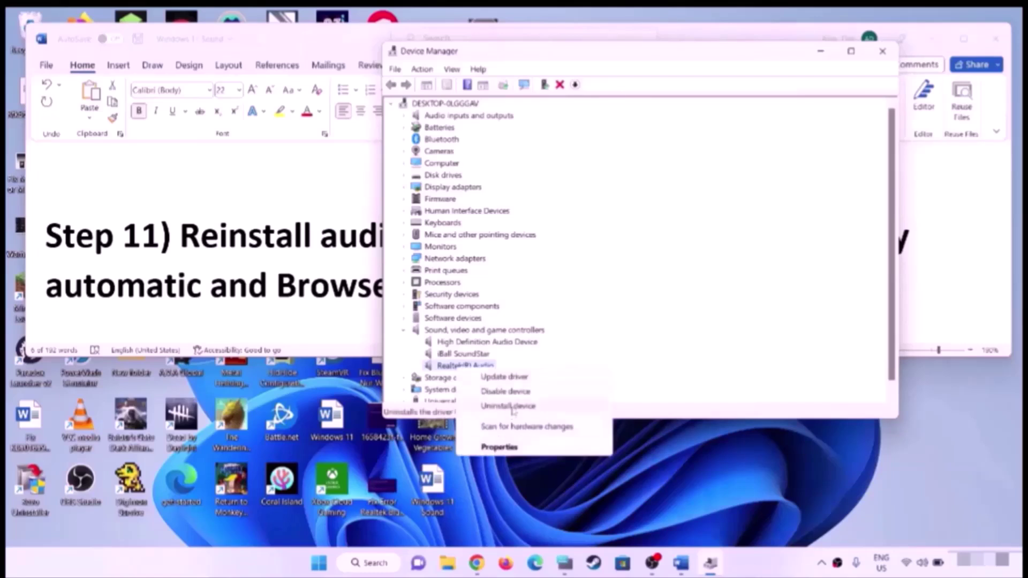
click(509, 377)
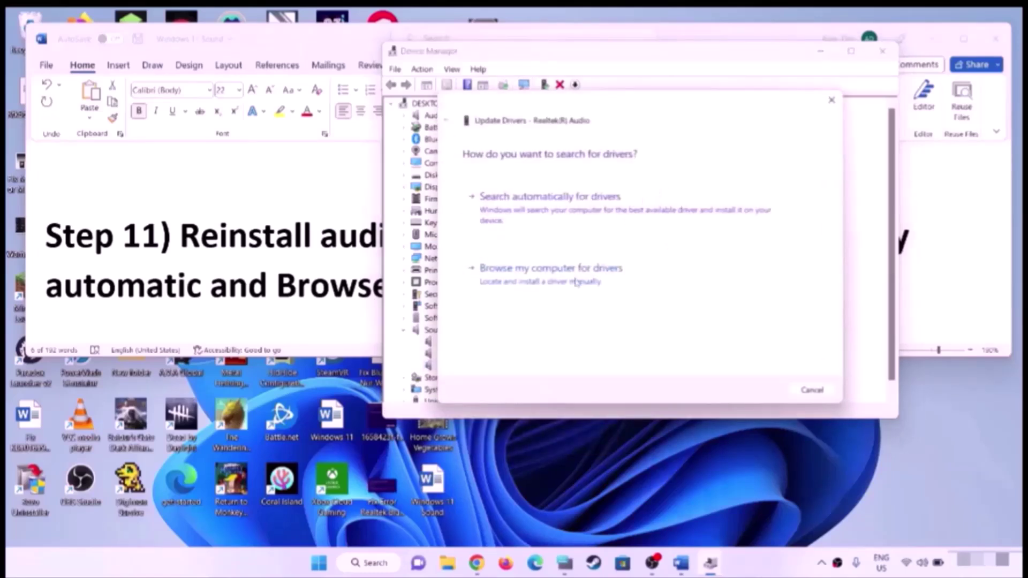
click(591, 285)
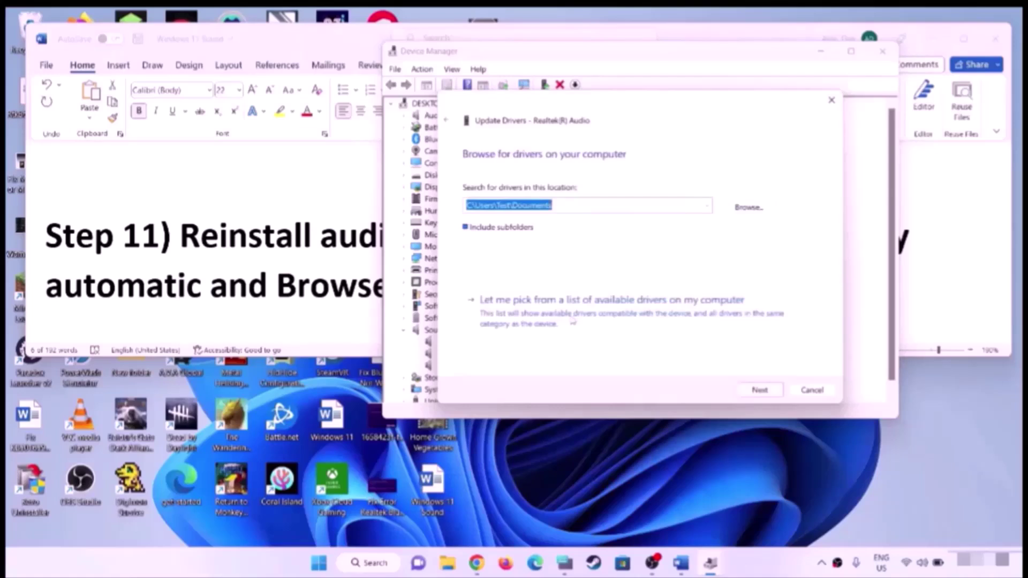
click(573, 322)
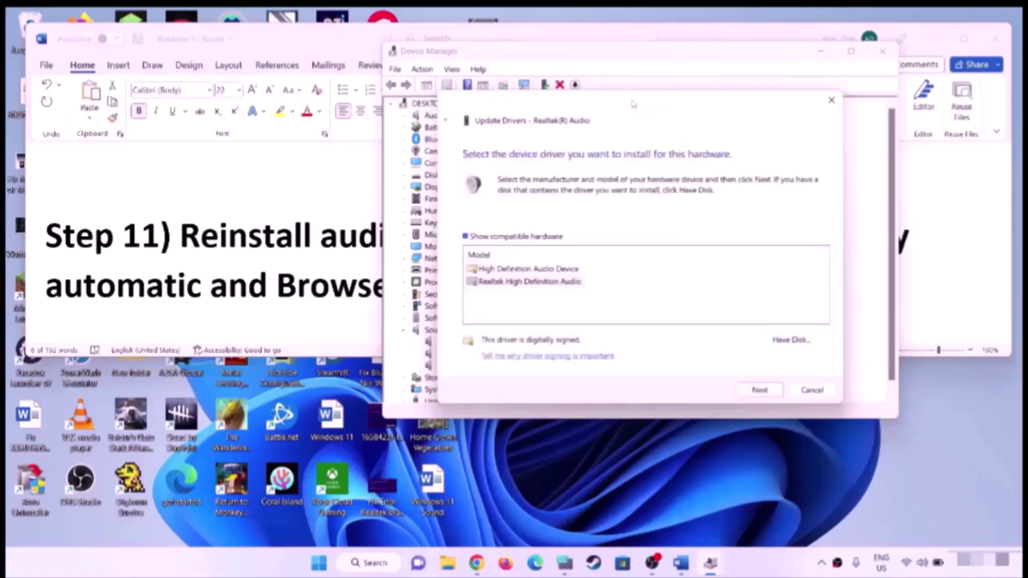
drag(634, 103, 776, 95)
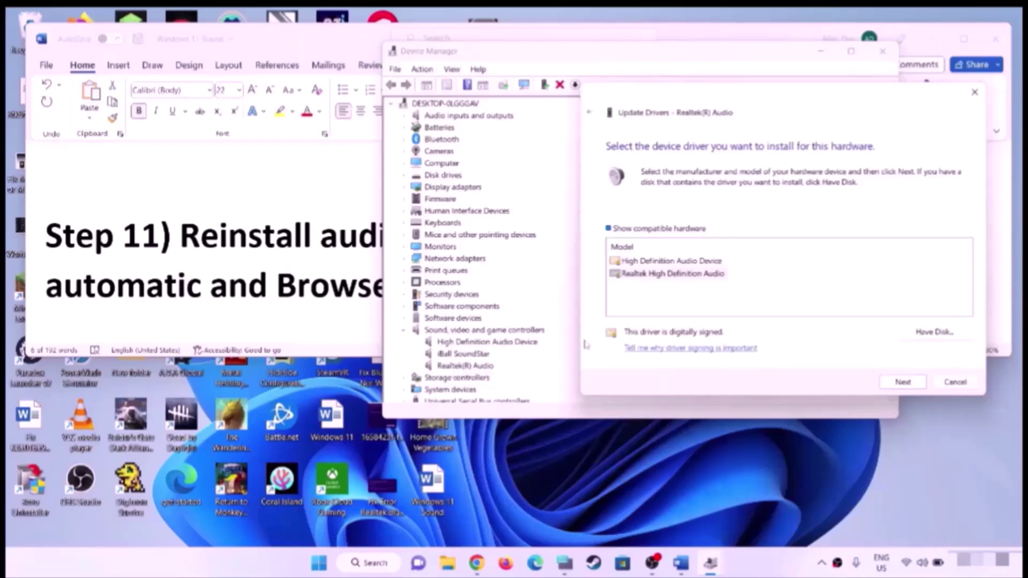
Try the High Definition Audio Device and Realtek High Definition Audio models in the driver list, cancel the update, and close Device Manager
click(647, 262)
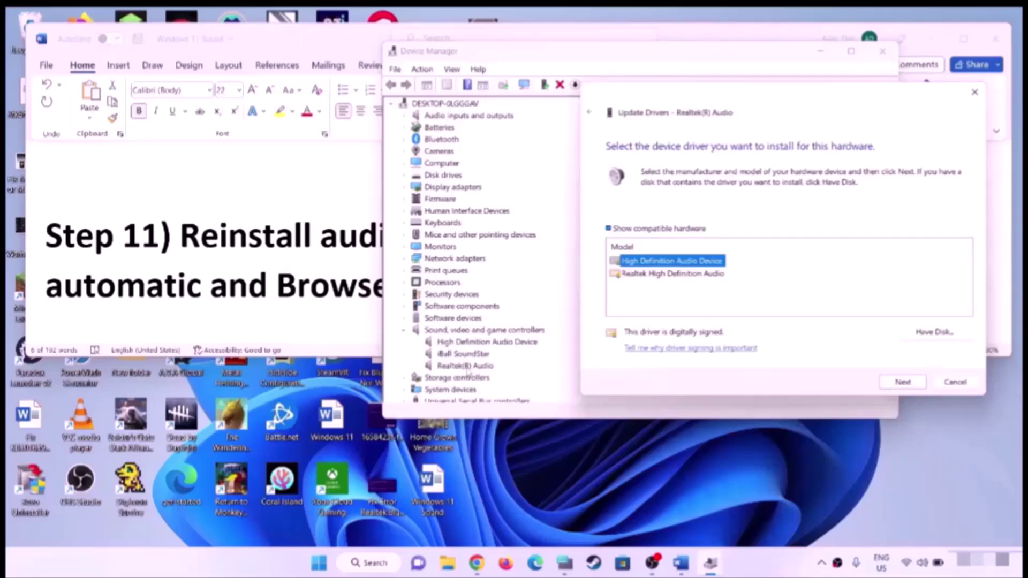
click(654, 274)
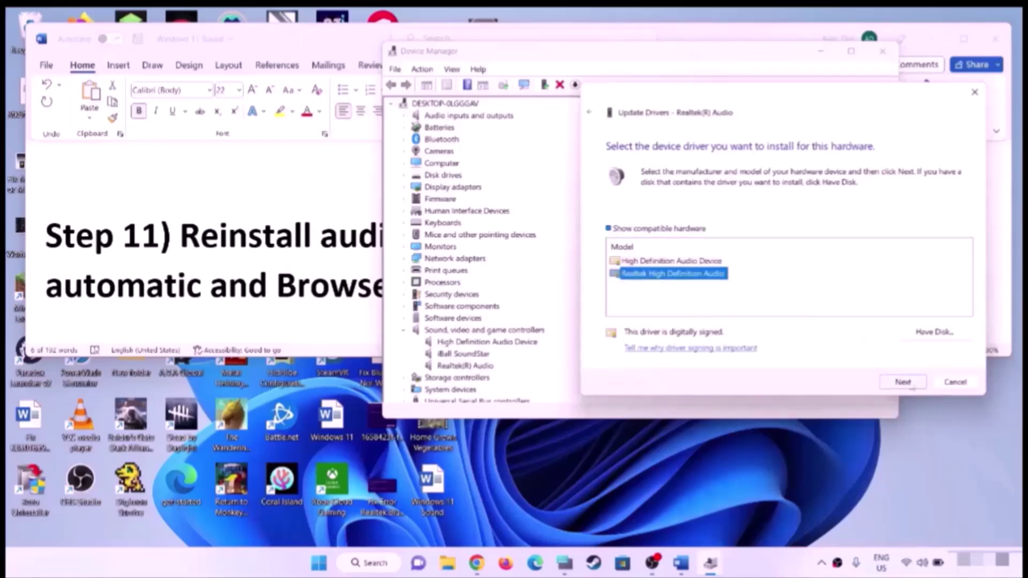
click(955, 382)
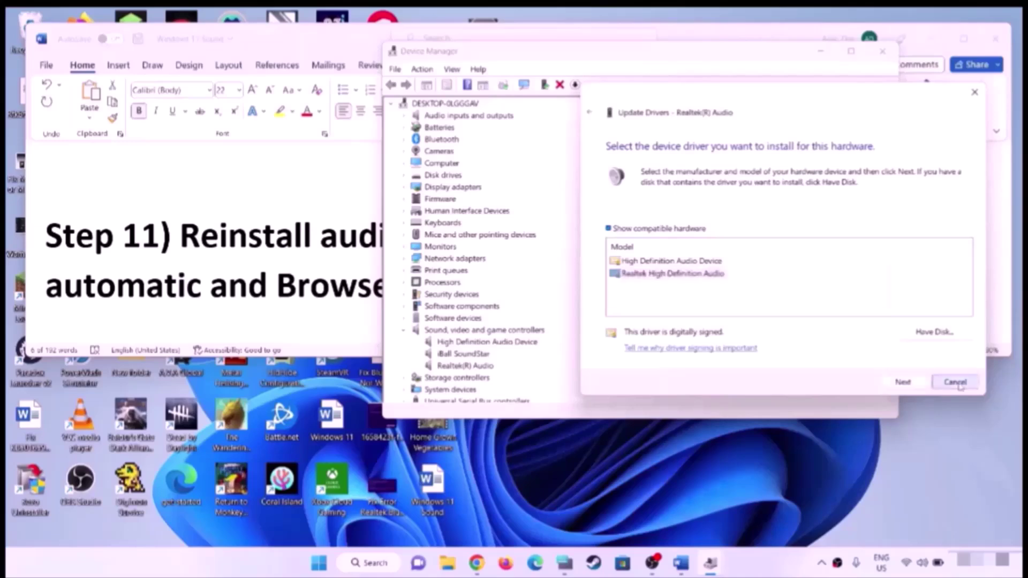
click(882, 51)
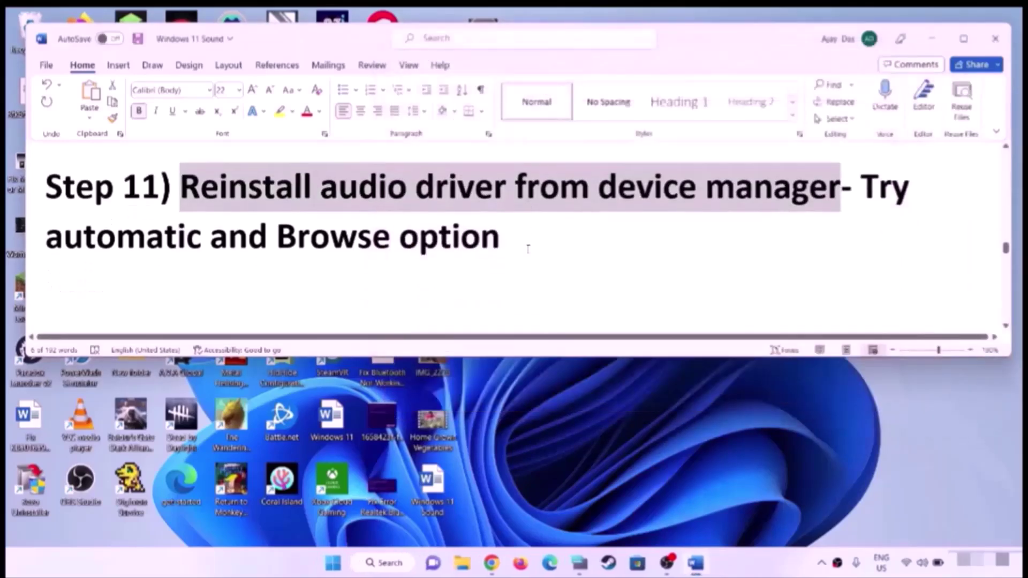
Highlight "Check for disabled device" and "enable it and make it default." in the Step 12 note
scroll(524, 251, down, 3)
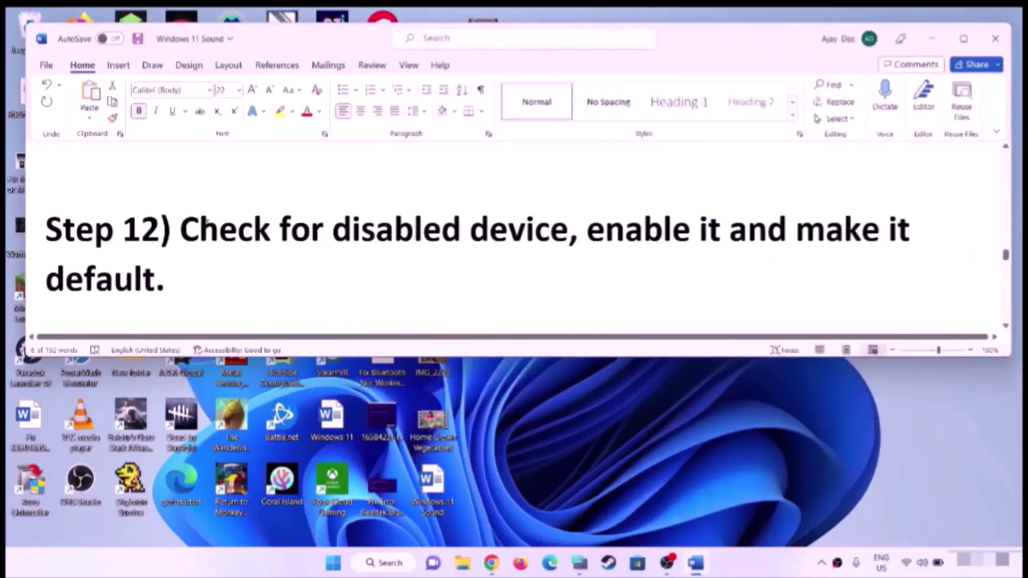
drag(204, 224, 520, 224)
drag(589, 229, 251, 266)
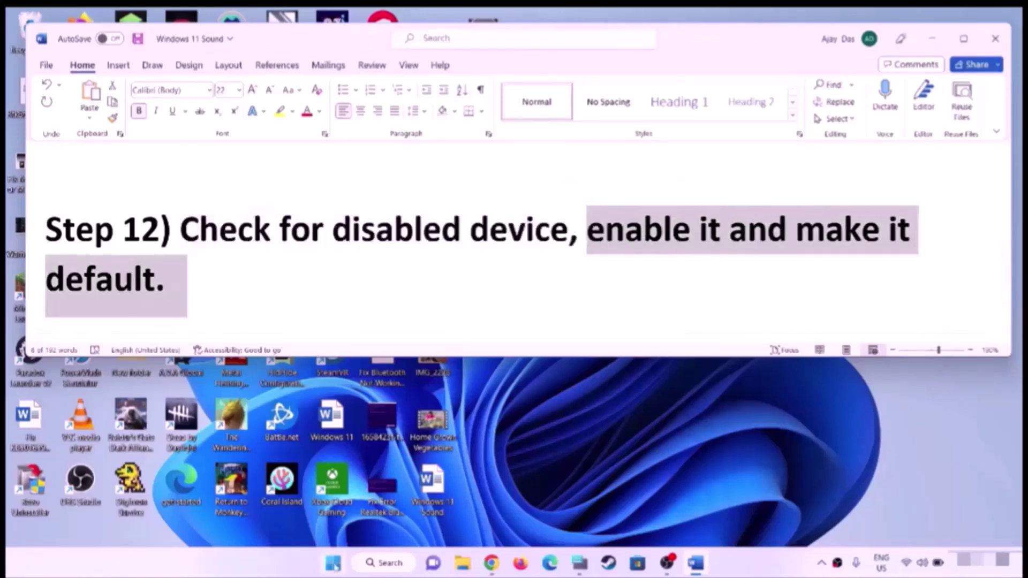
Open Control Panel and bring up the Sound playback devices from Hardware and Sound
click(333, 565)
text(con)
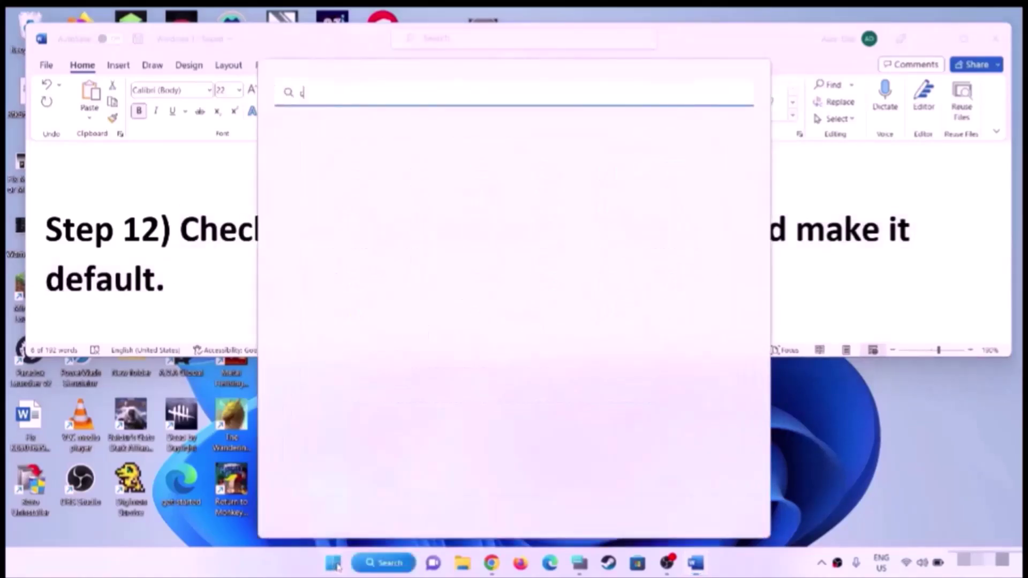
text(trol panel)
key(Return)
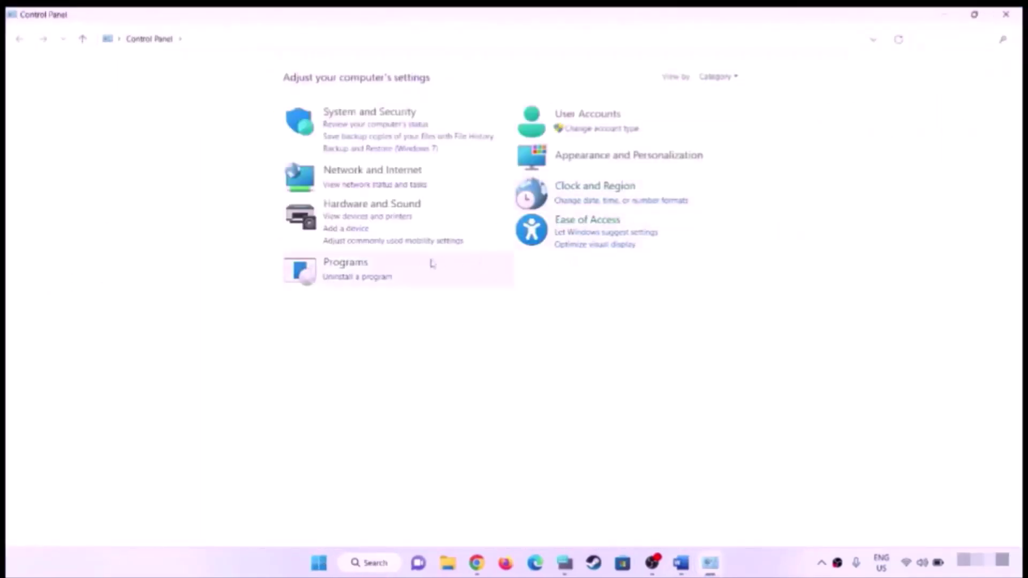
click(395, 207)
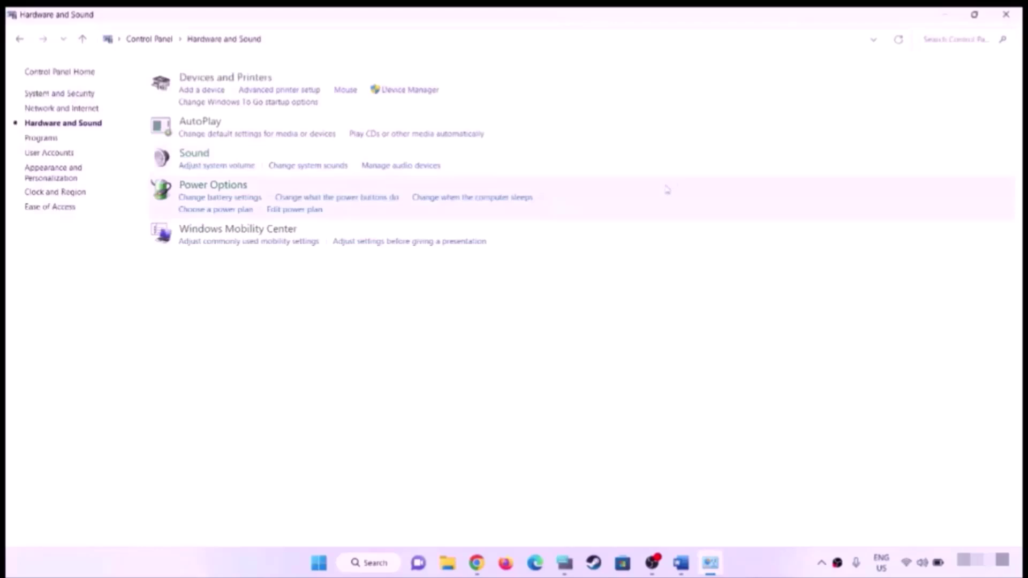
drag(293, 98, 723, 88)
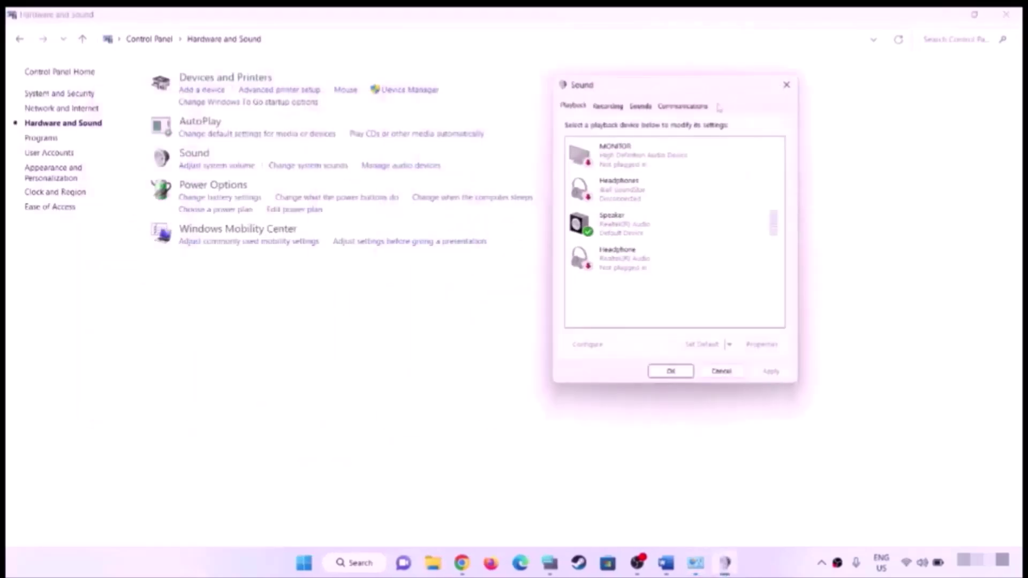
Select the Realtek(R) Audio Speaker among the playback devices, accept the Sound settings, and close Control Panel
click(631, 233)
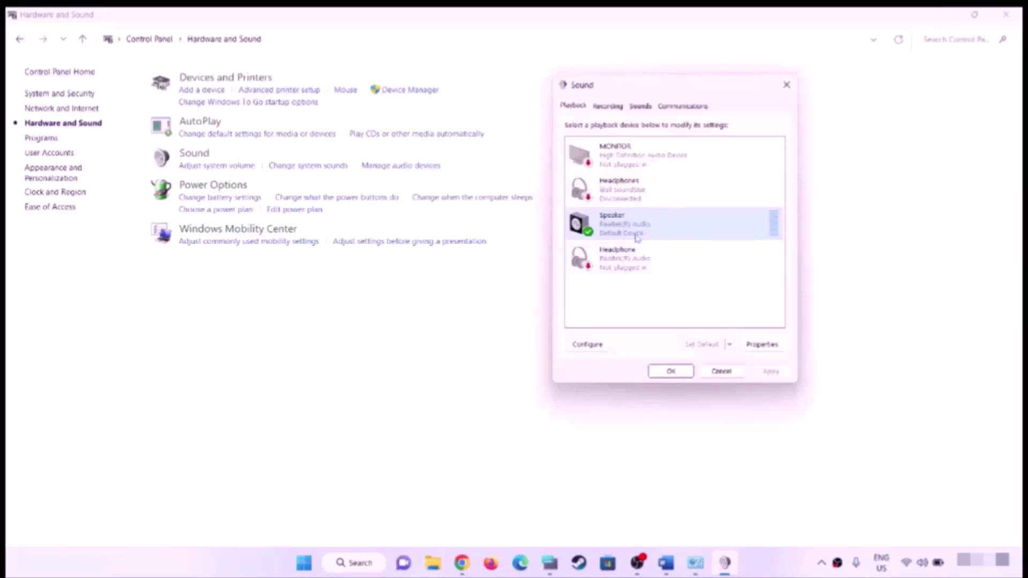
click(671, 371)
click(1005, 14)
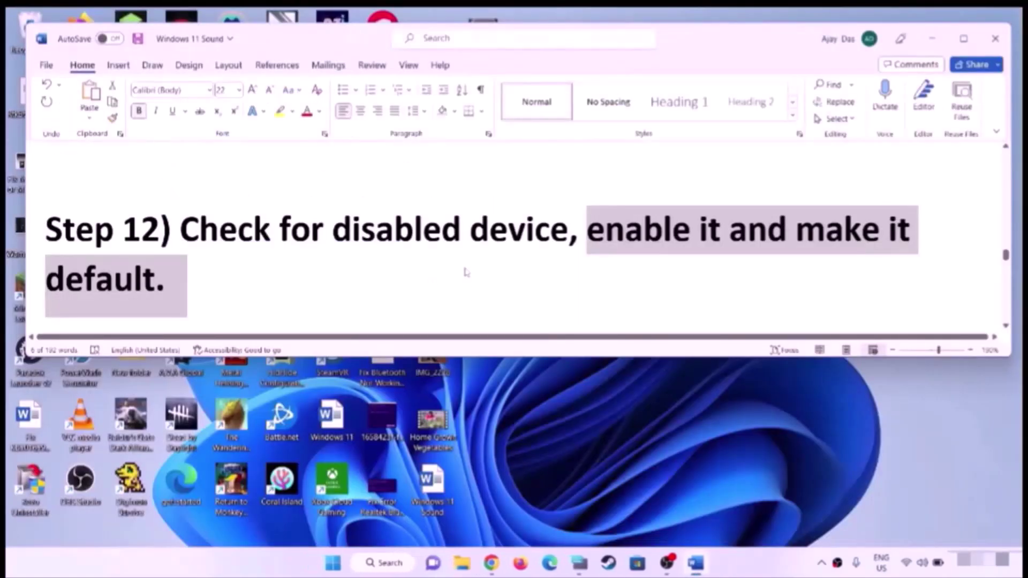
Highlight "Restart Windows Audio Service" in the Step 13 note
scroll(465, 272, down, 3)
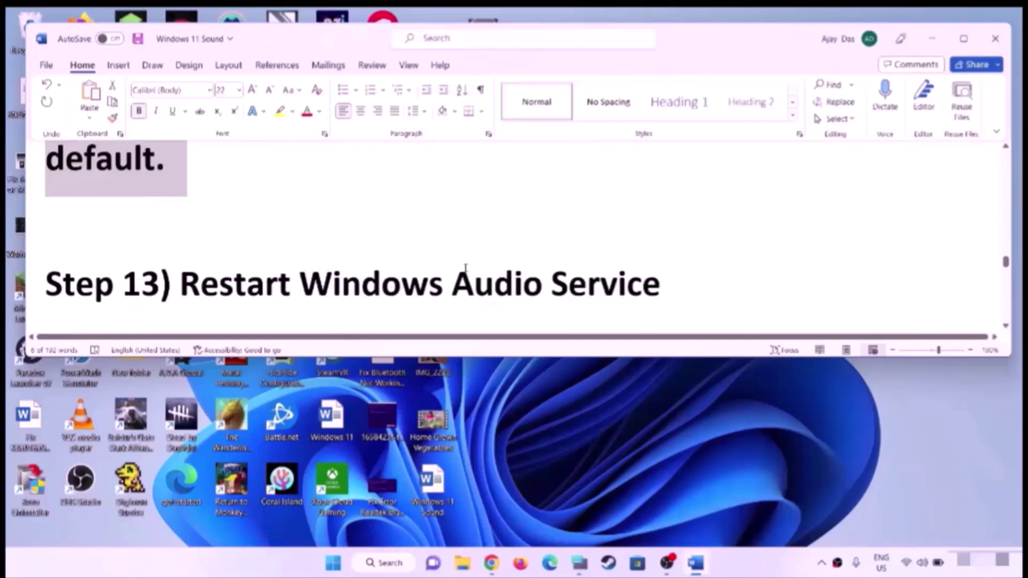
scroll(465, 267, down, 1)
drag(172, 218, 699, 236)
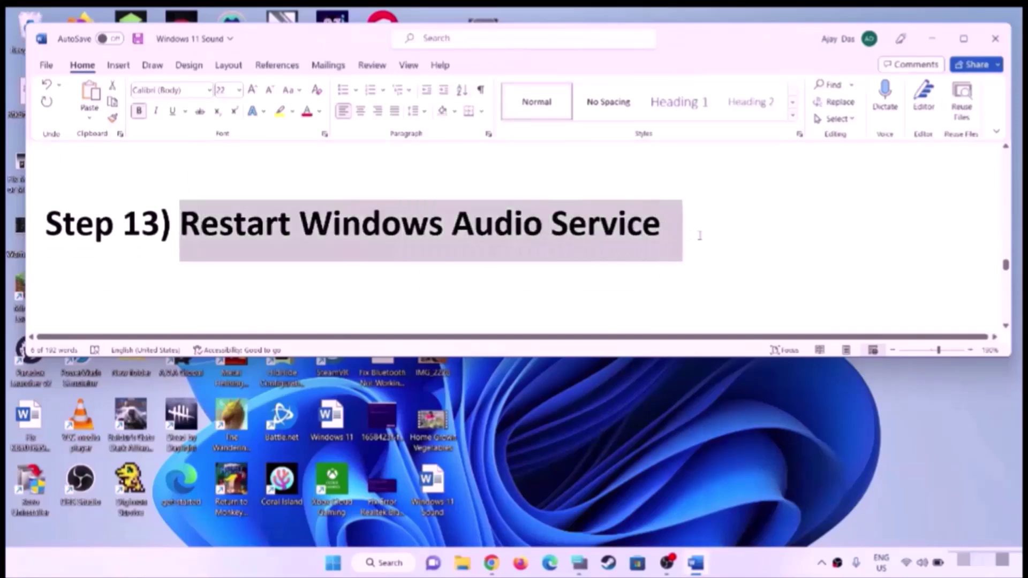
Search Windows for services and open the Services app
click(333, 565)
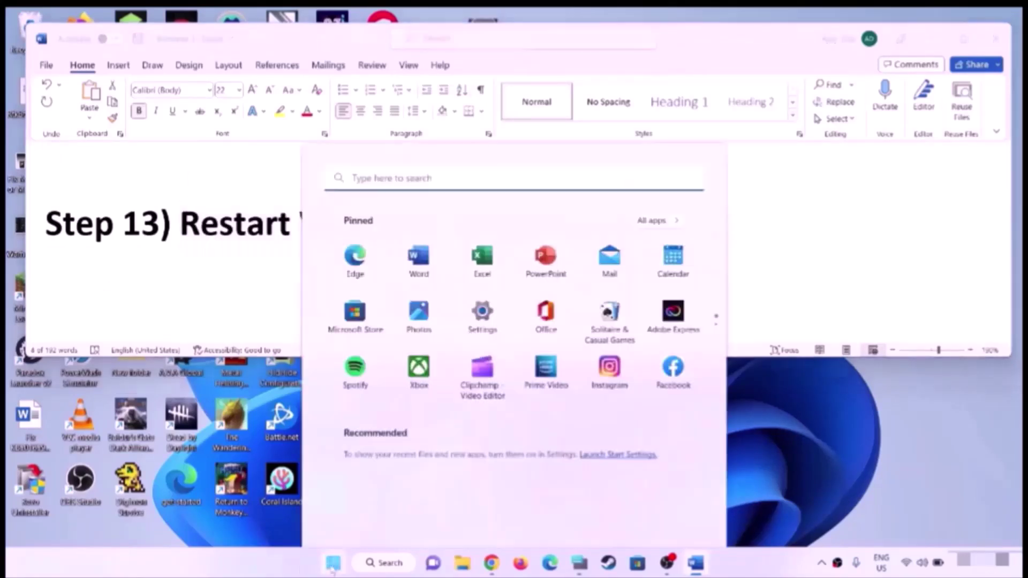
text(servi)
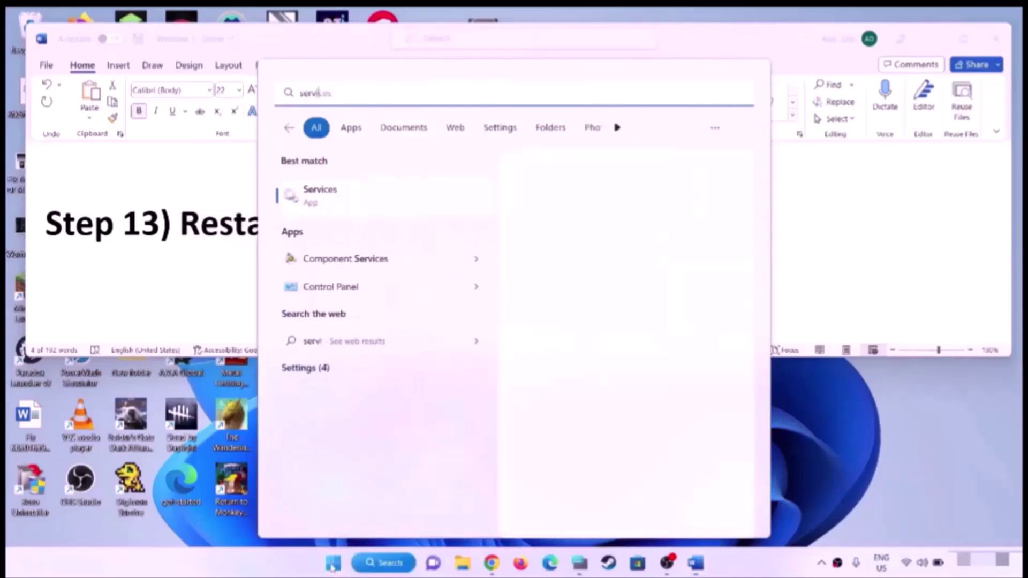
text(cews)
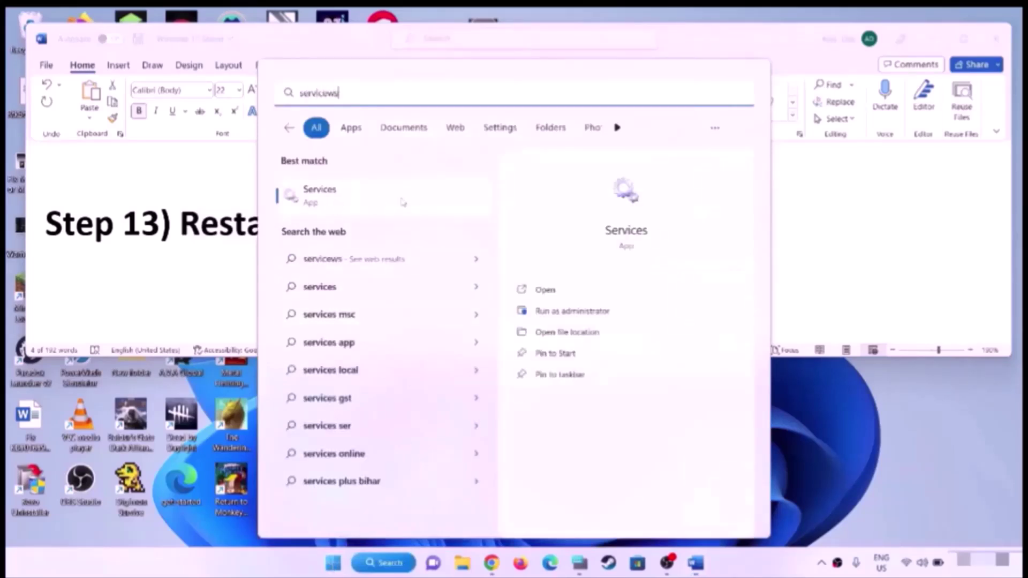
key(Escape)
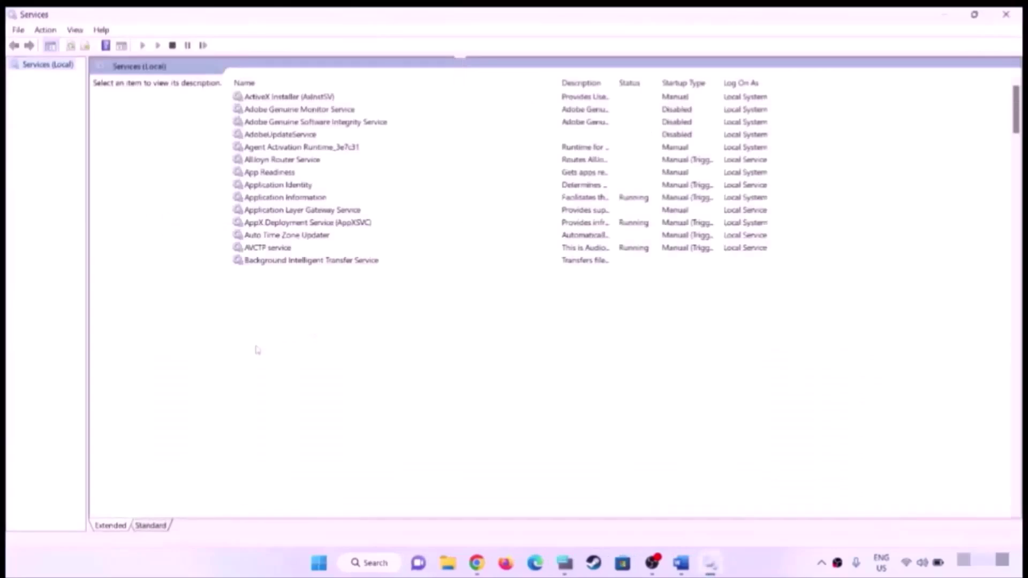
Find the Windows Audio service, make sure its startup type is Automatic in its properties, and accept the settings
click(362, 361)
key(w)
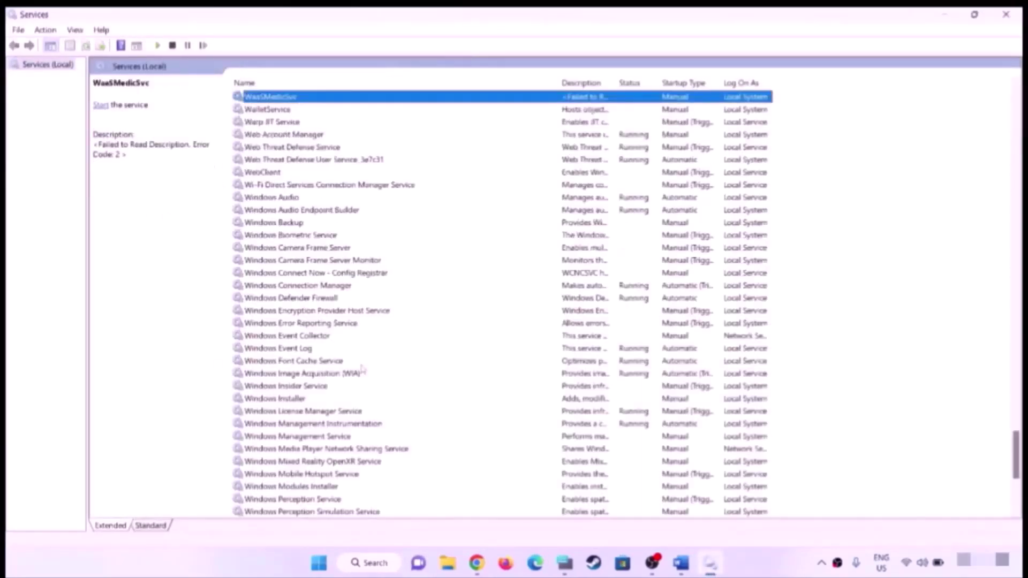
click(286, 198)
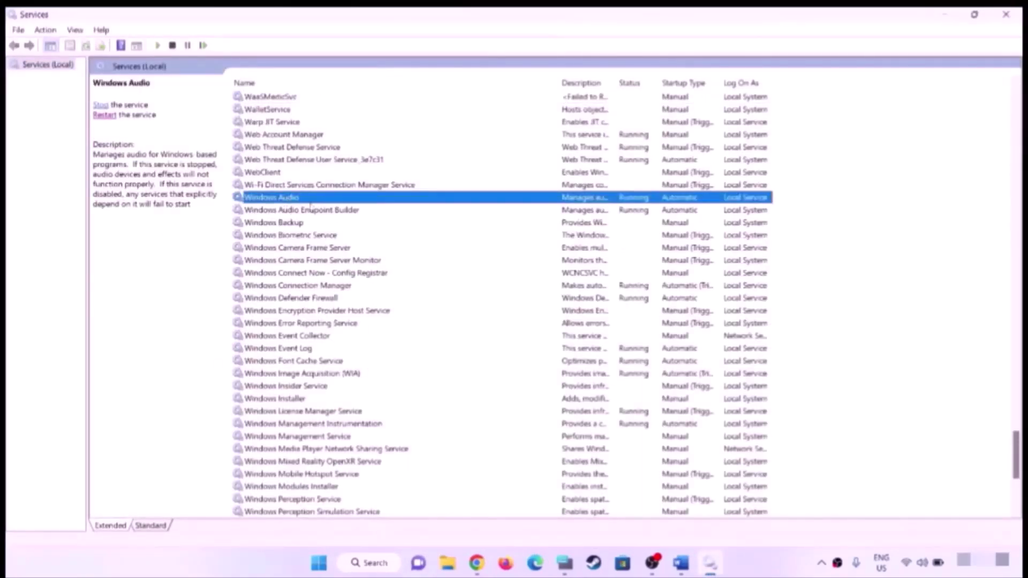
double_click(320, 200)
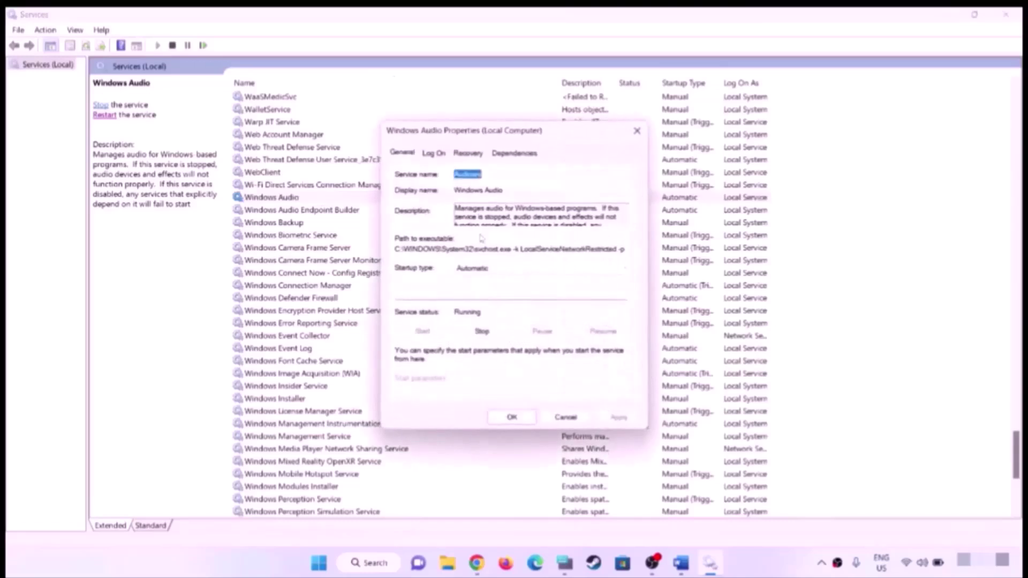
click(498, 273)
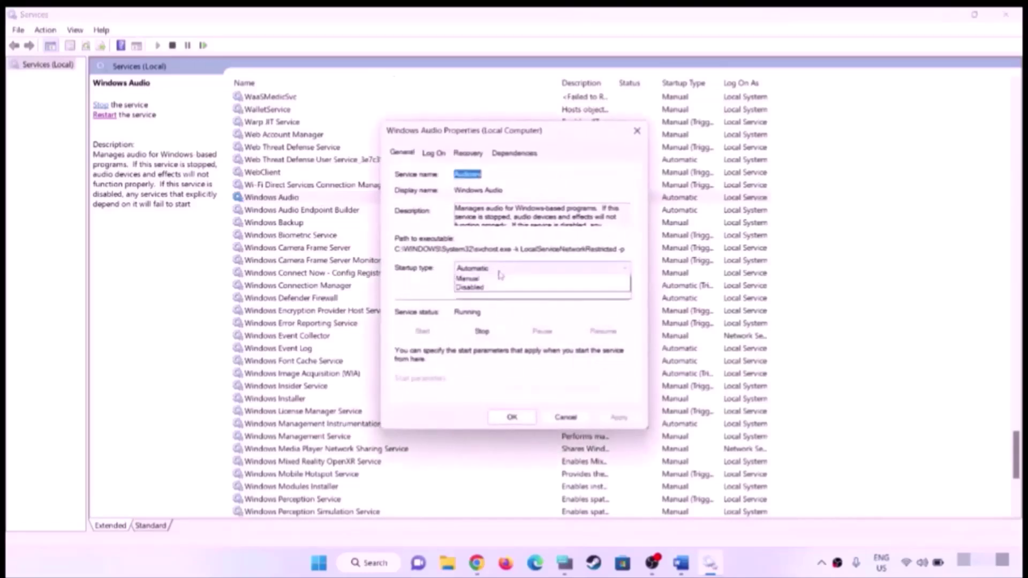
click(493, 288)
click(619, 418)
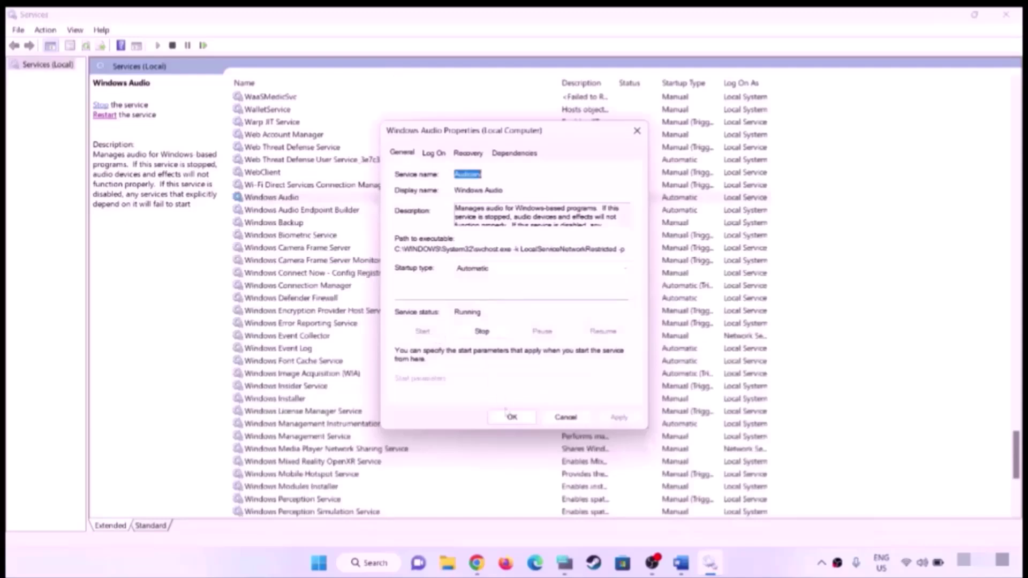
click(511, 418)
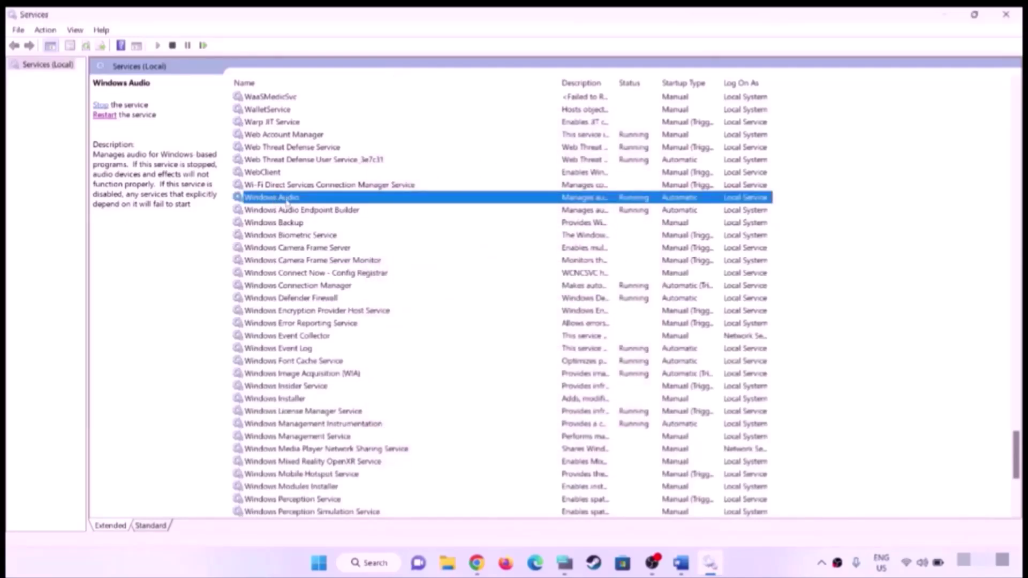
Check the Restart option of the Windows Audio service, and close Services
right_click(287, 201)
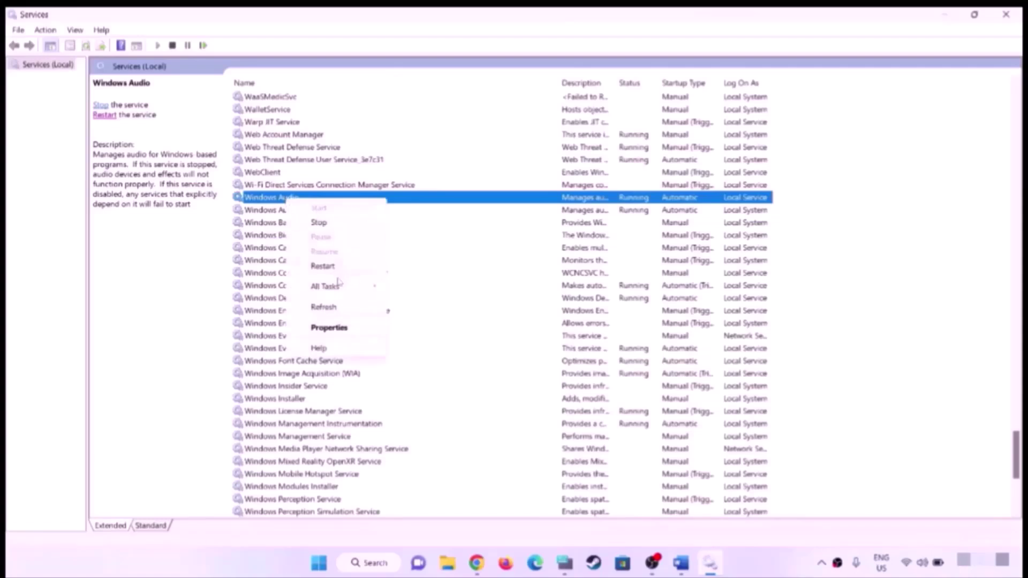
click(272, 202)
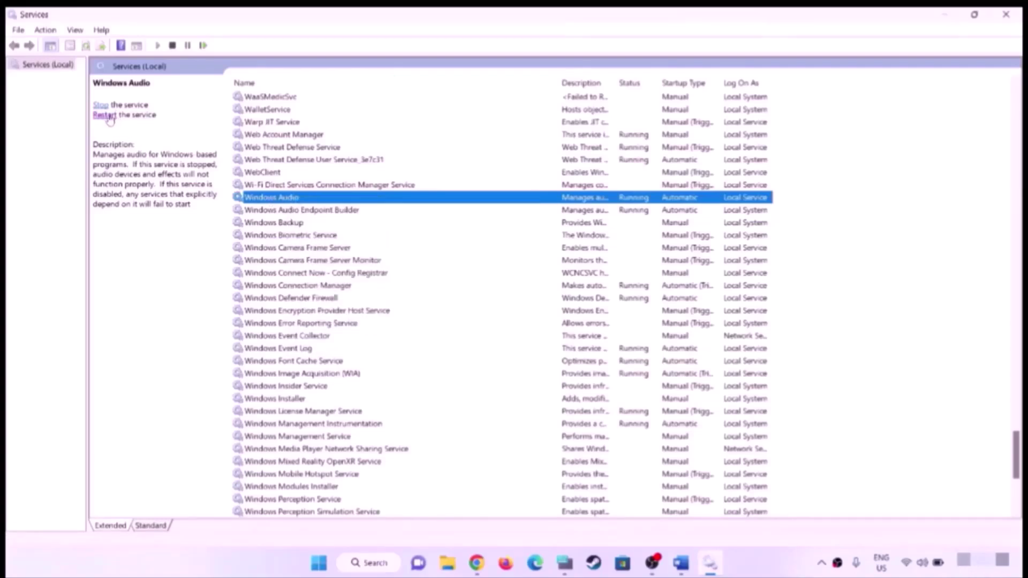
click(1005, 15)
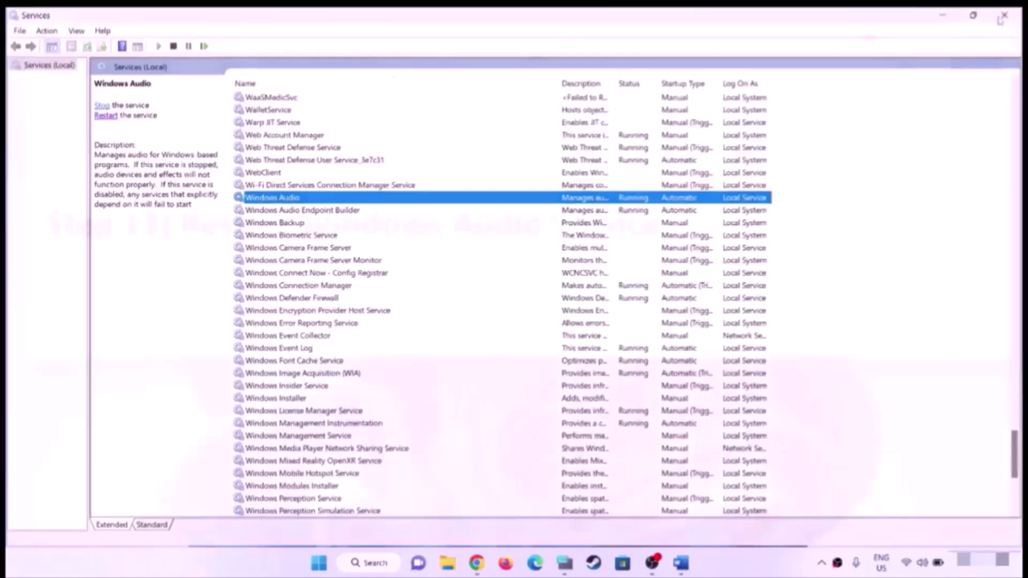
Highlight "Perform Cleanboot" in the Step 14 note, and open System Configuration by searching Windows for system configuration
scroll(469, 255, down, 1)
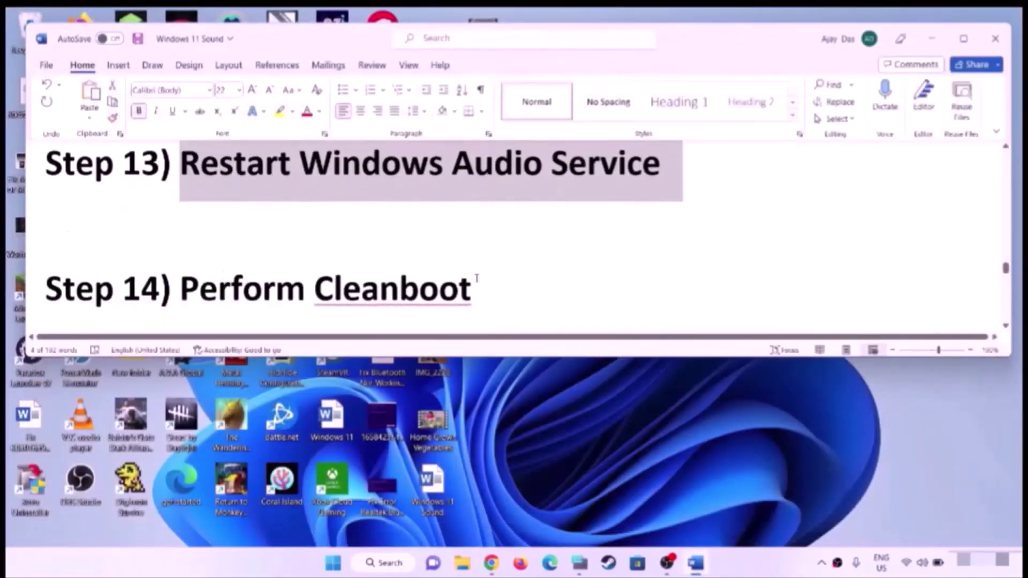
drag(477, 277, 181, 289)
click(332, 562)
text(sy)
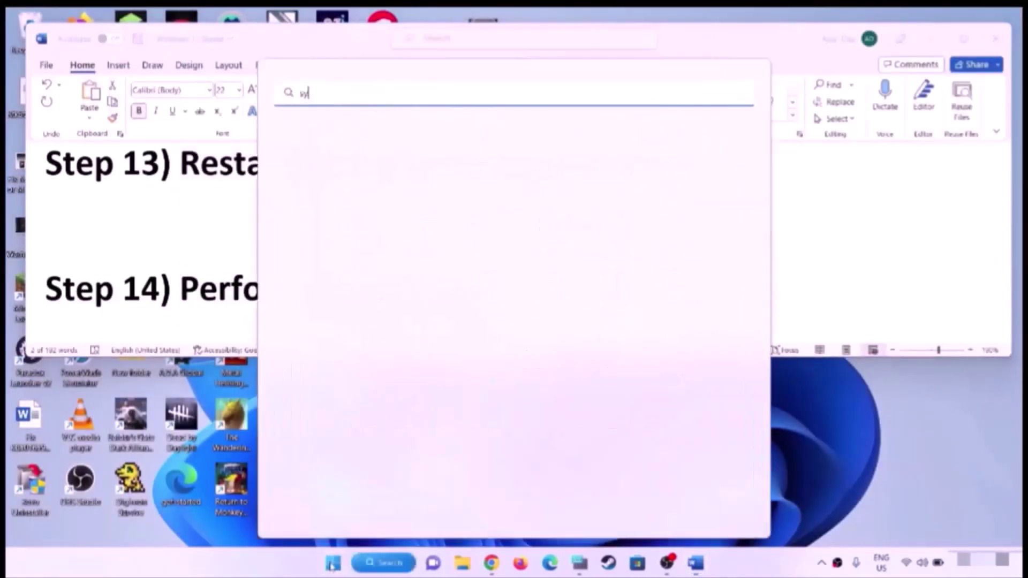
text(stem)
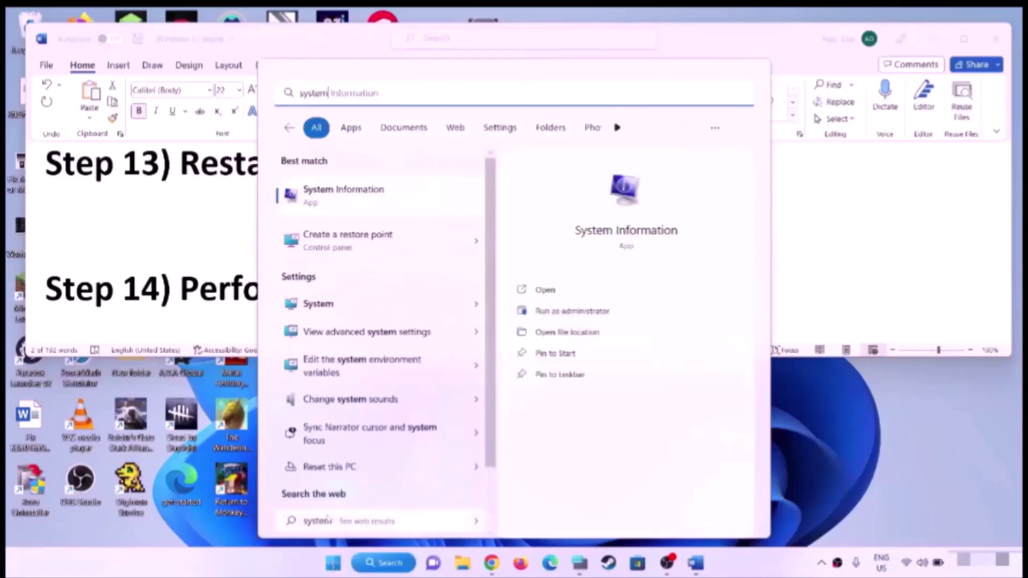
text( configuration)
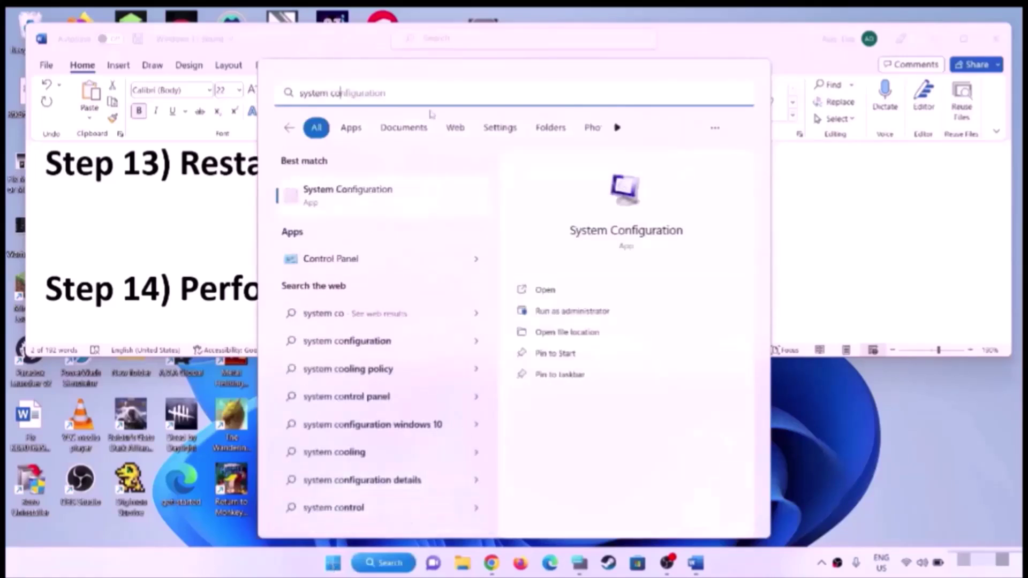
click(411, 196)
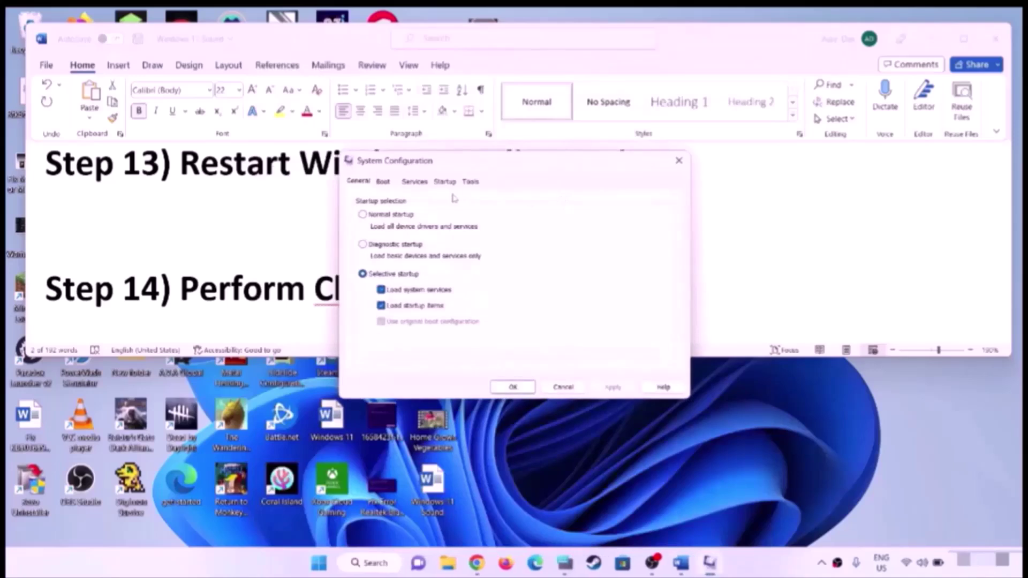
Hide all Microsoft services in System Configuration, disable all remaining services, apply the change, and dismiss the restart prompt
click(414, 182)
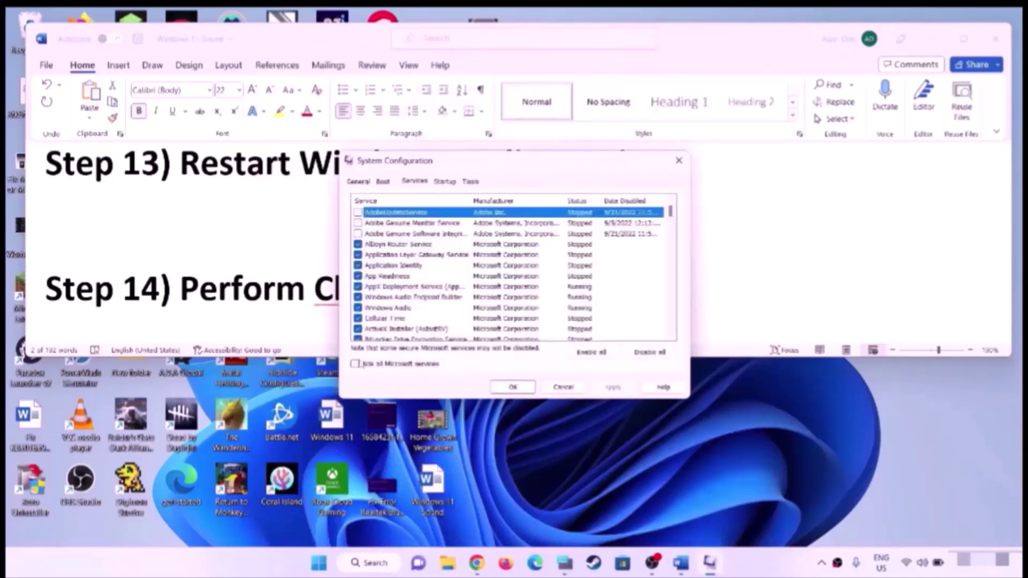
click(355, 363)
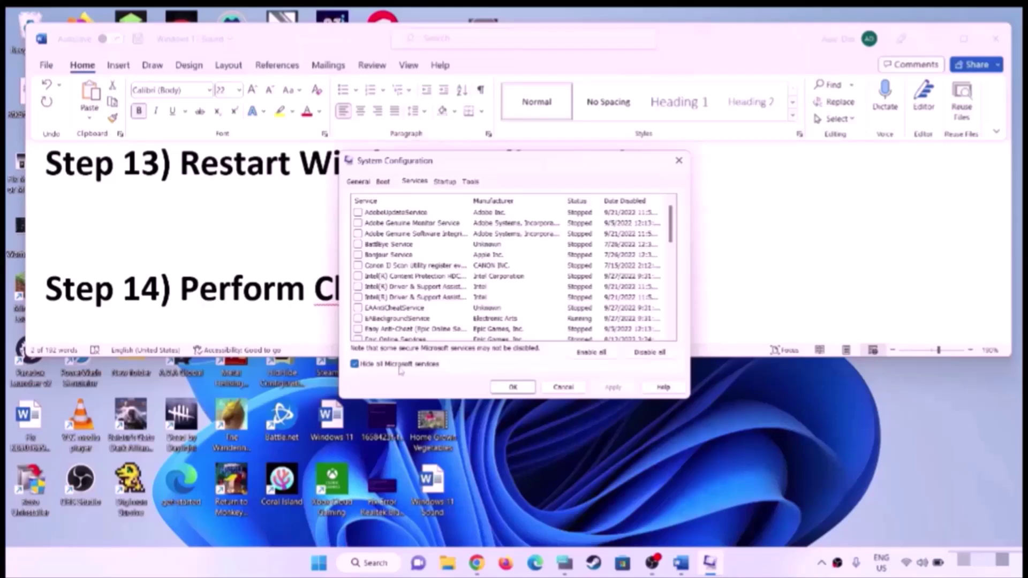
click(645, 353)
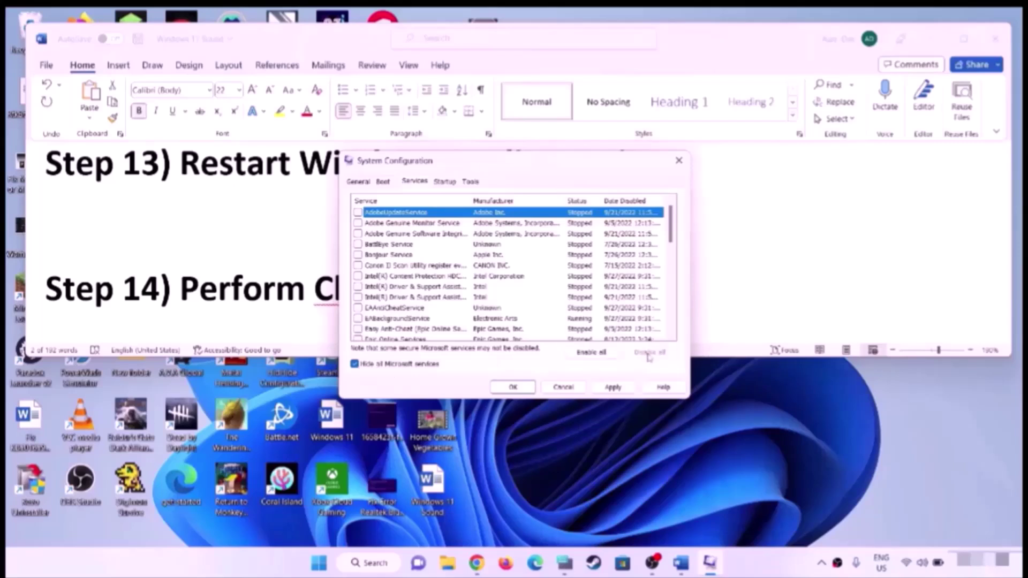
click(613, 386)
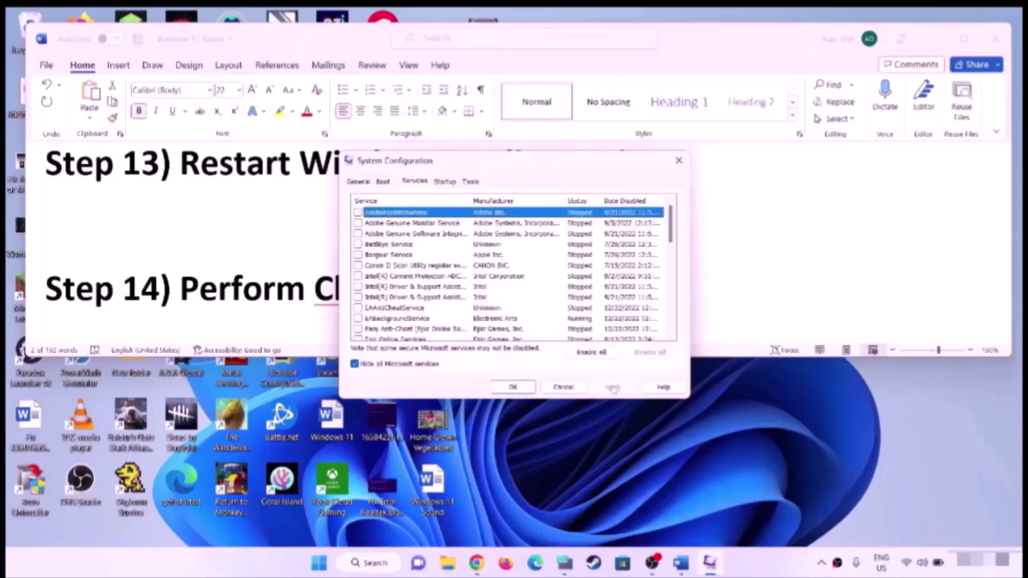
click(513, 387)
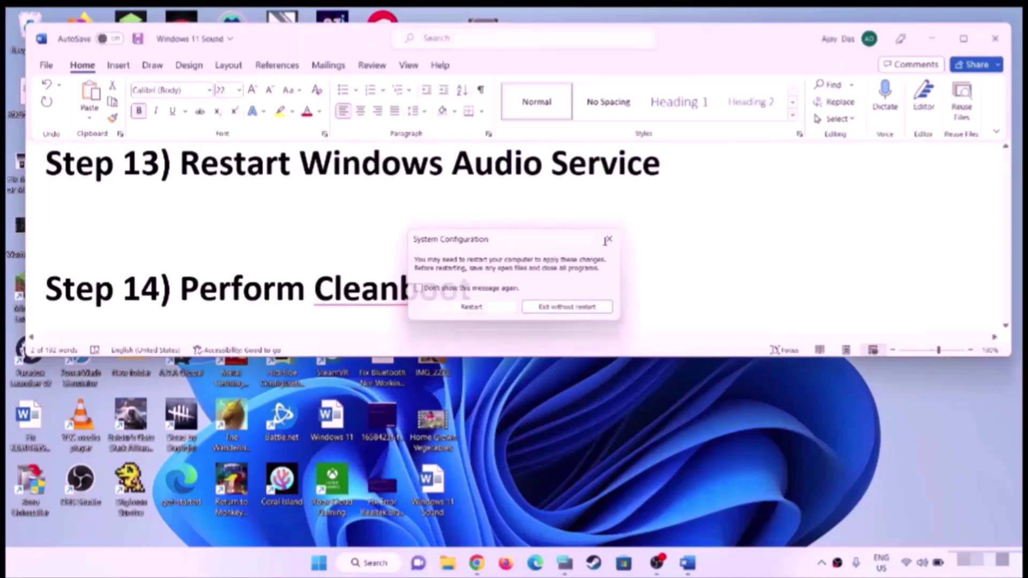
click(609, 239)
Highlight the Step 15 note about uninstalling the audio driver and restarting the PC
scroll(417, 253, down, 3)
scroll(417, 256, down, 1)
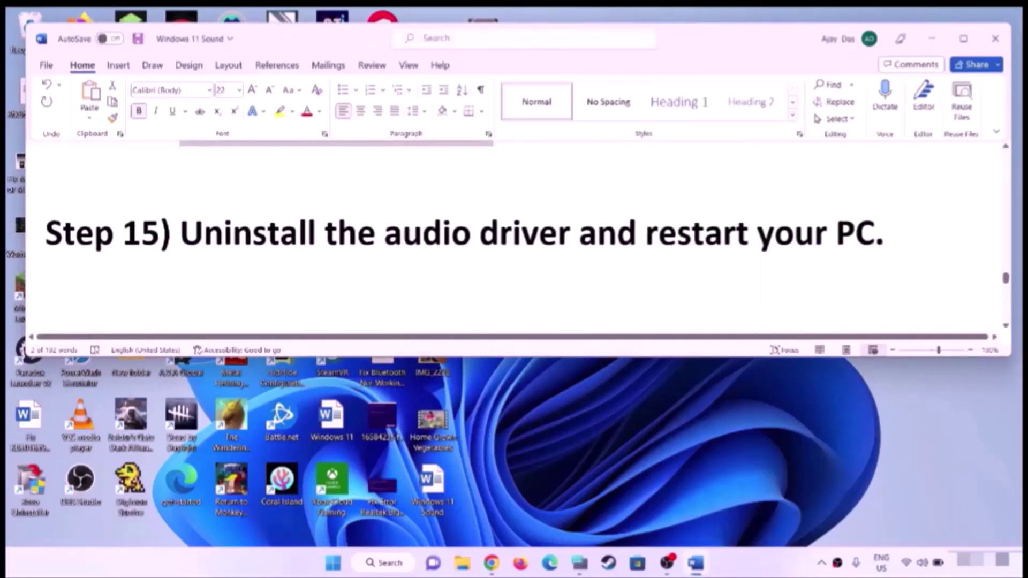
drag(181, 238, 835, 238)
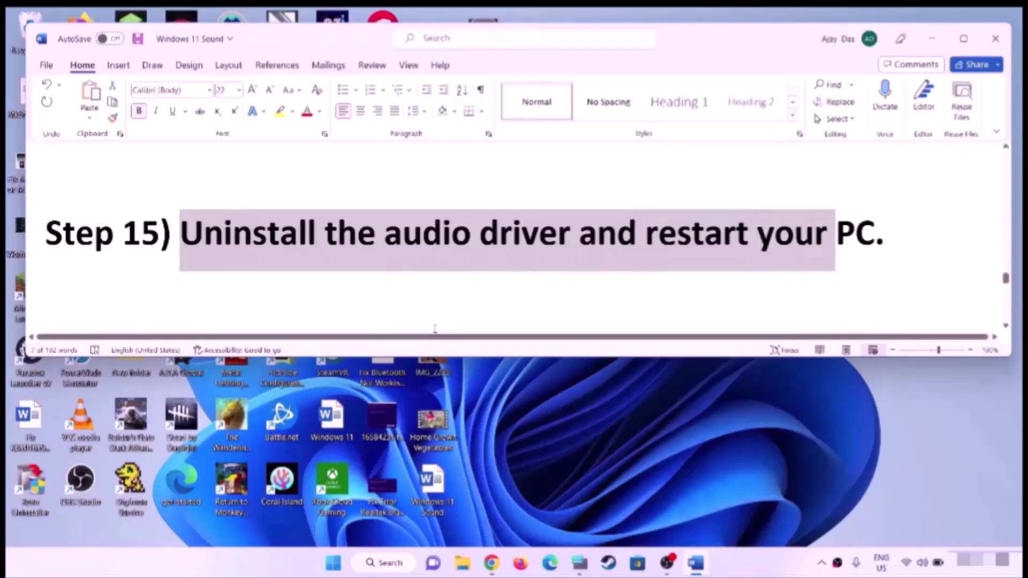
Open Device Manager and try to uninstall the Realtek(R) Audio device under Sound, video and game controllers
right_click(333, 562)
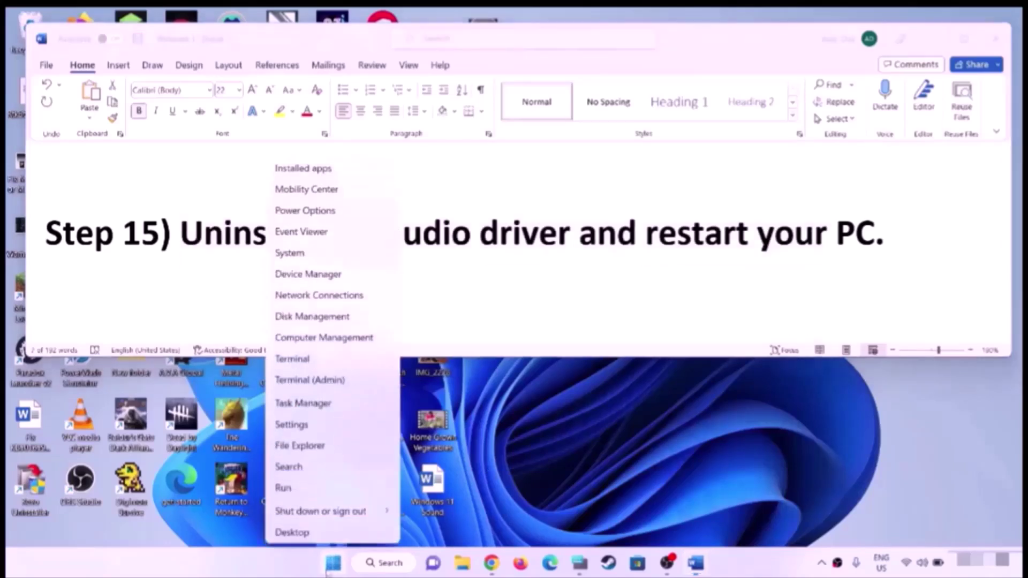
click(305, 282)
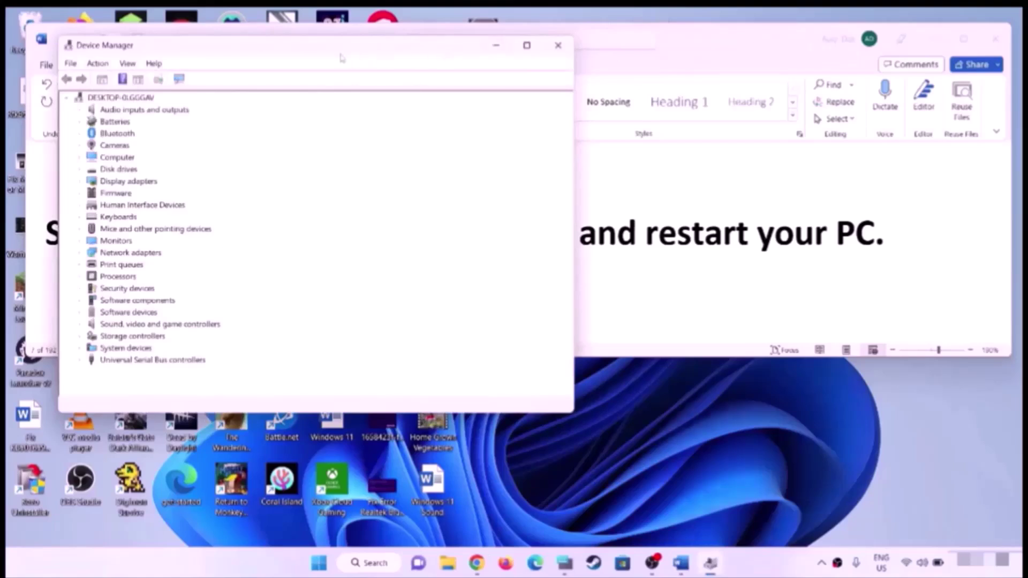
drag(339, 53, 497, 52)
click(232, 324)
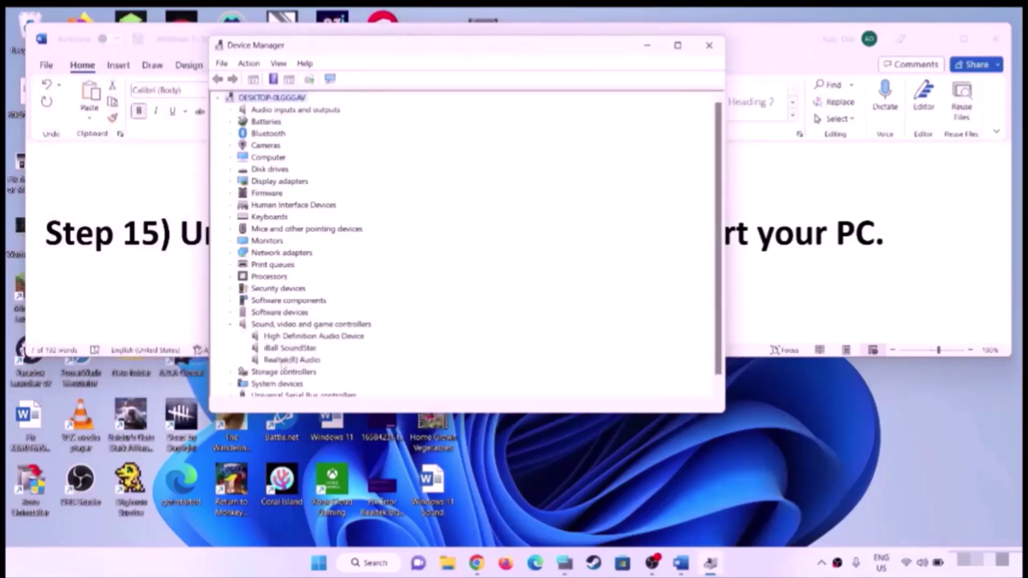
click(284, 361)
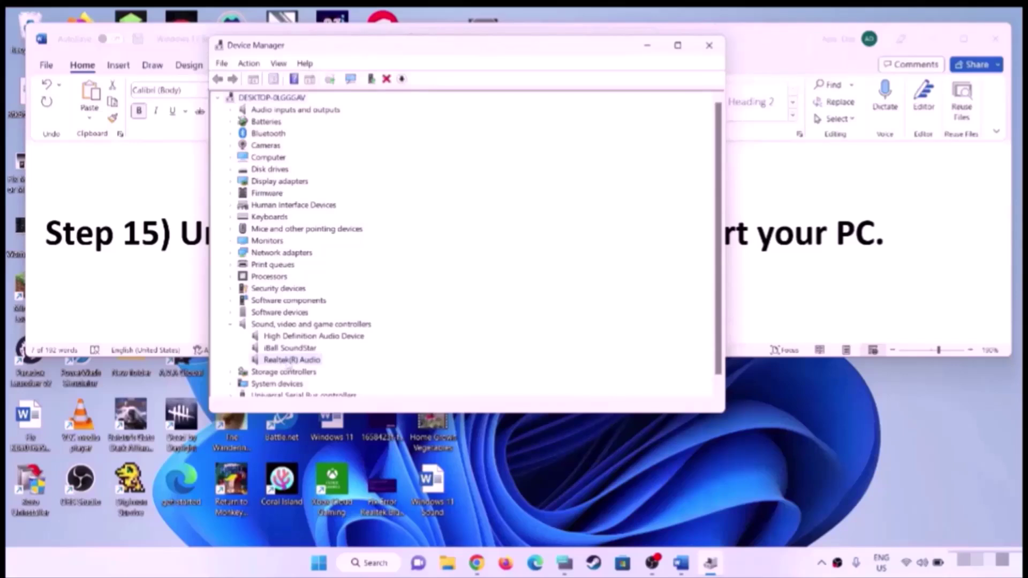
right_click(291, 361)
click(343, 399)
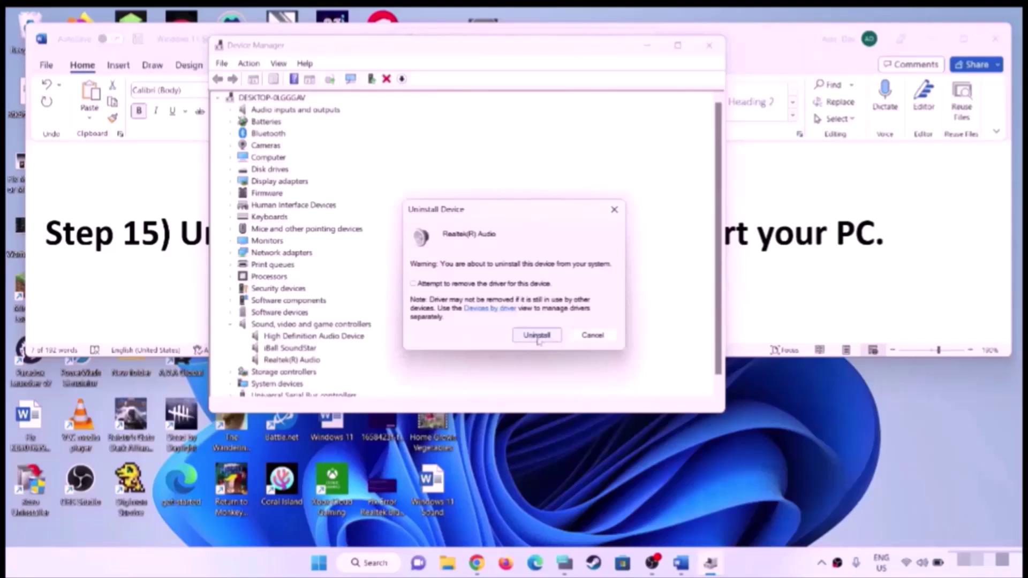
click(537, 337)
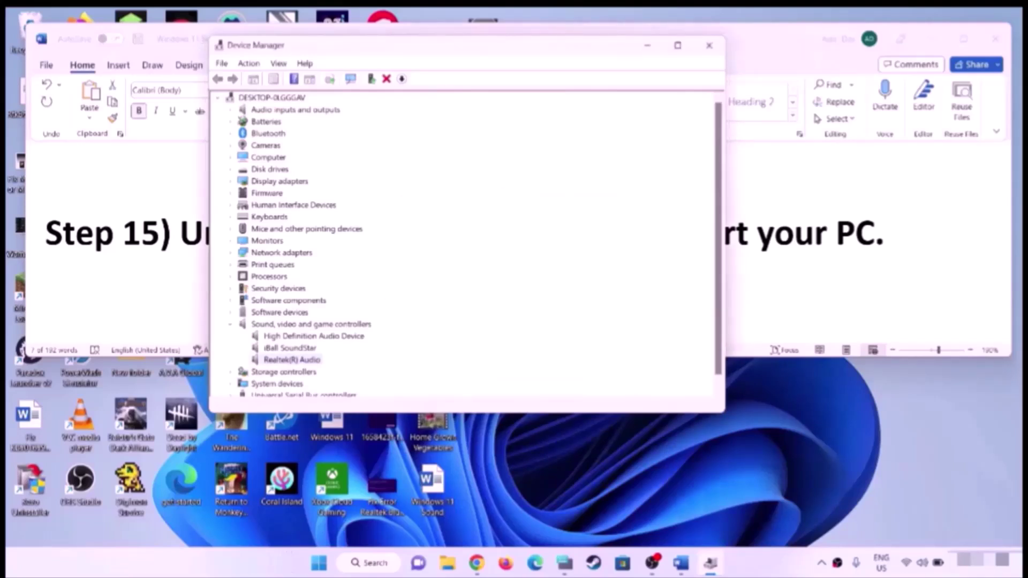
Check the Restart option among the Windows power options
key(super)
click(678, 517)
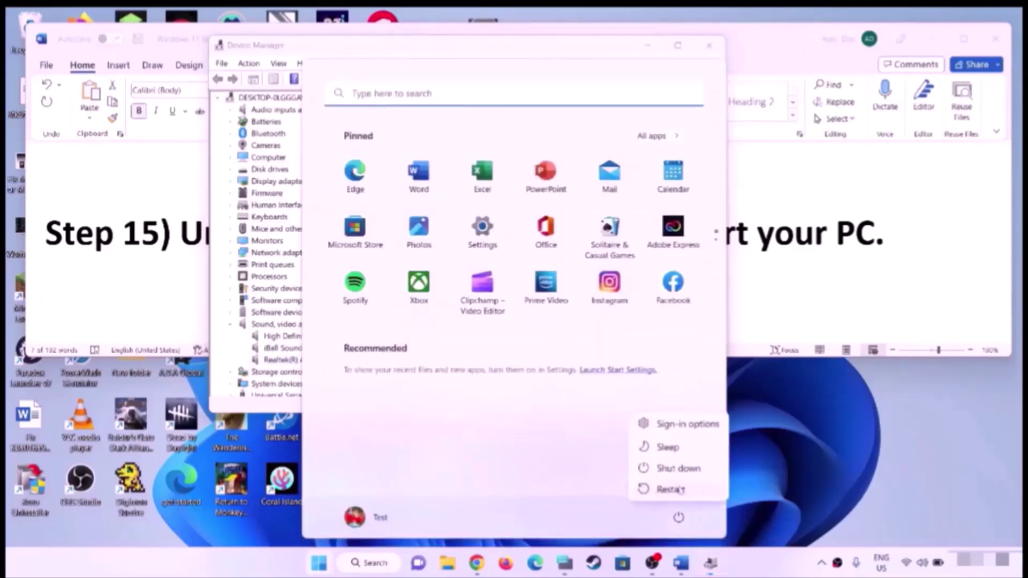
click(670, 489)
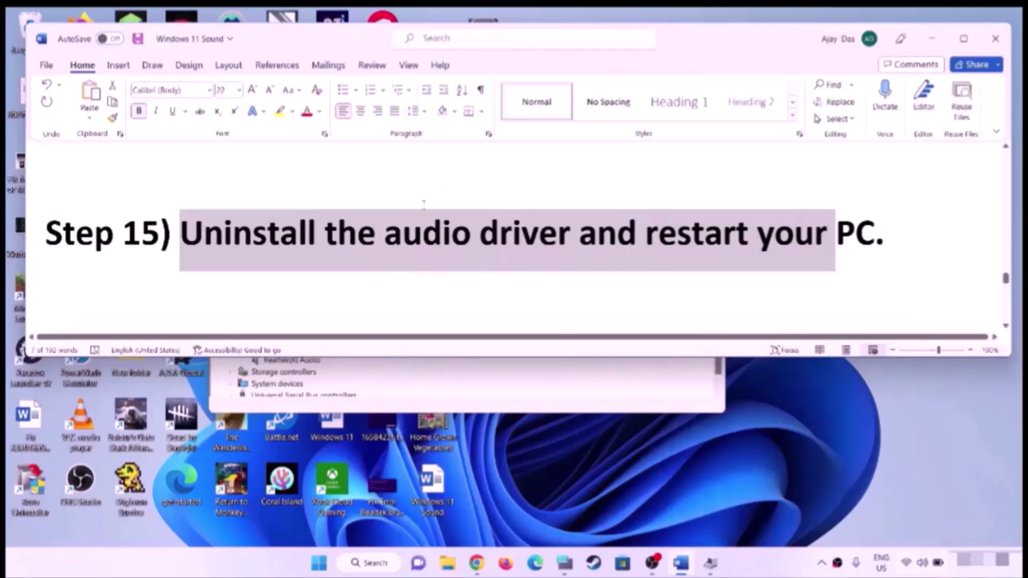
Highlight "Install Audio Driver from System manufacturer website" in the Step 16 note
click(267, 261)
scroll(344, 267, down, 5)
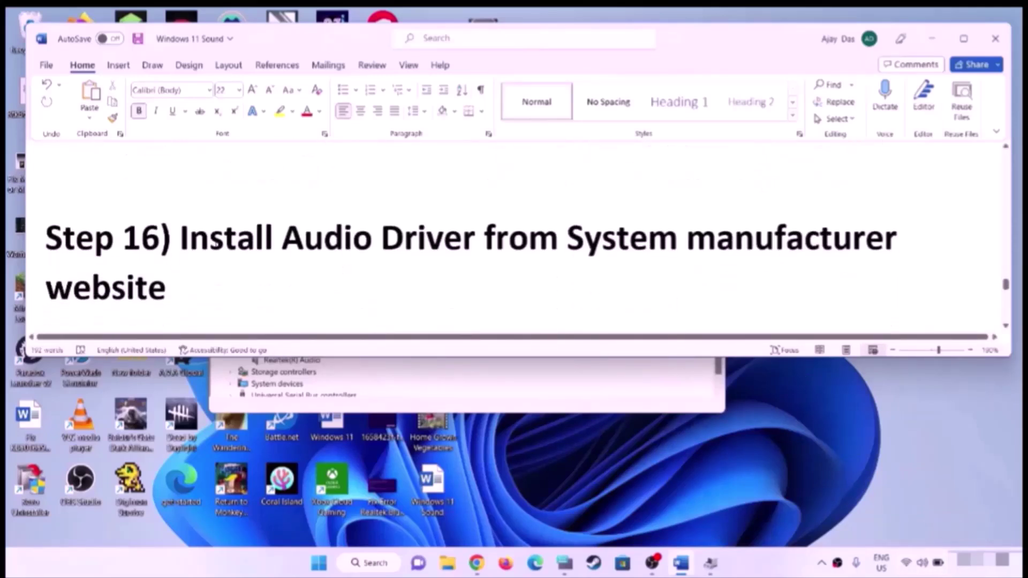
drag(162, 240, 837, 272)
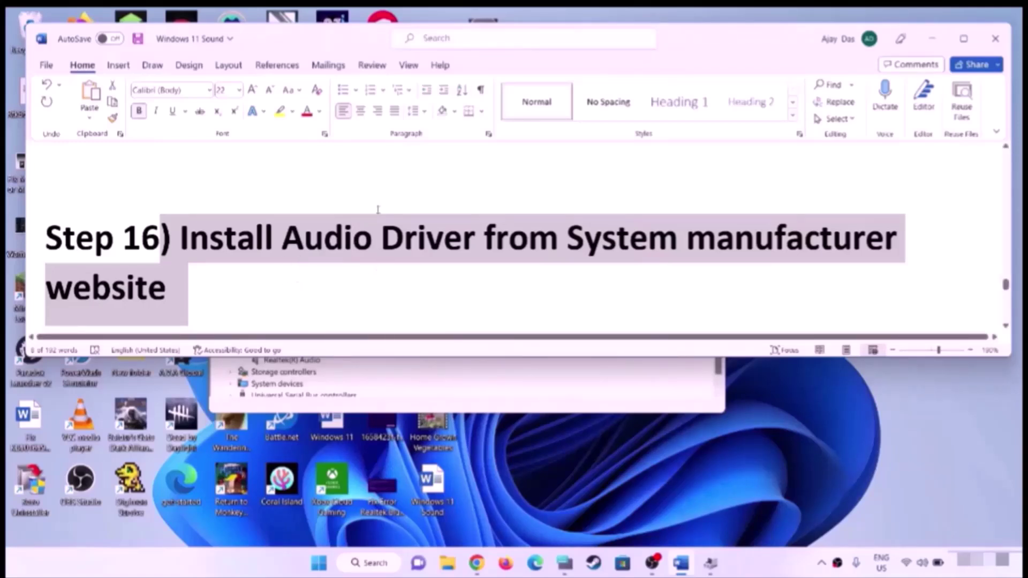
Switch to the Dell support page in Chrome and select the Inspiron 13 5320 from the Inspiron 5000 Series laptops
mouse_move(477, 563)
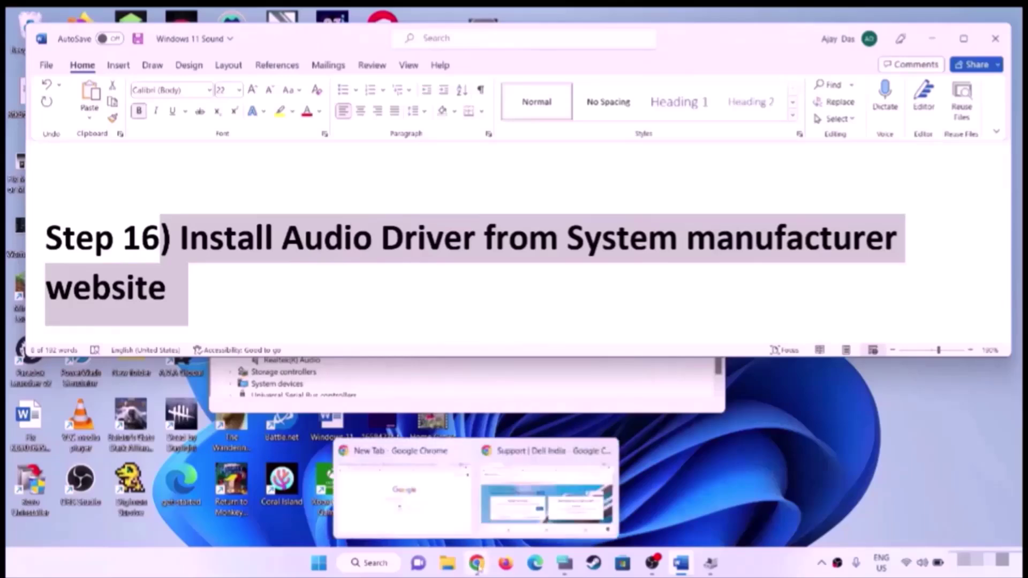
click(546, 492)
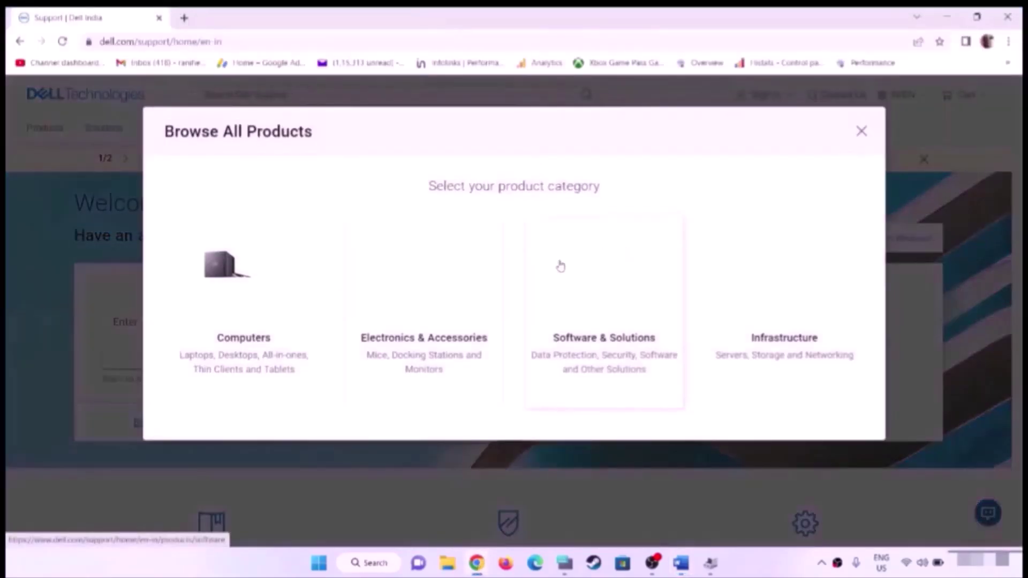
click(255, 303)
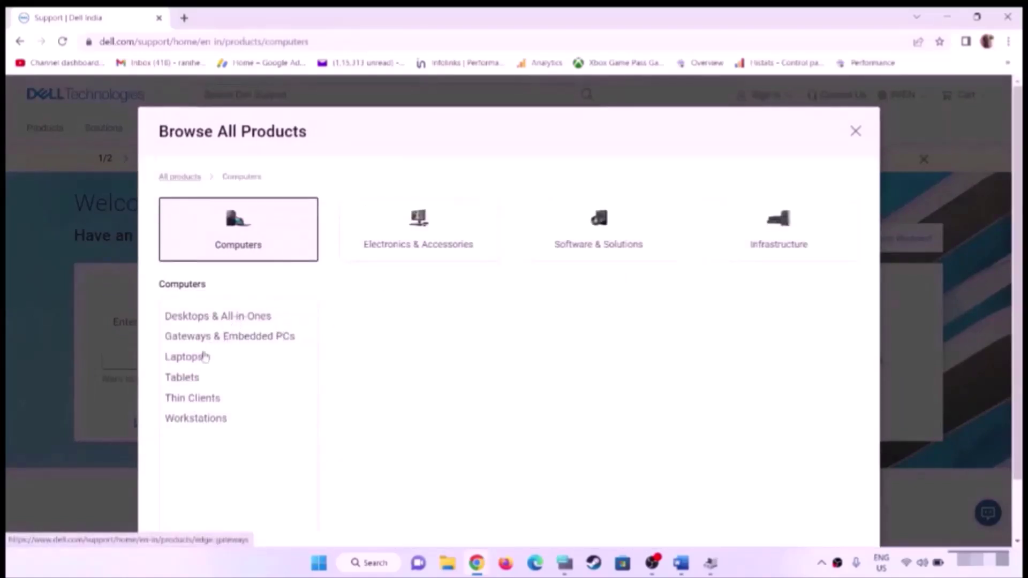
click(193, 366)
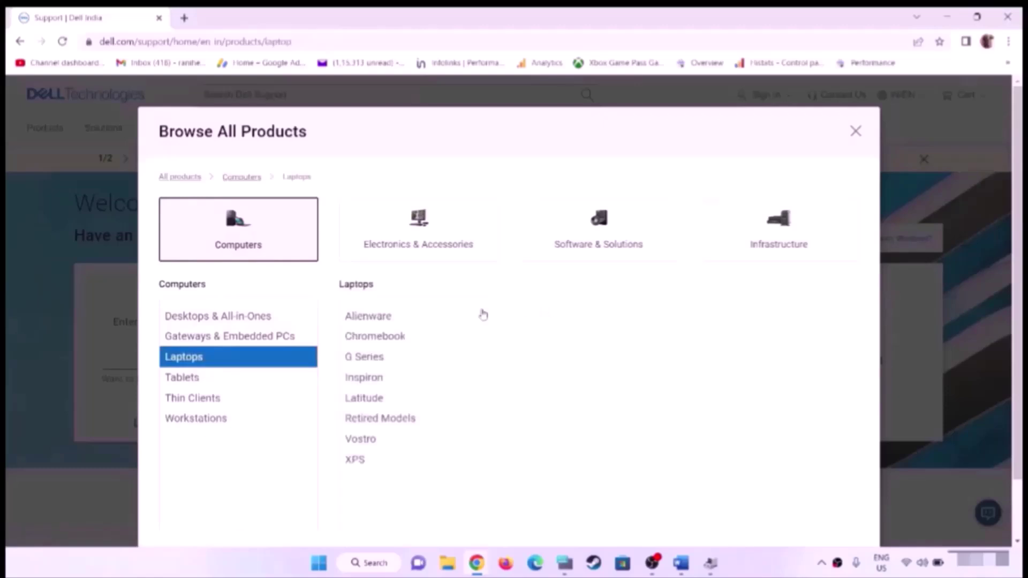
click(375, 377)
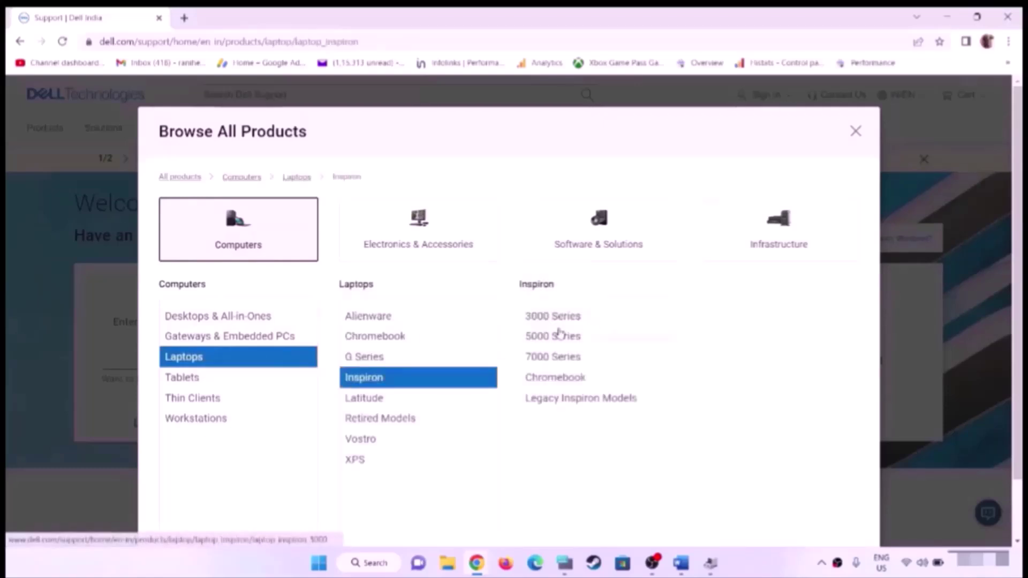
click(552, 337)
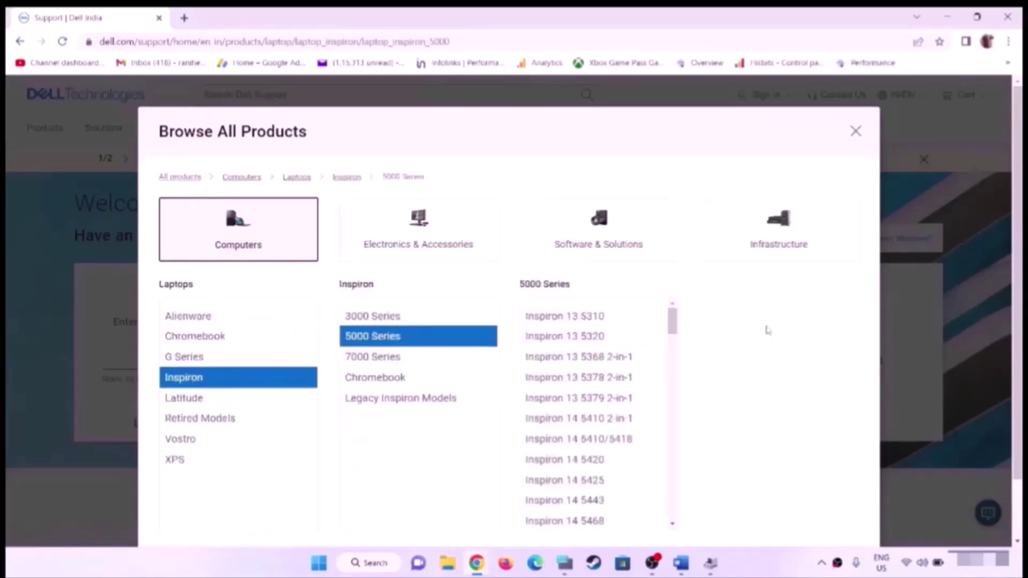
click(613, 338)
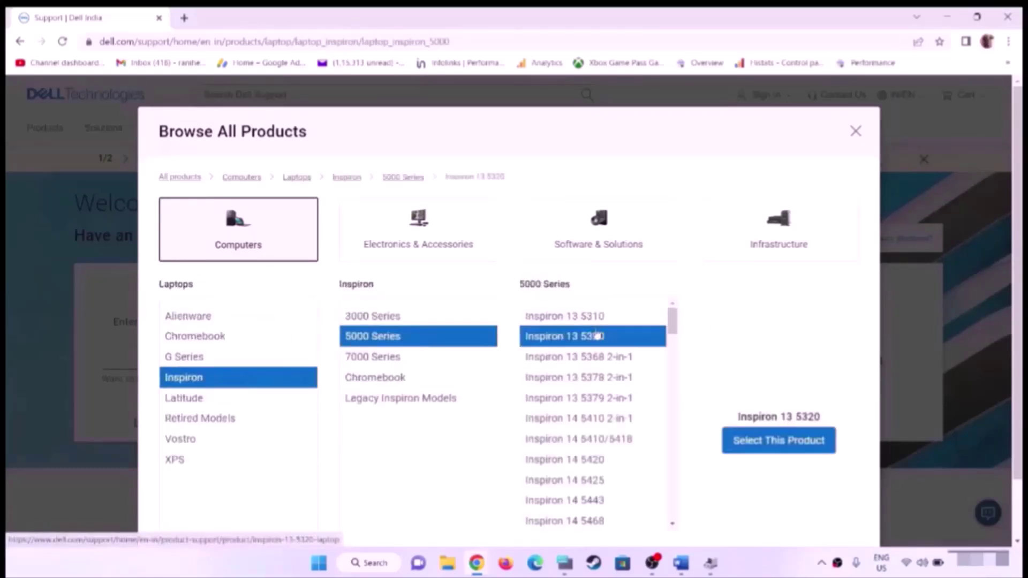
click(770, 440)
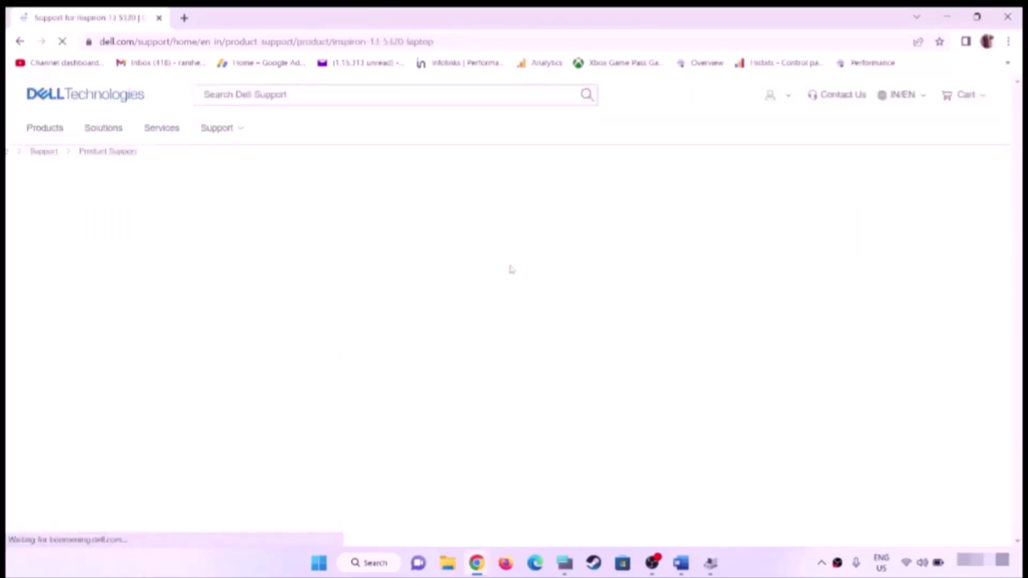
Open the manual driver search under Drivers & Downloads for the Inspiron 13 5320, and filter the download type to Driver
click(464, 346)
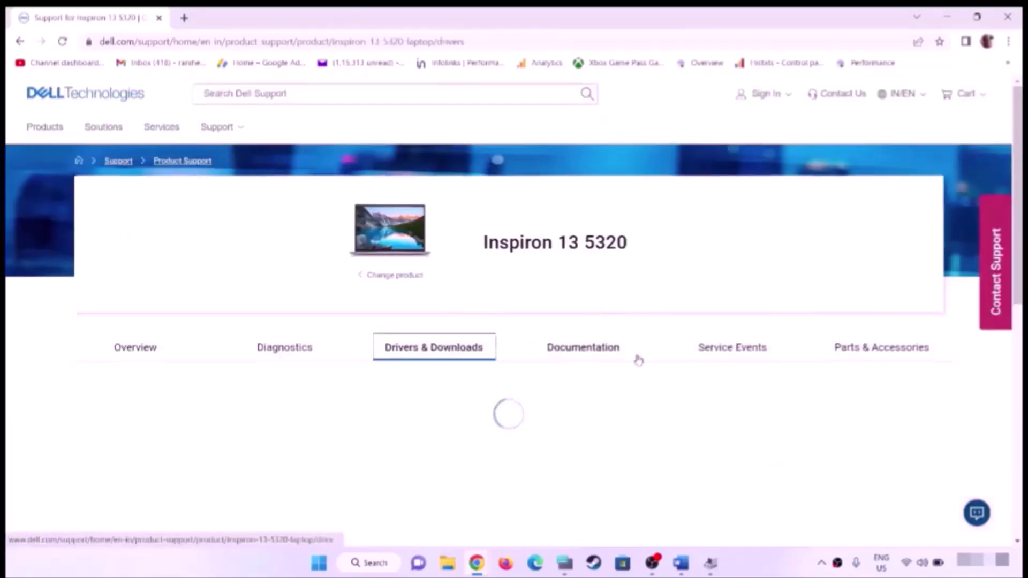
scroll(669, 316, down, 4)
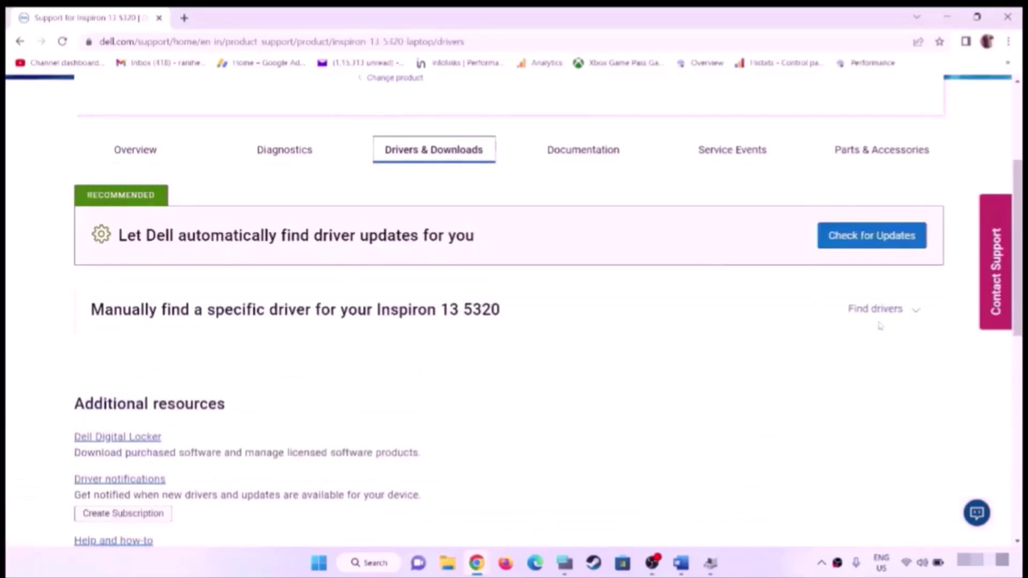
click(917, 309)
scroll(363, 290, down, 3)
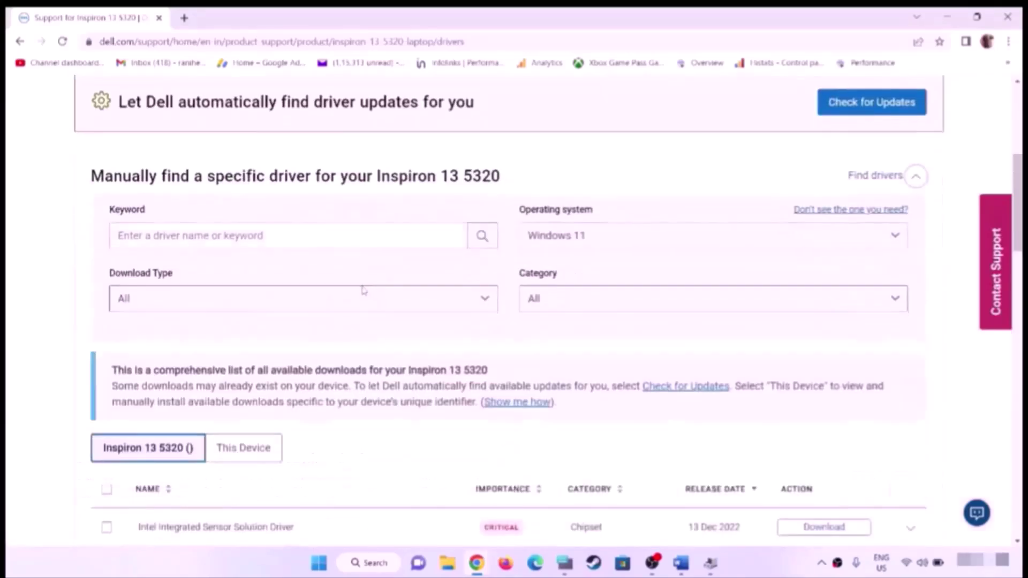
scroll(362, 291, down, 2)
click(206, 170)
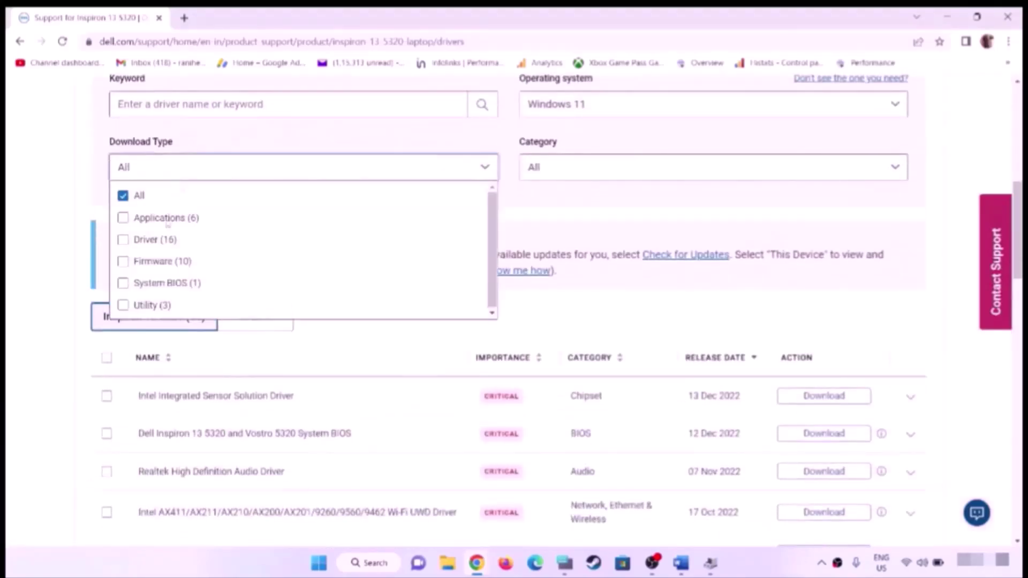
click(154, 240)
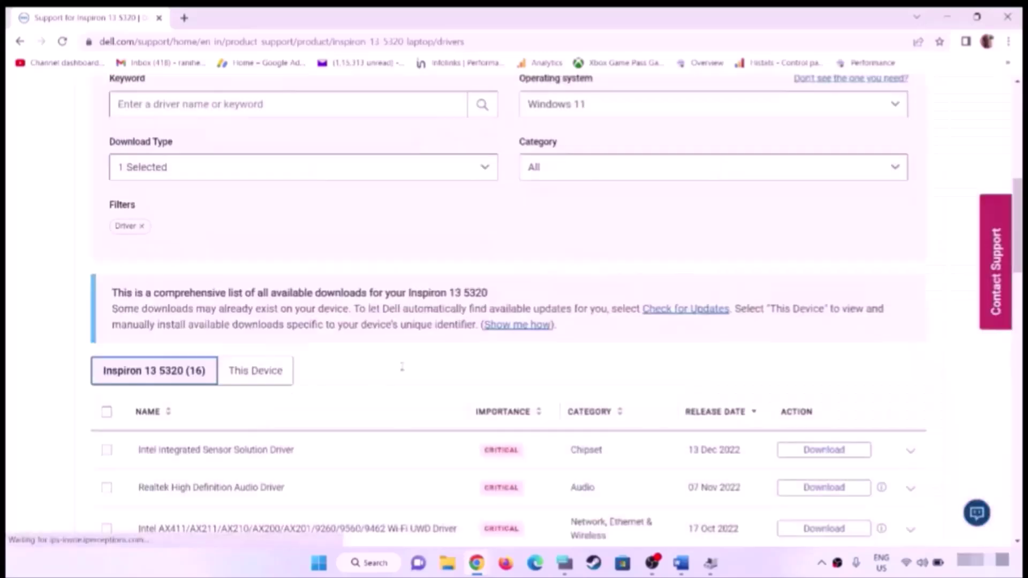
Look through the Inspiron 13 5320 driver list for the audio driver
scroll(401, 367, down, 3)
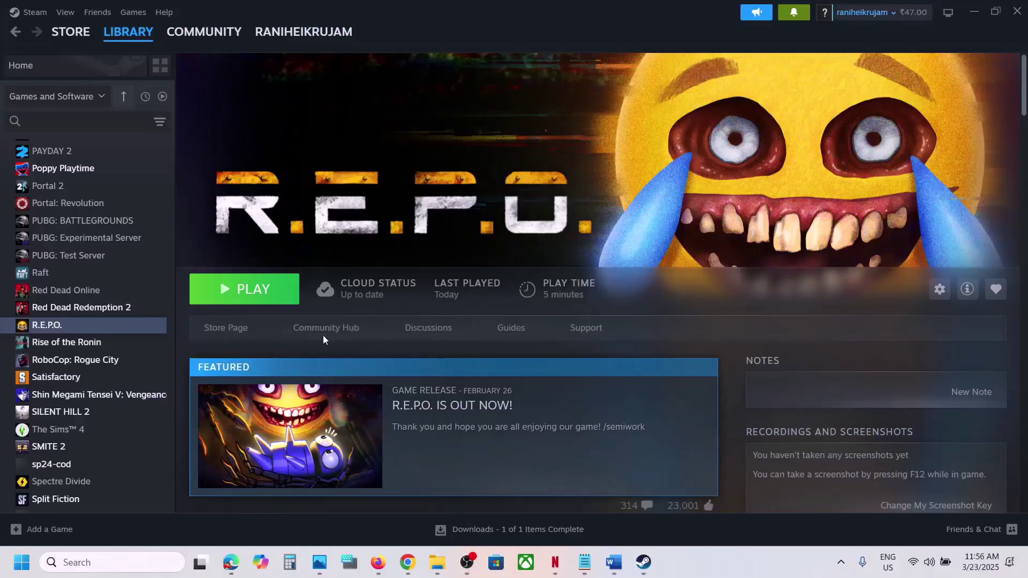
Verify the integrity of R.E.P.O.'s installed game files from its properties in Steam, and close the properties window
right_click(96, 325)
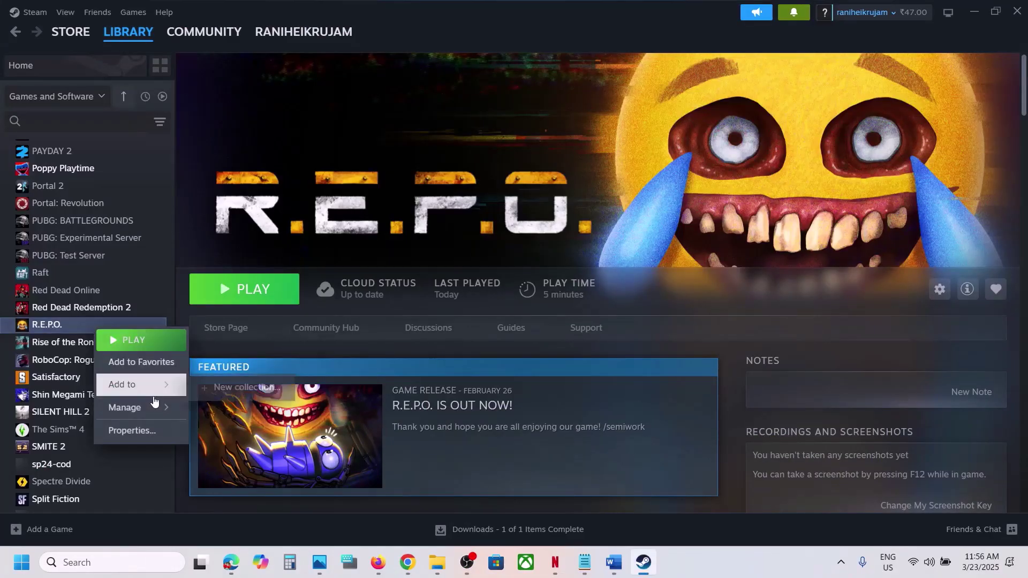
click(144, 429)
click(270, 191)
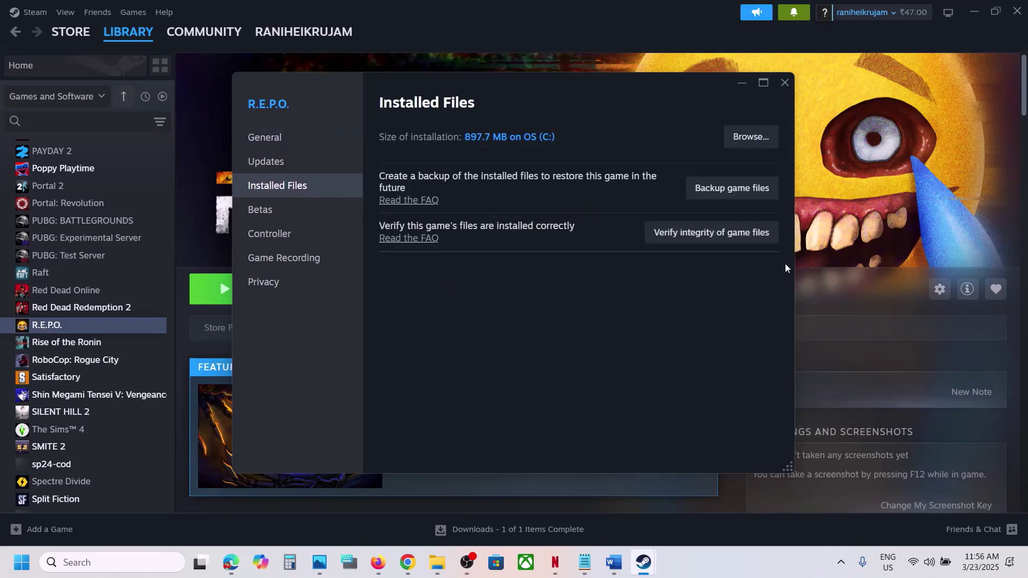
click(708, 234)
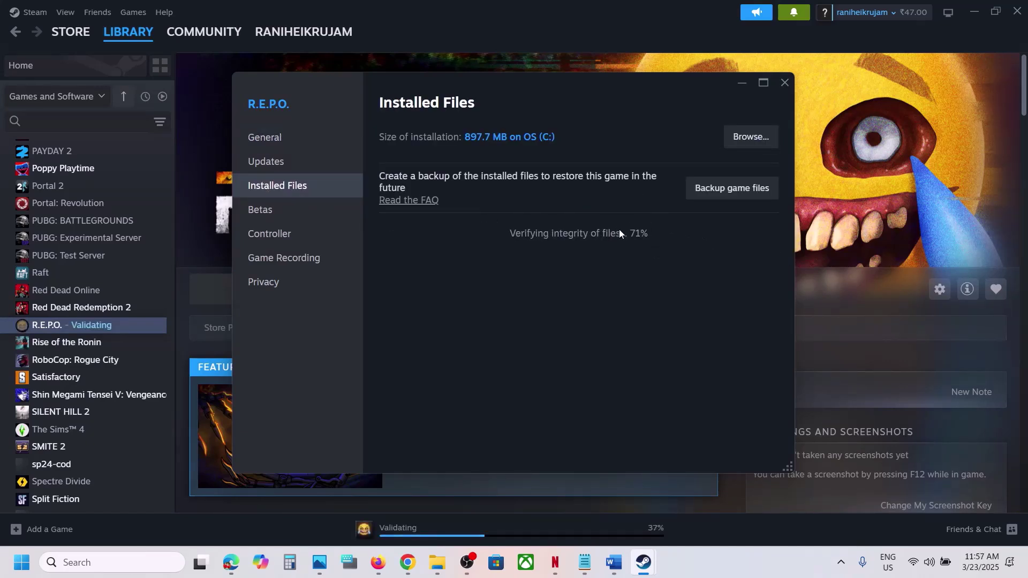
click(785, 83)
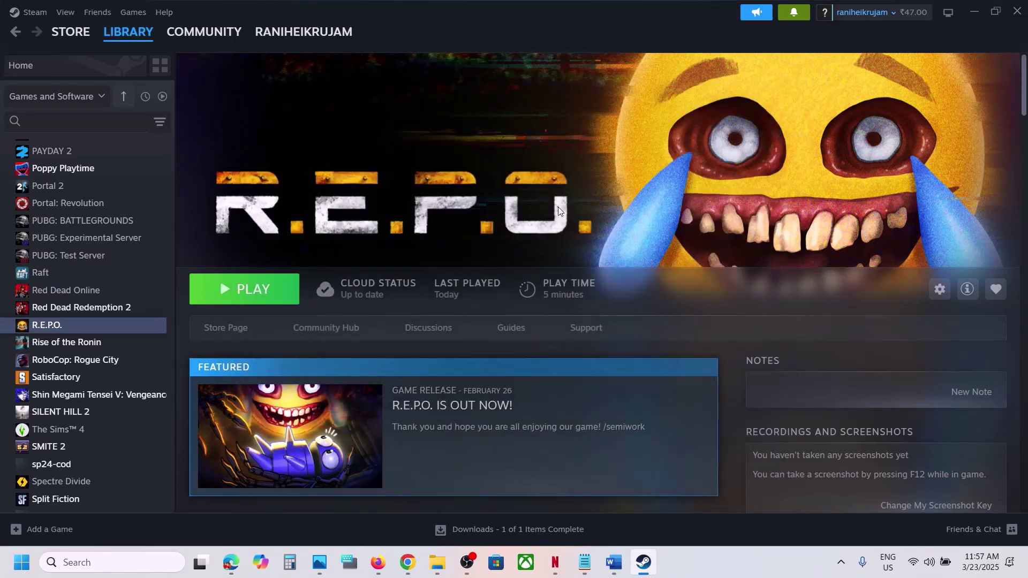
click(712, 571)
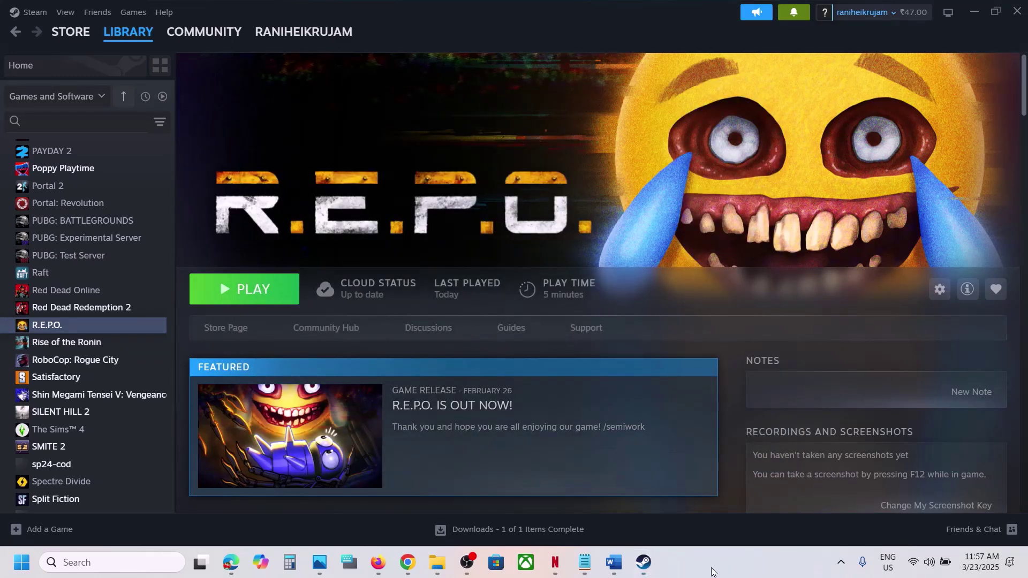